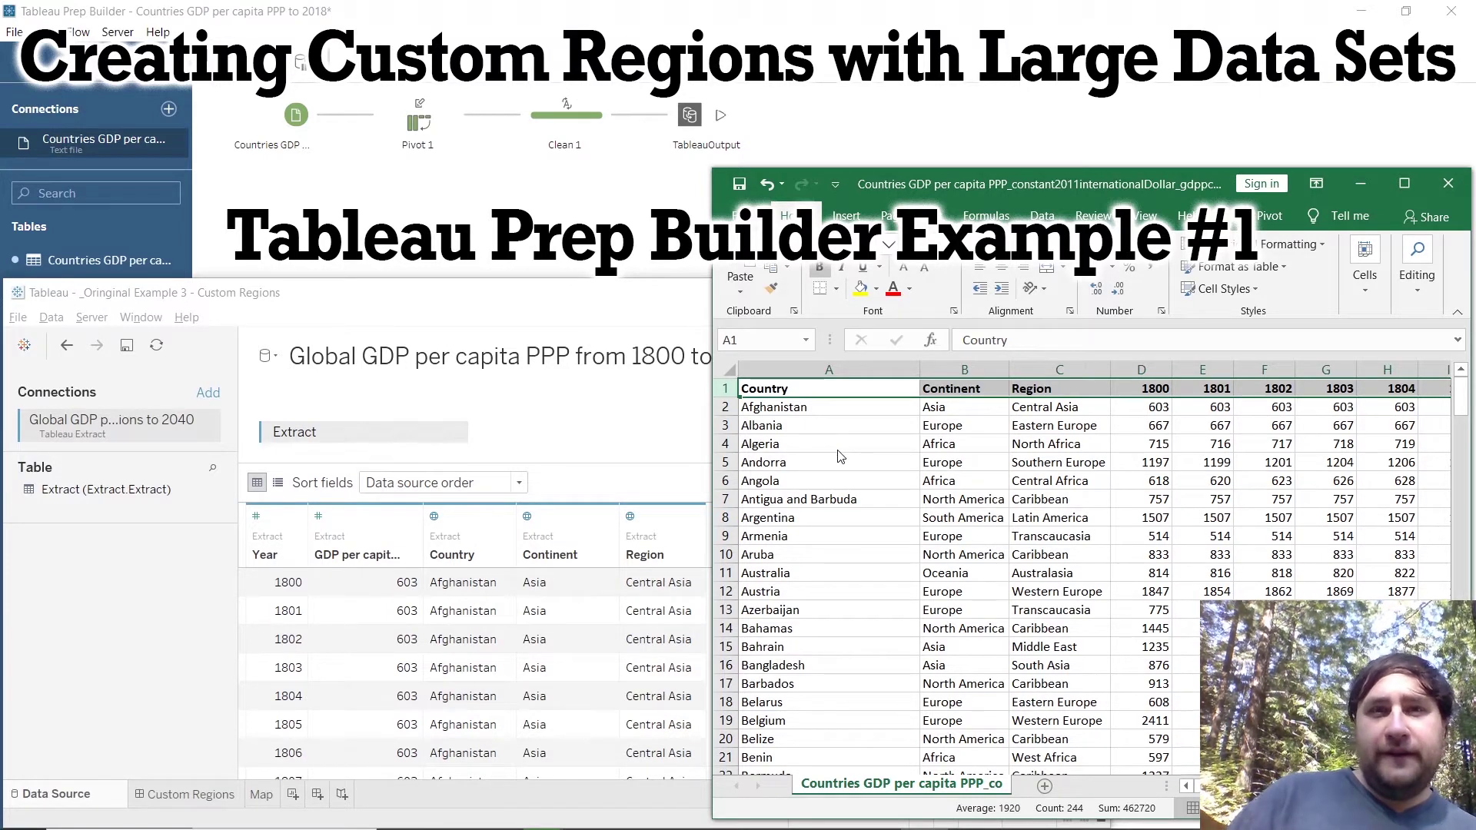
# Switch to the Prep Example 1 folder and open gdppc_cppp-by-gapminder in Excel.
pyautogui.hotkey('alt', 'Tab')
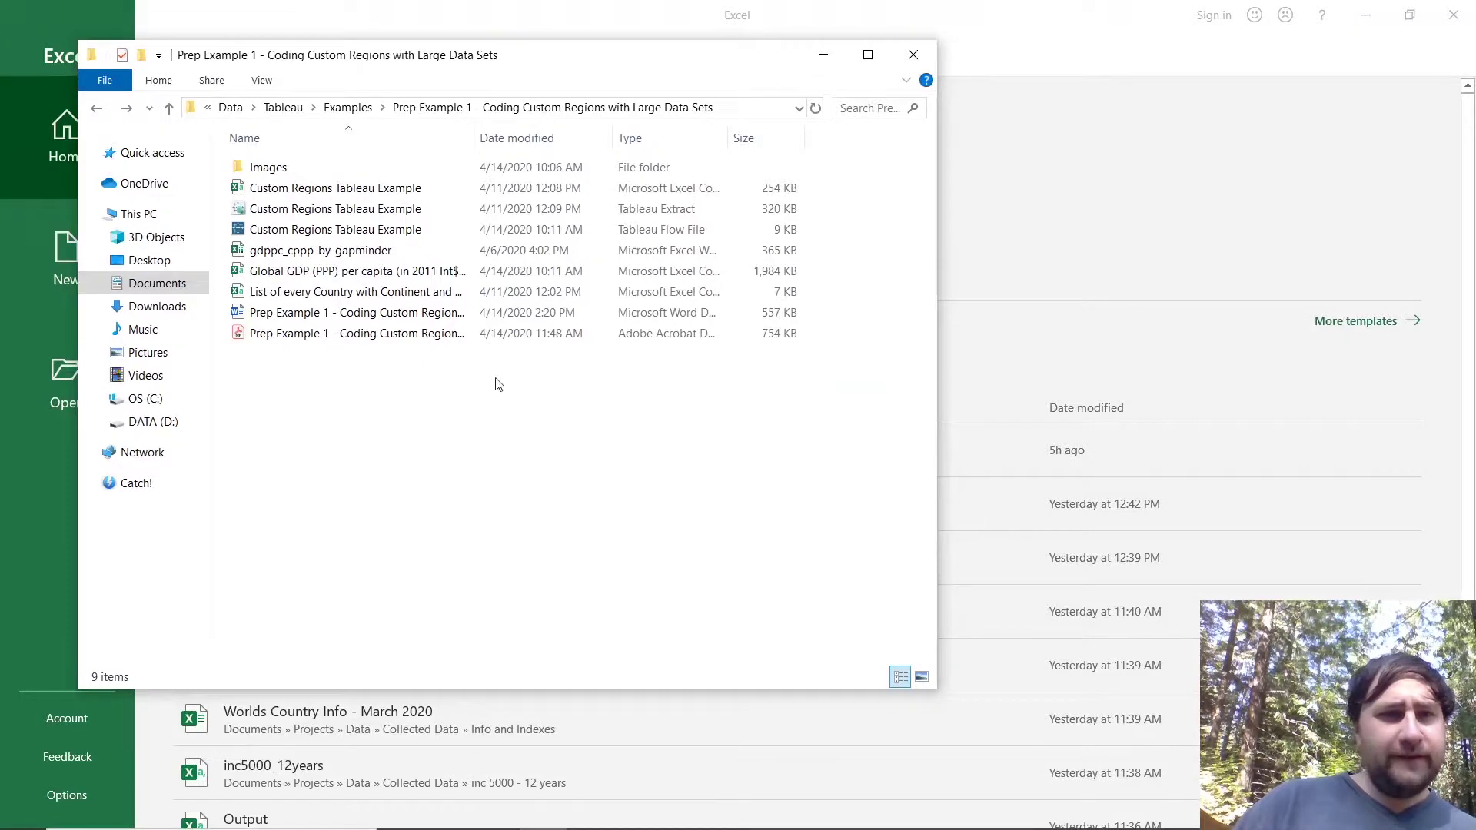
pyautogui.moveTo(544, 39); pyautogui.dragTo(1025, 127)
pyautogui.click(821, 339)
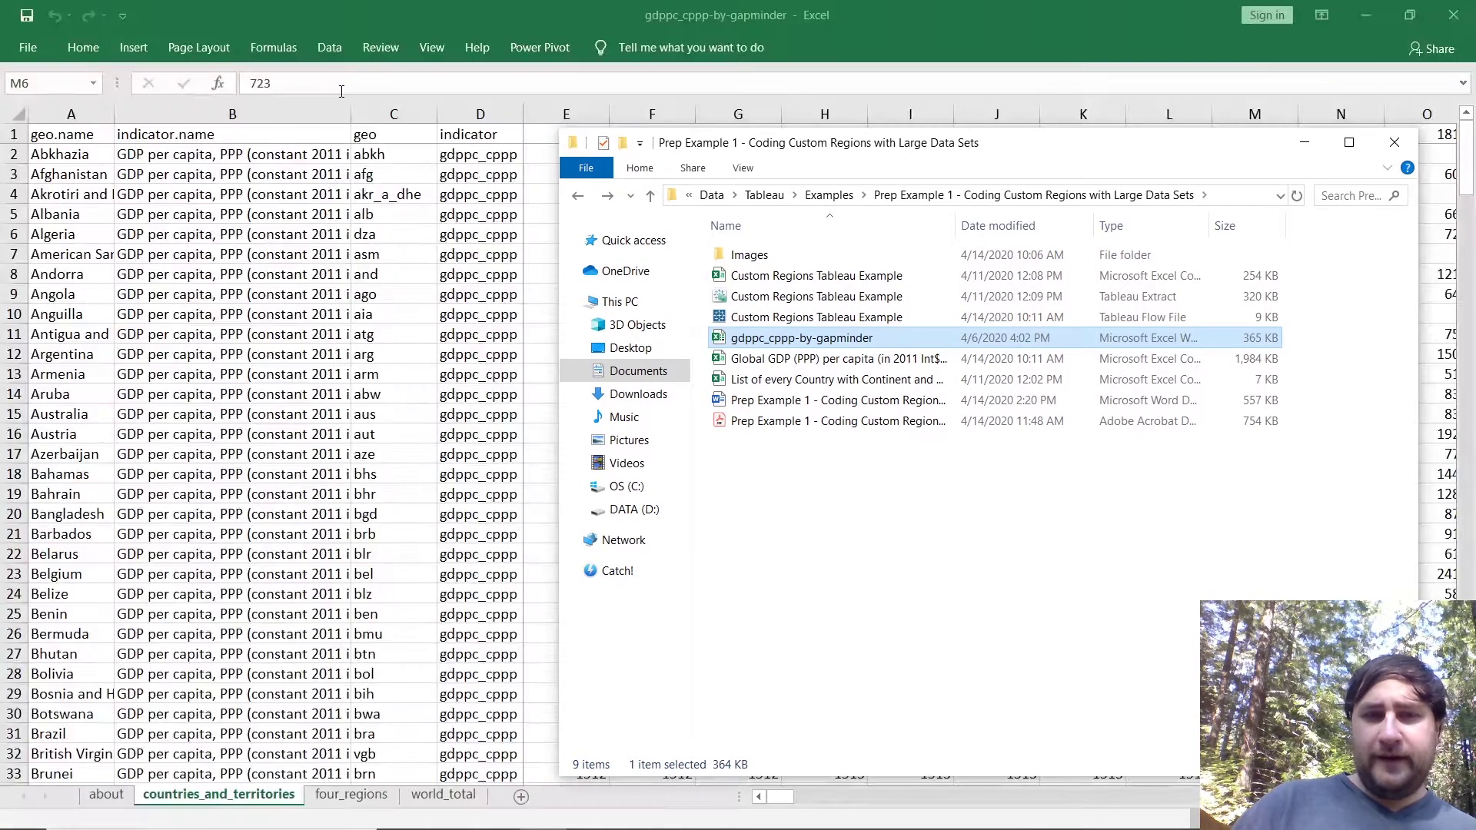
# Copy the countries_and_territories sheet into a new workbook using Move or Copy with Create a copy.
pyautogui.click(491, 8)
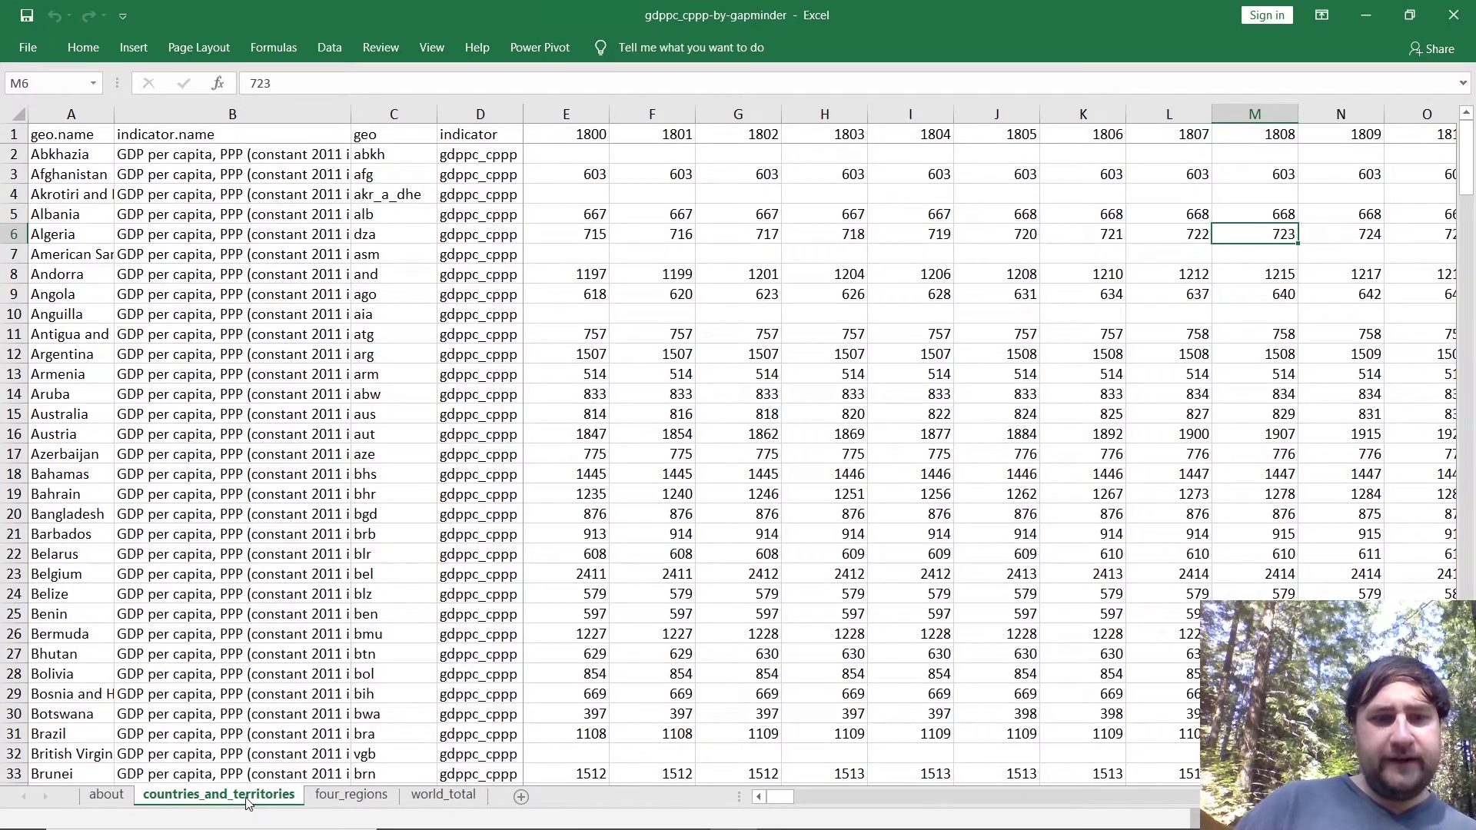
pyautogui.click(113, 795)
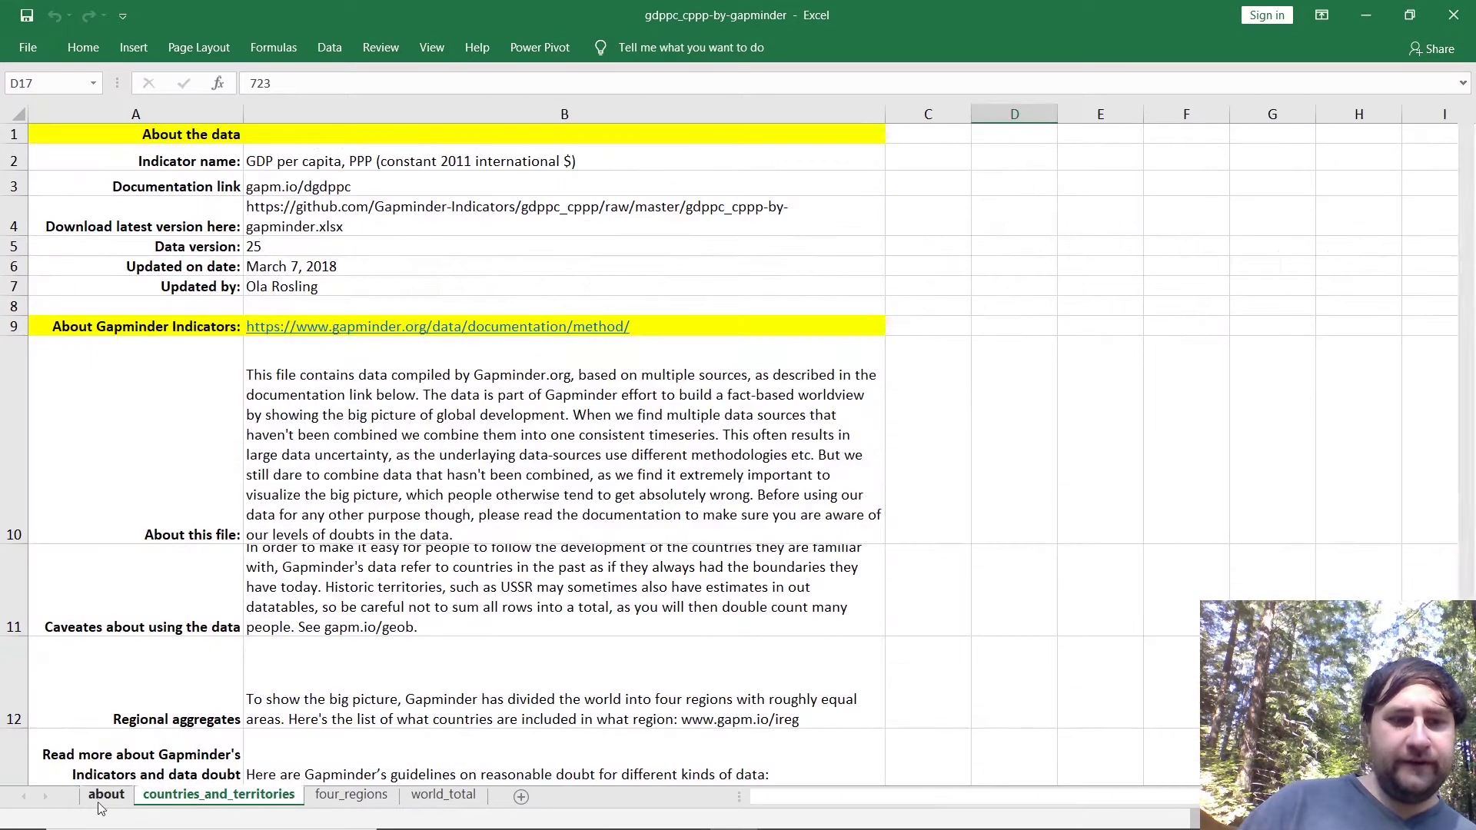
pyautogui.rightClick(227, 800)
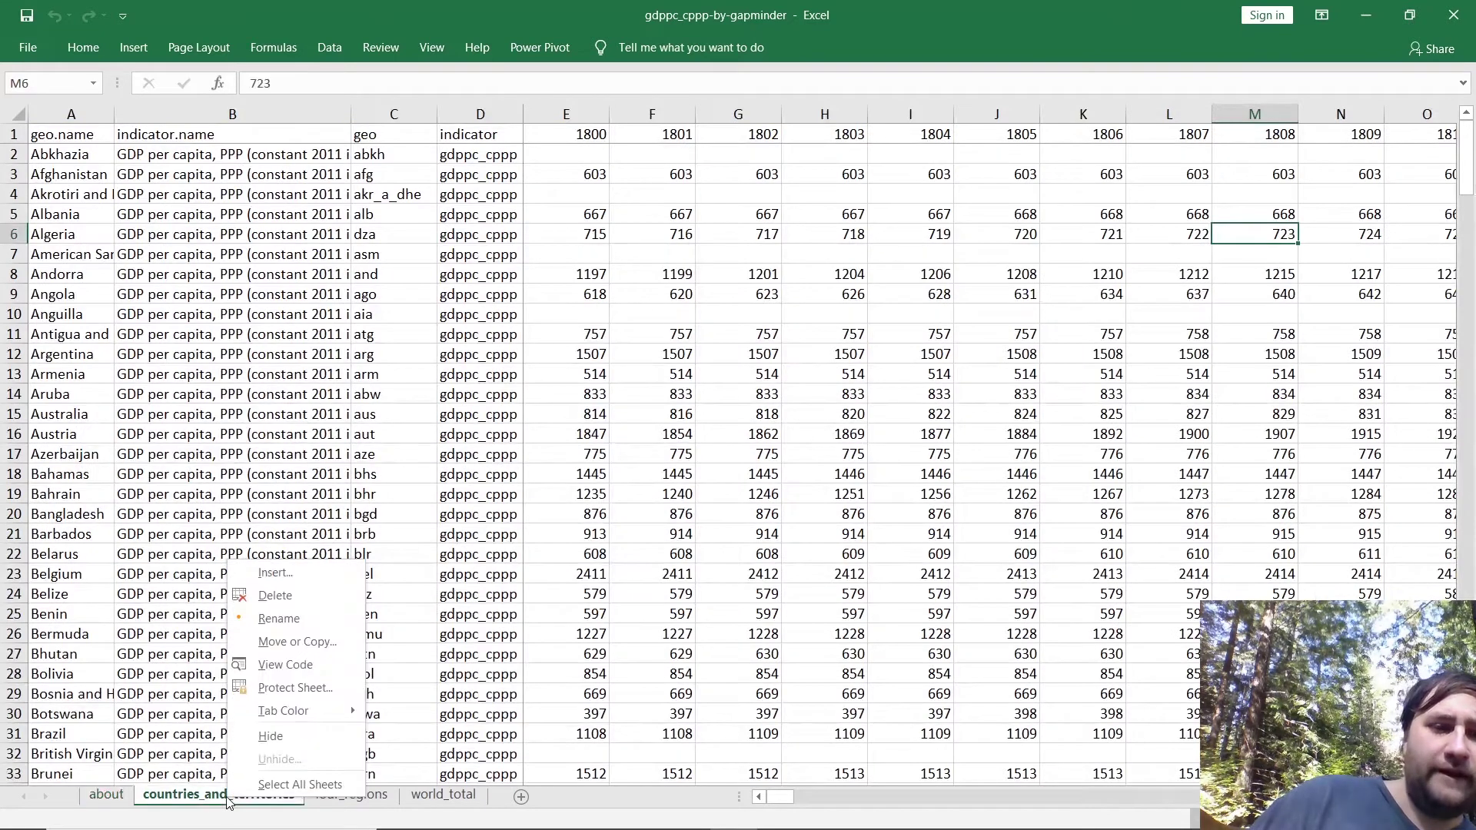
pyautogui.click(343, 642)
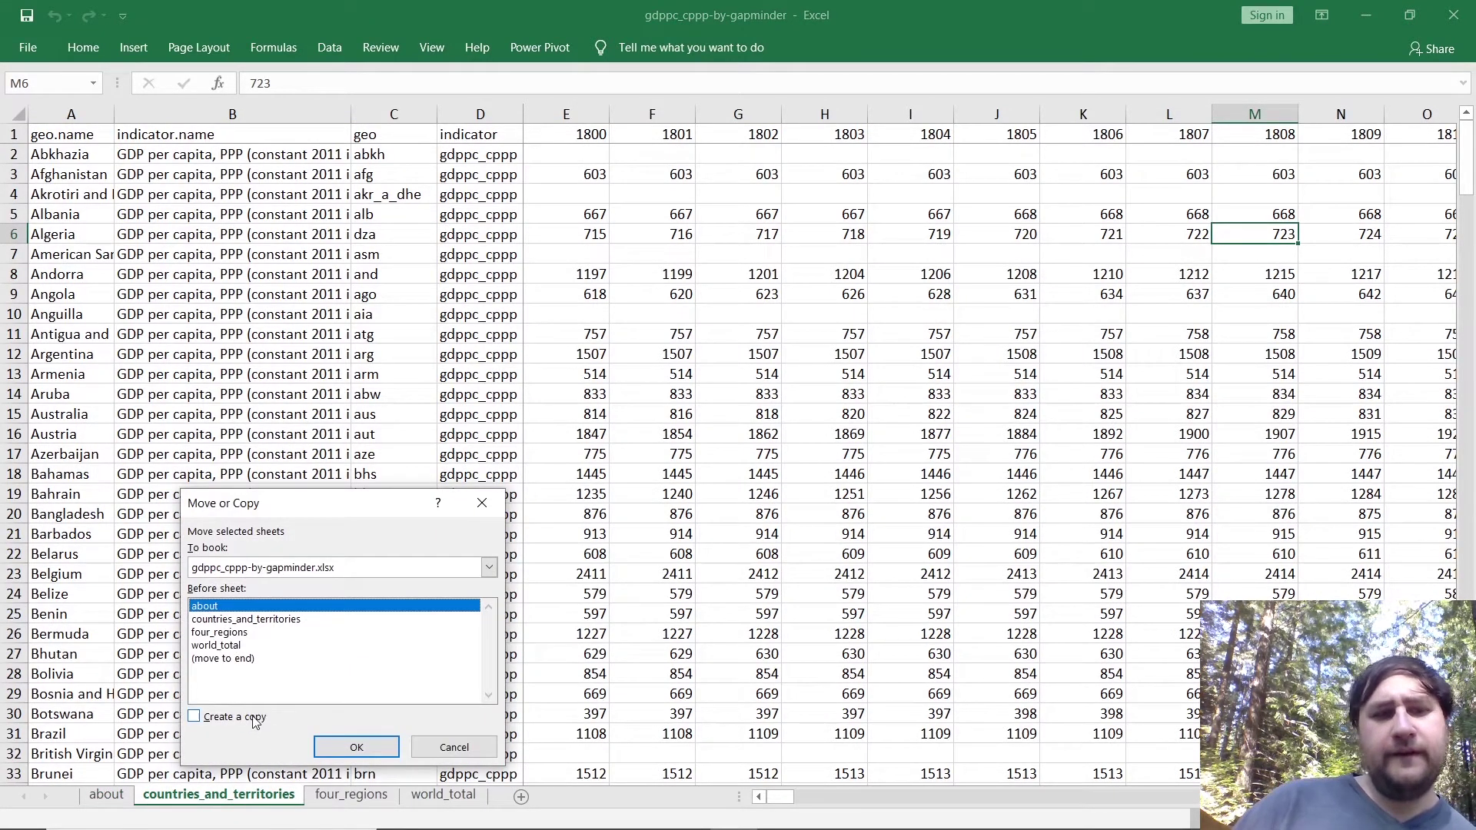
pyautogui.click(254, 720)
pyautogui.click(387, 569)
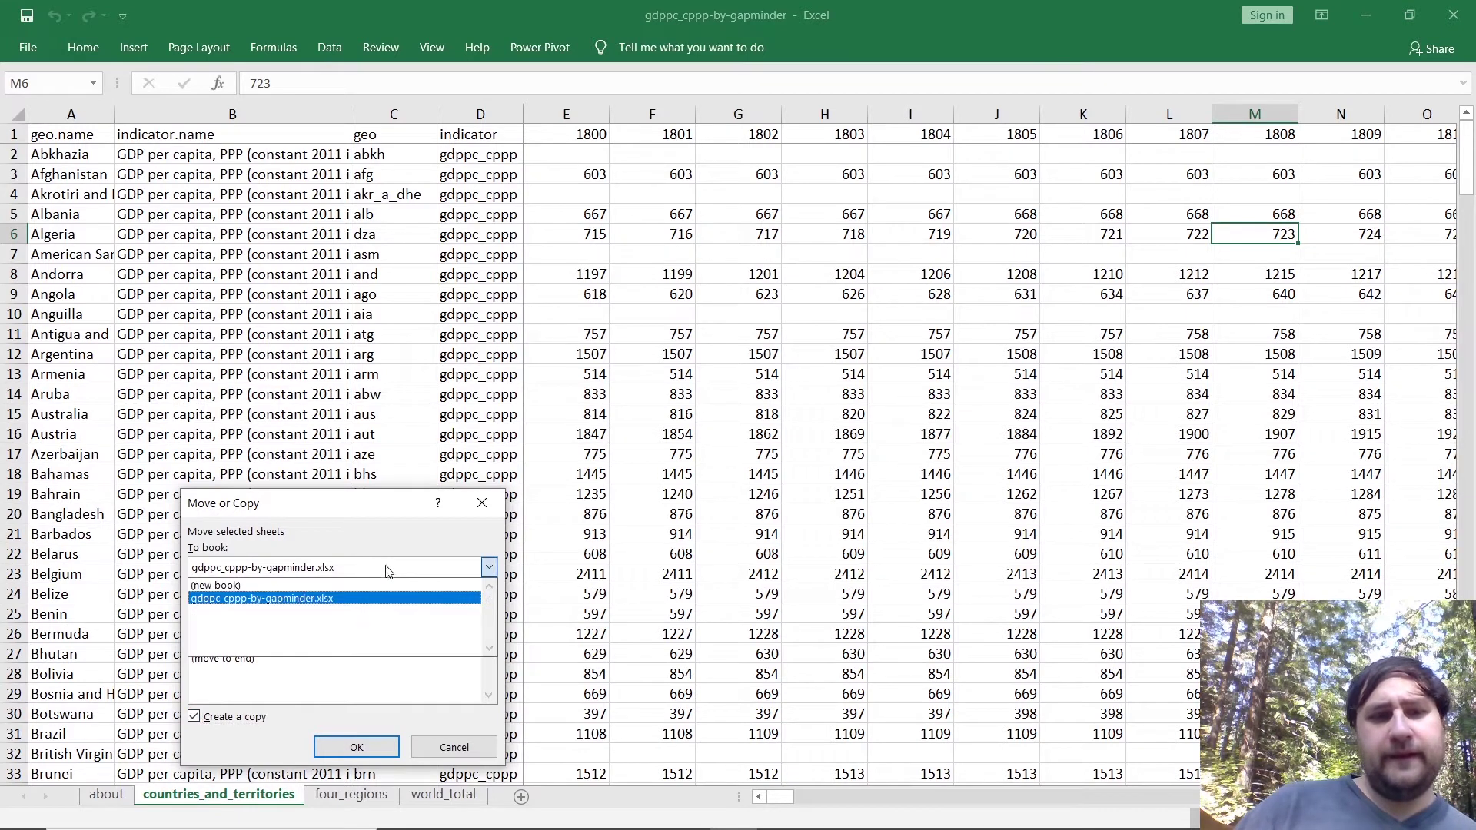
pyautogui.click(398, 587)
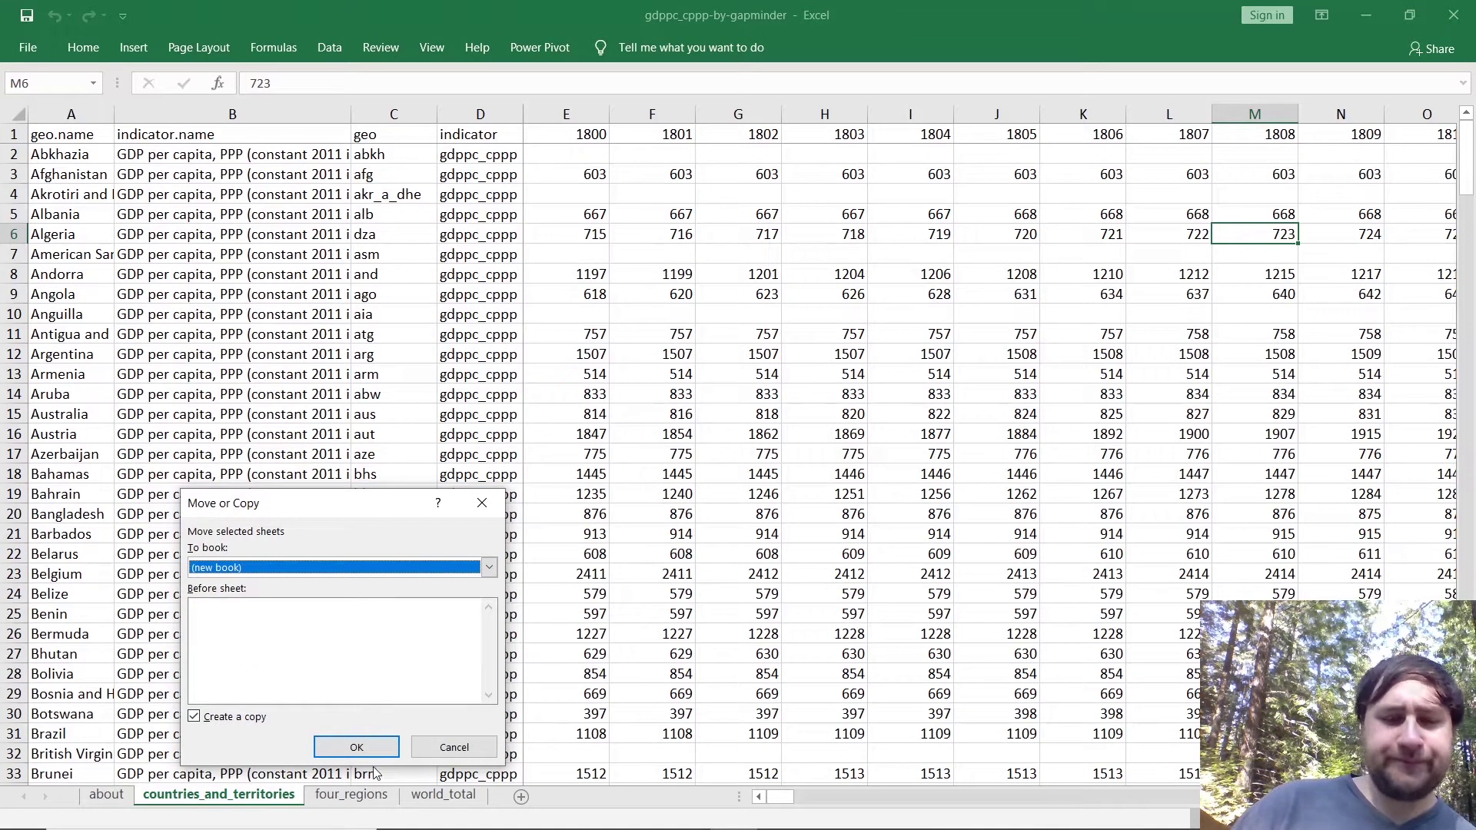
pyautogui.click(357, 748)
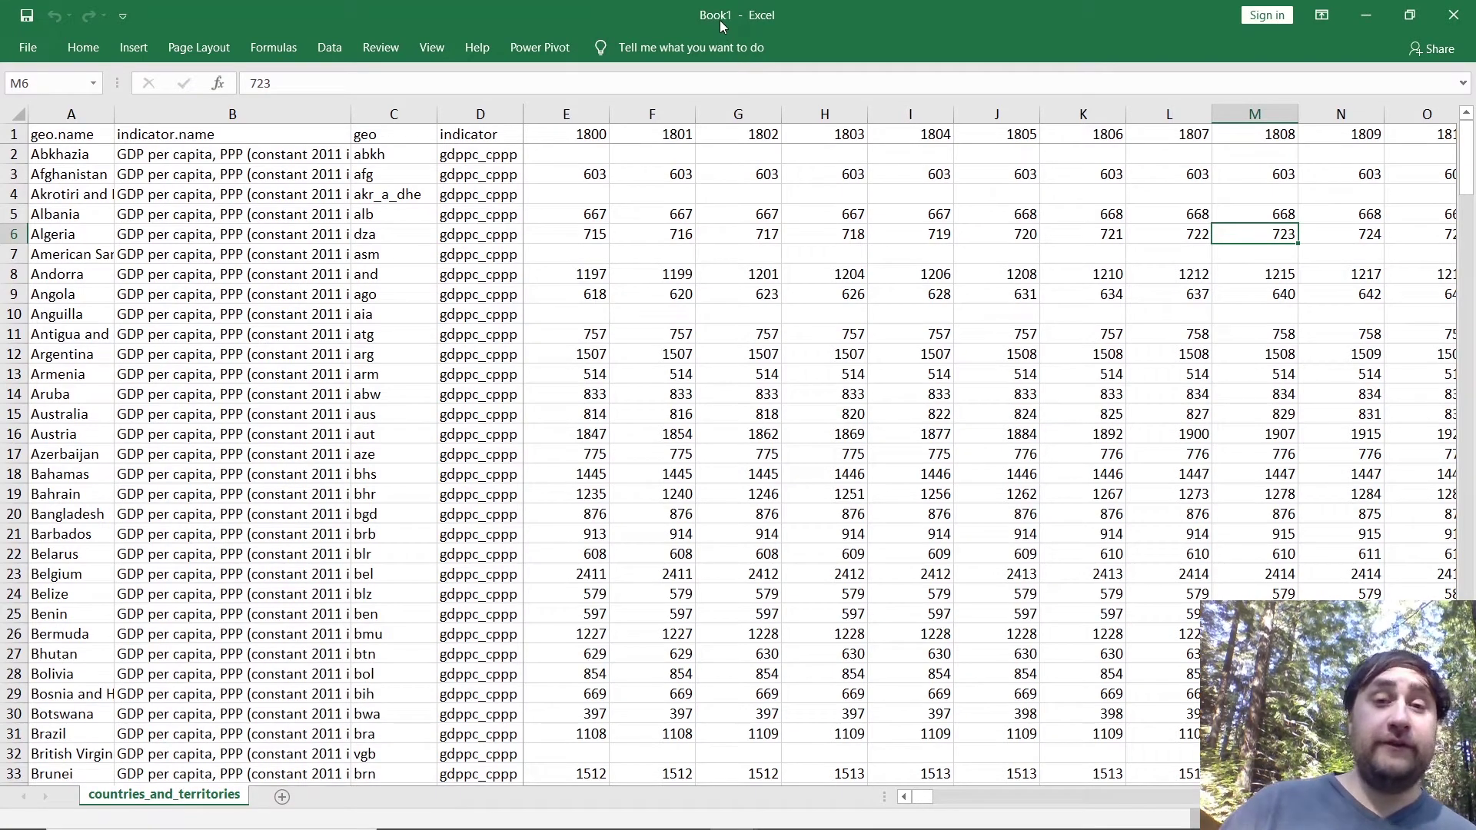
# Save the new workbook in Prep Example 1 as CSV (MS-DOS) 'Custom Regions Tableau Example', replacing the existing file.
pyautogui.click(27, 55)
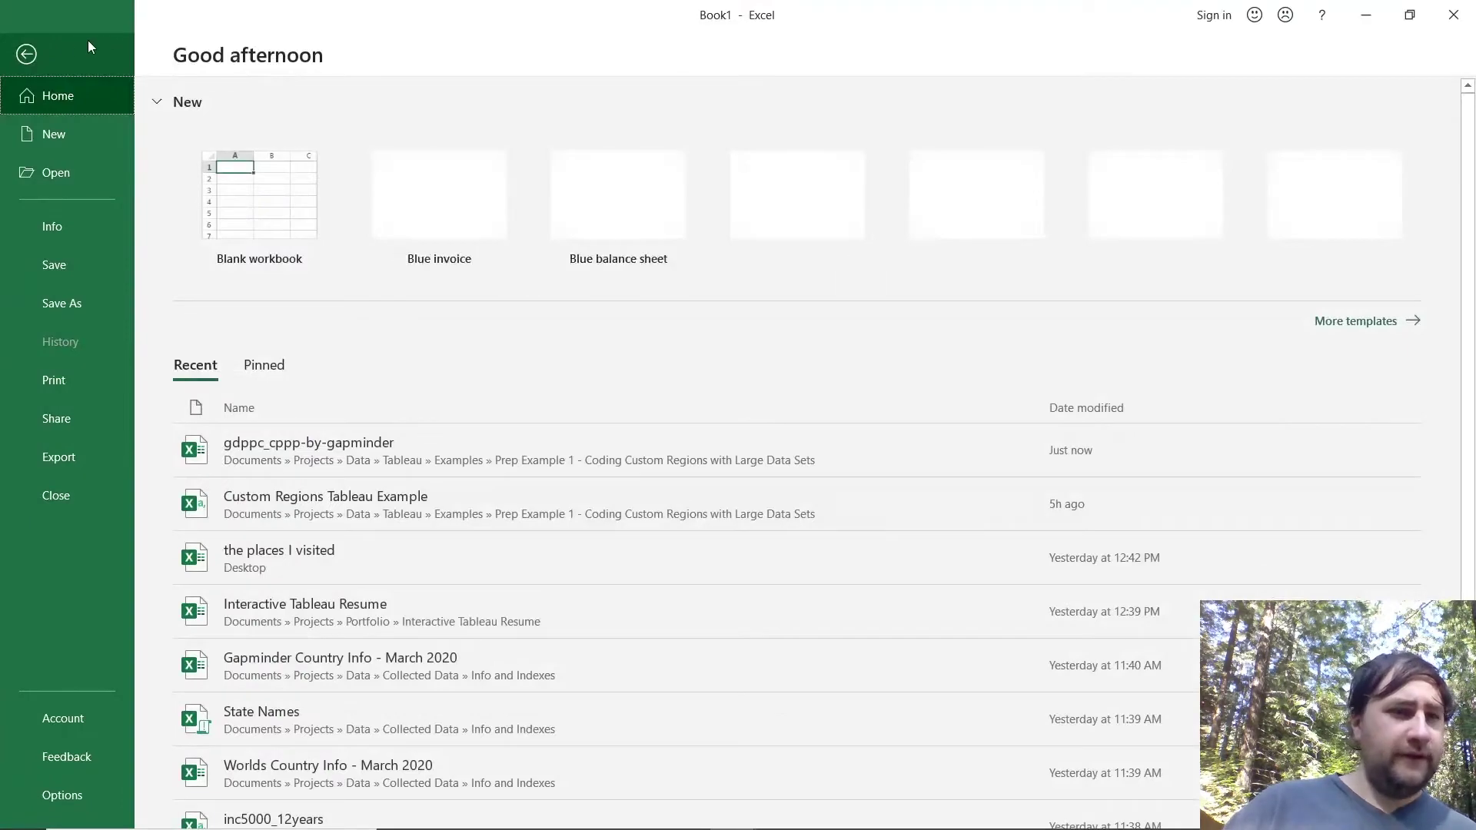
pyautogui.click(71, 311)
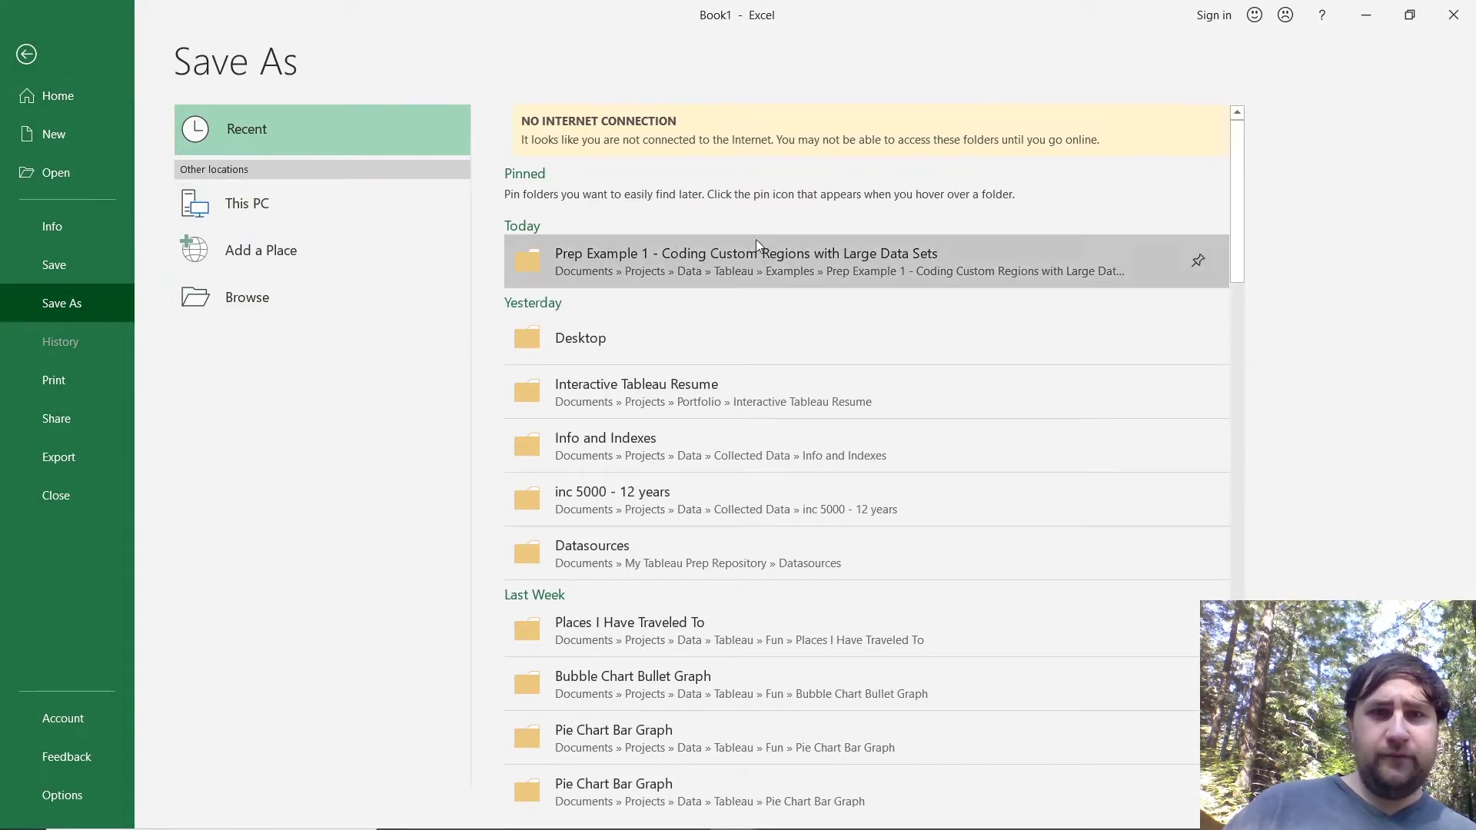
pyautogui.click(769, 240)
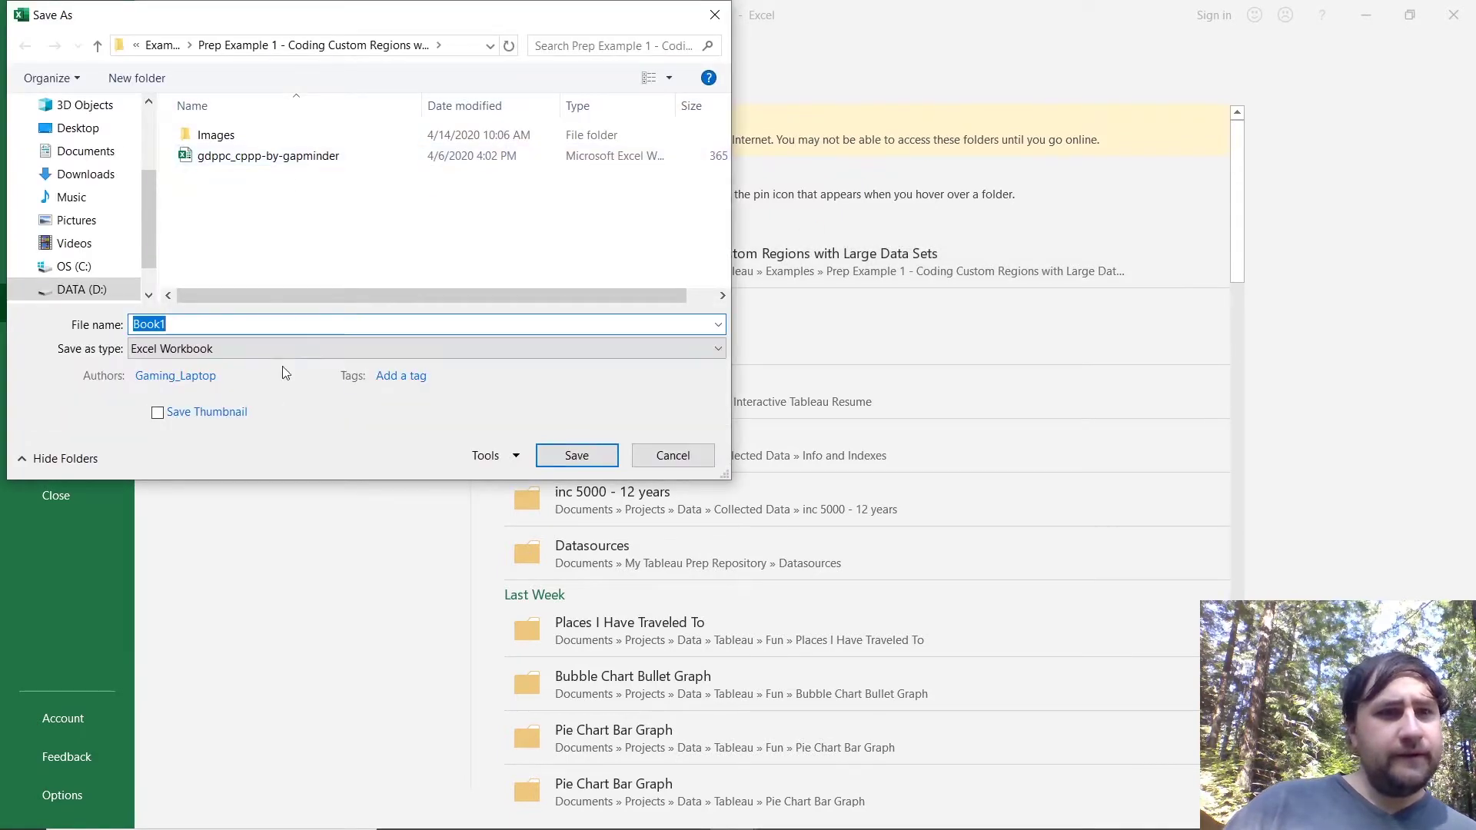
pyautogui.click(298, 348)
pyautogui.click(276, 675)
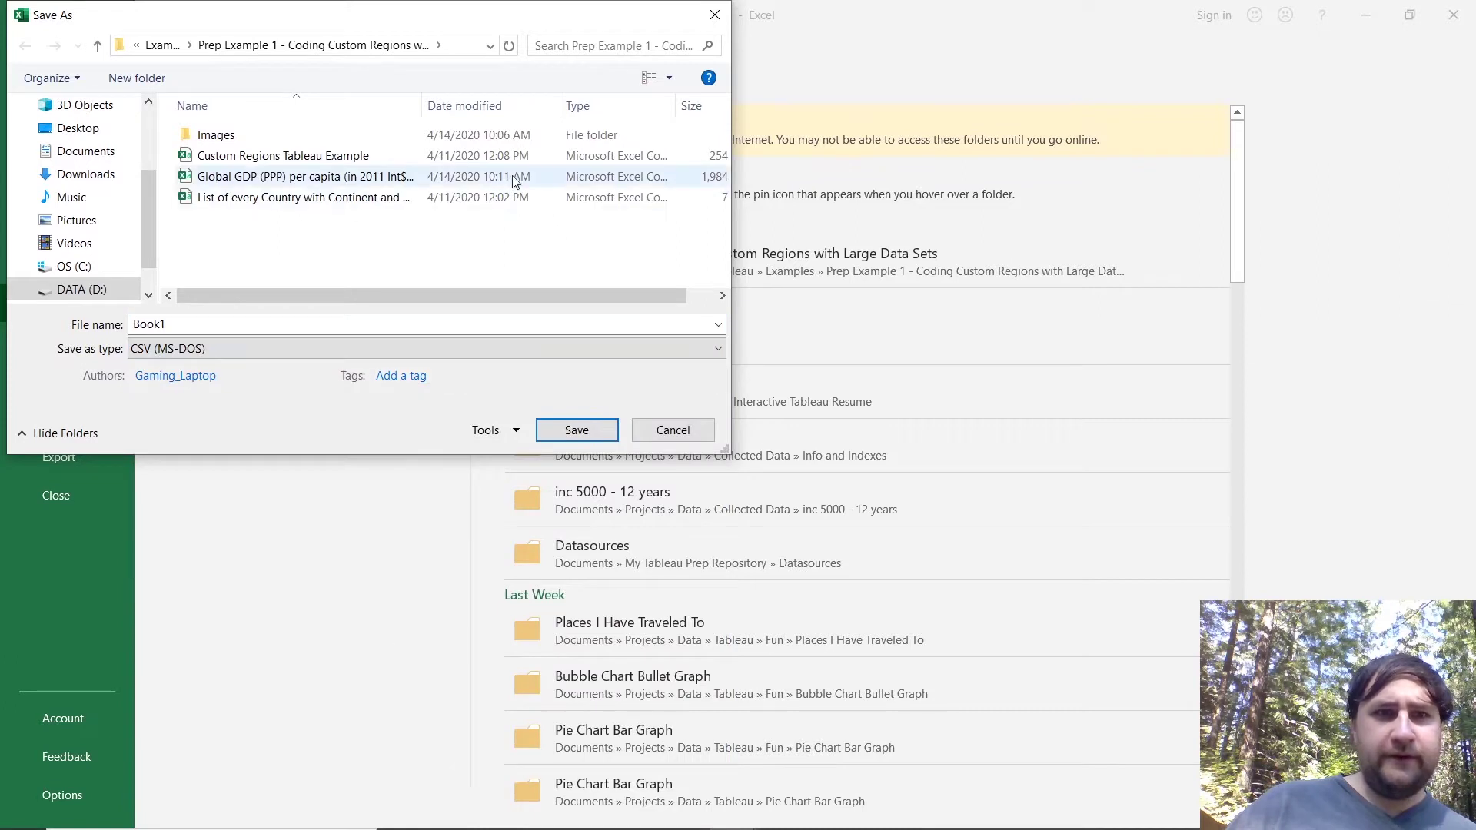
pyautogui.click(428, 158)
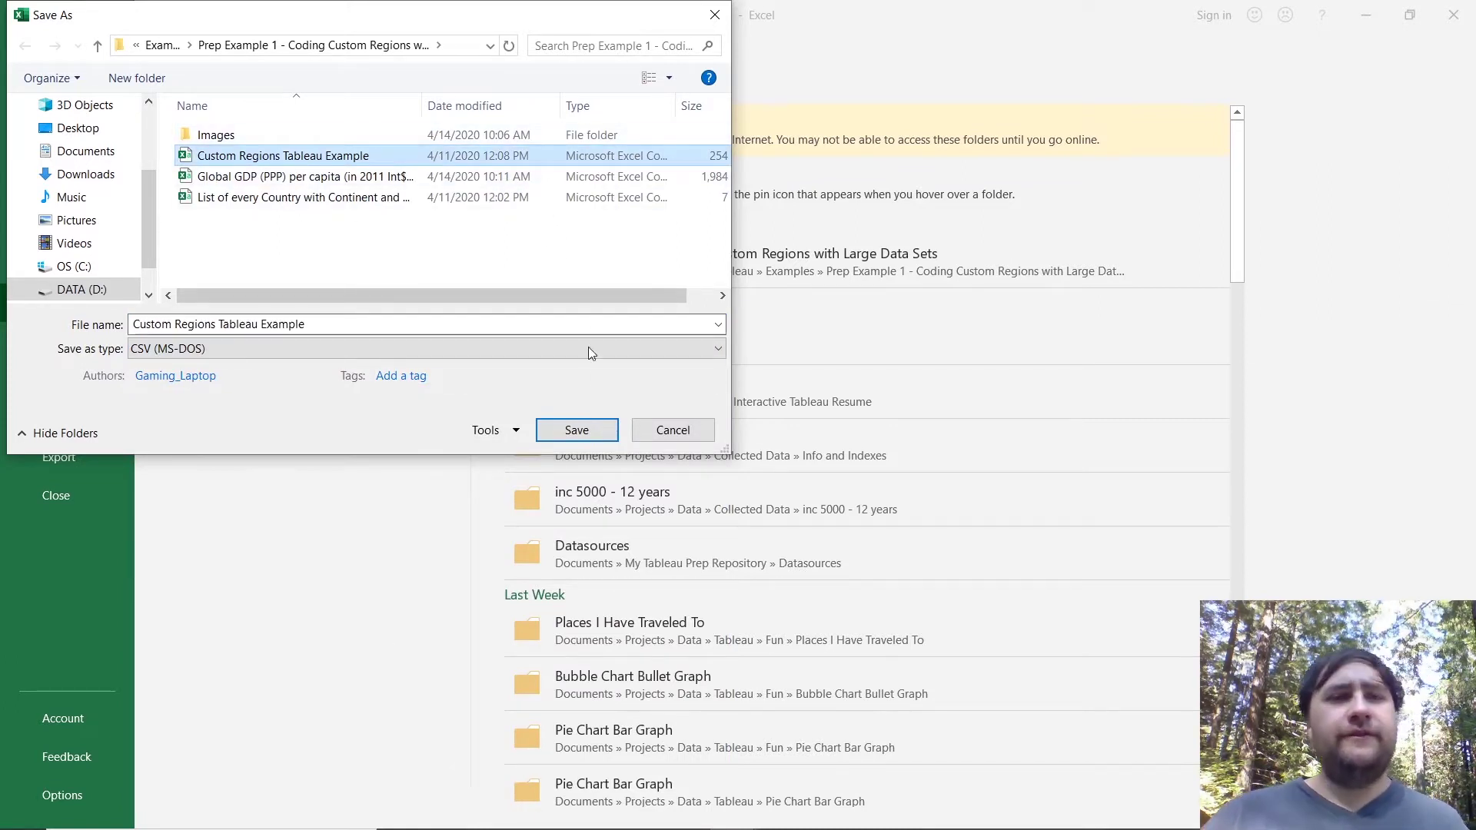
pyautogui.click(600, 430)
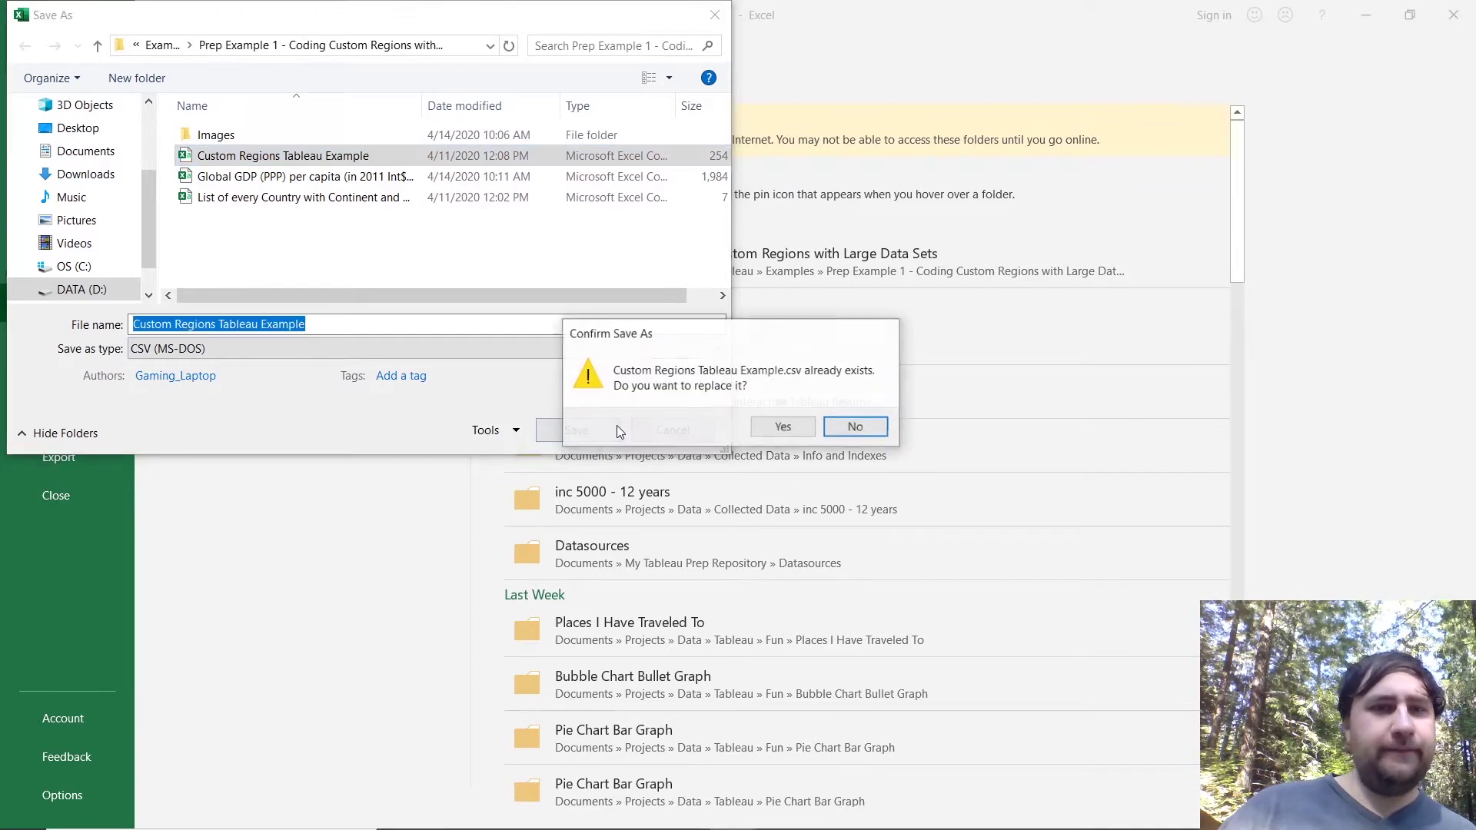
pyautogui.click(784, 426)
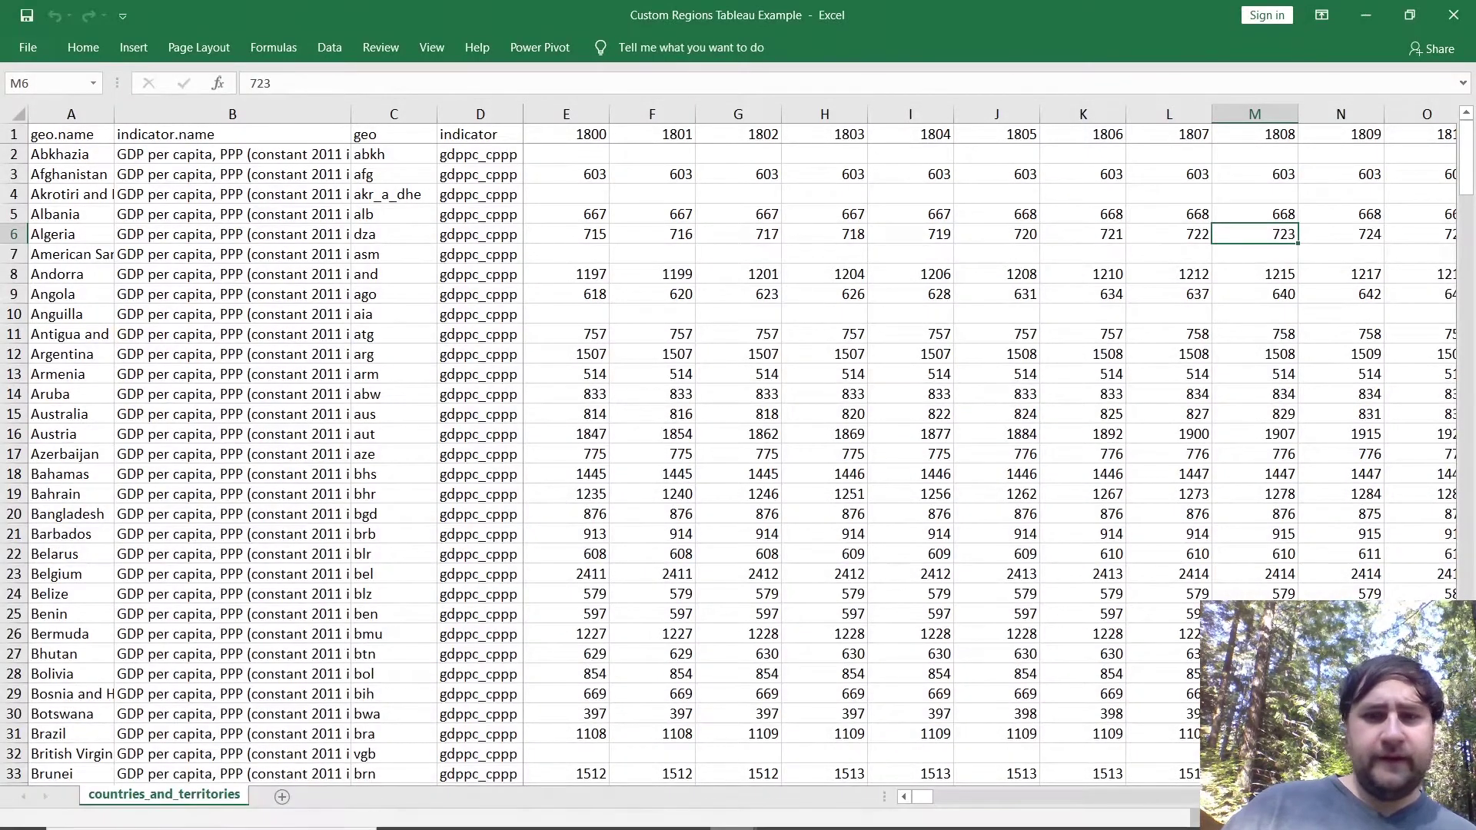
# Close the original gdppc_cppp-by-gapminder workbook.
pyautogui.moveTo(744, 821)
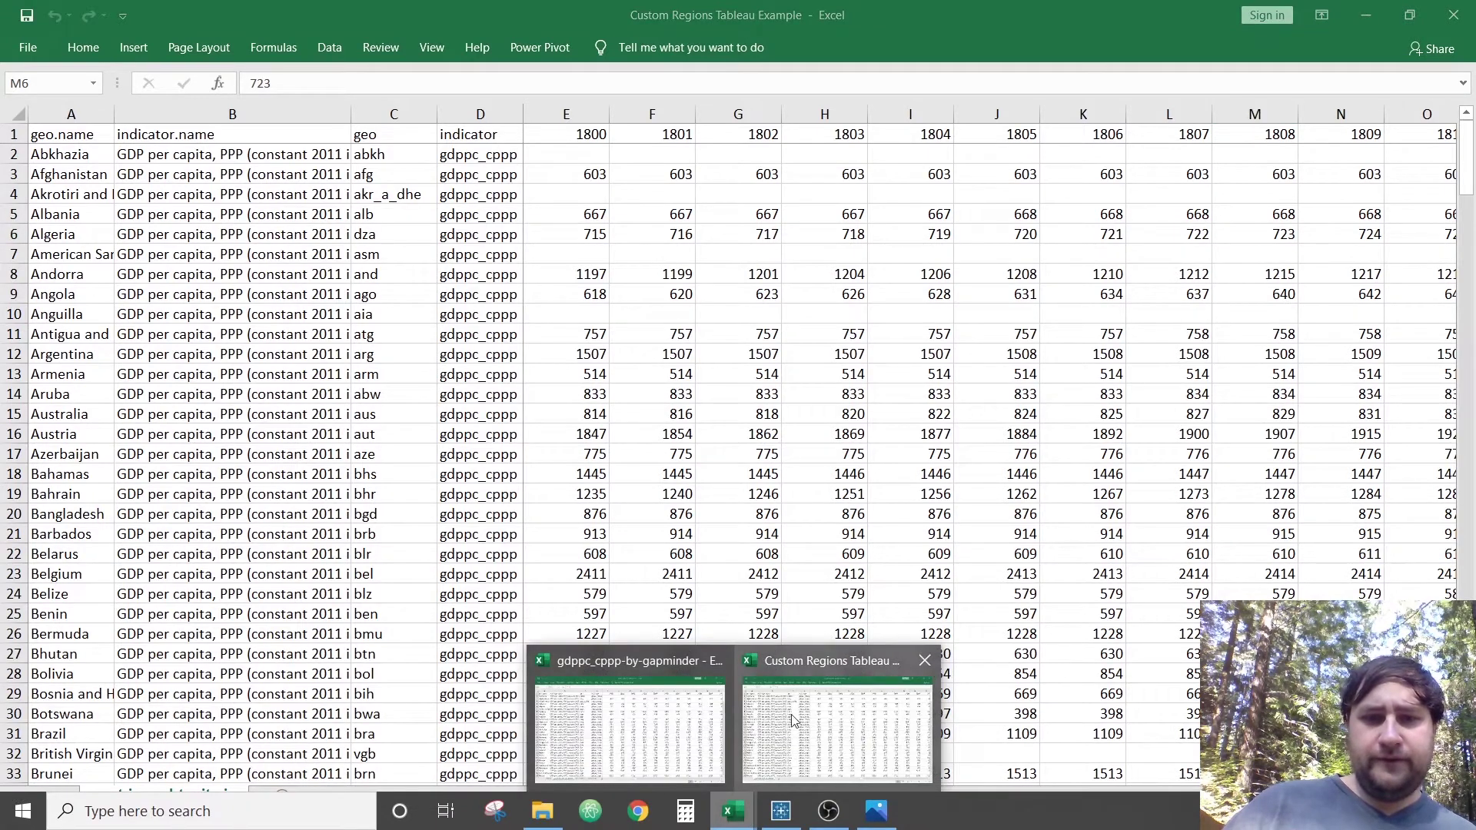
pyautogui.click(633, 714)
pyautogui.click(1453, 15)
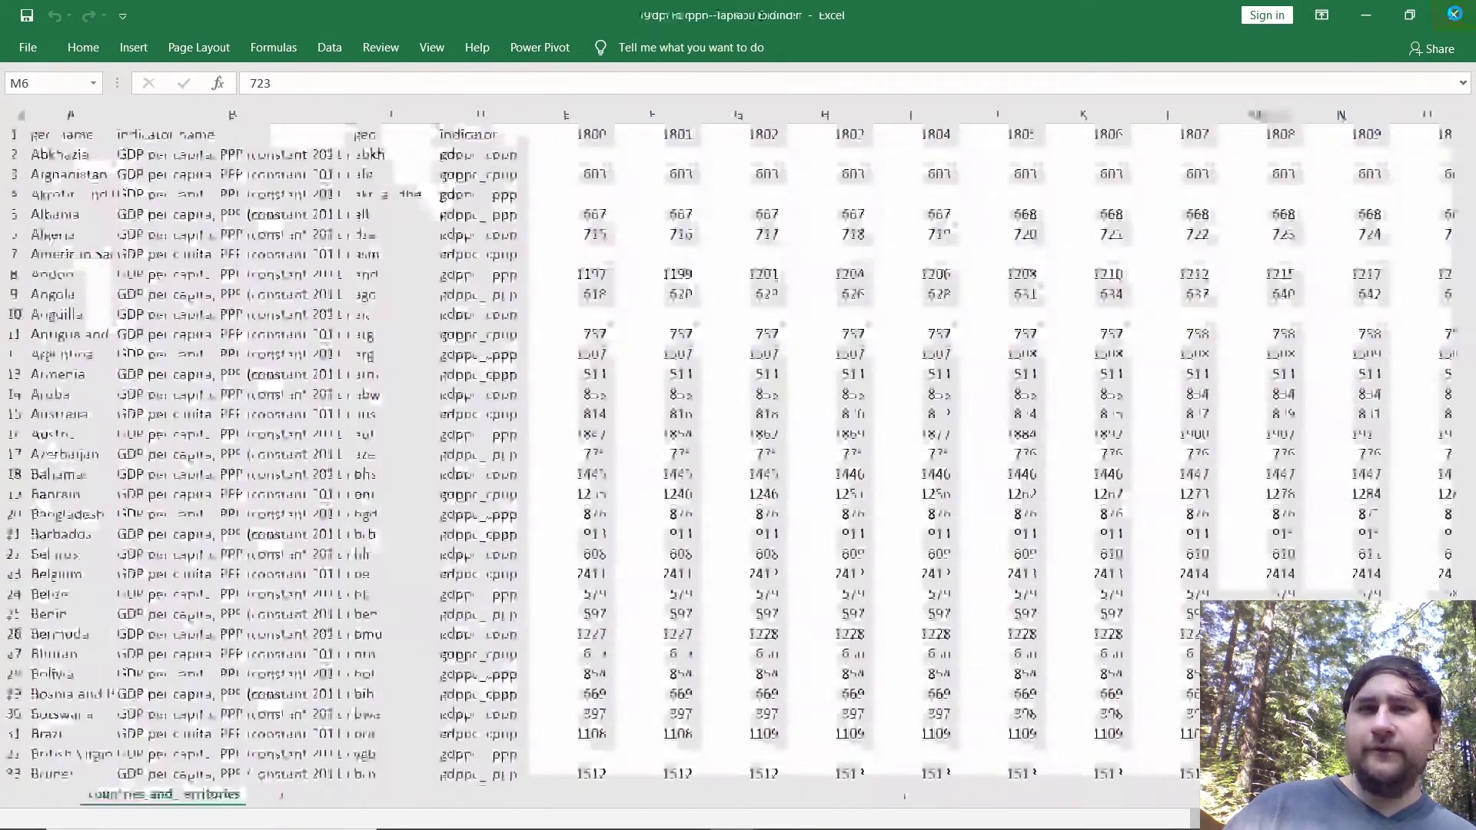
# Open the List of every Country with Continent and Region workbook from the example folder.
pyautogui.moveTo(780, 819)
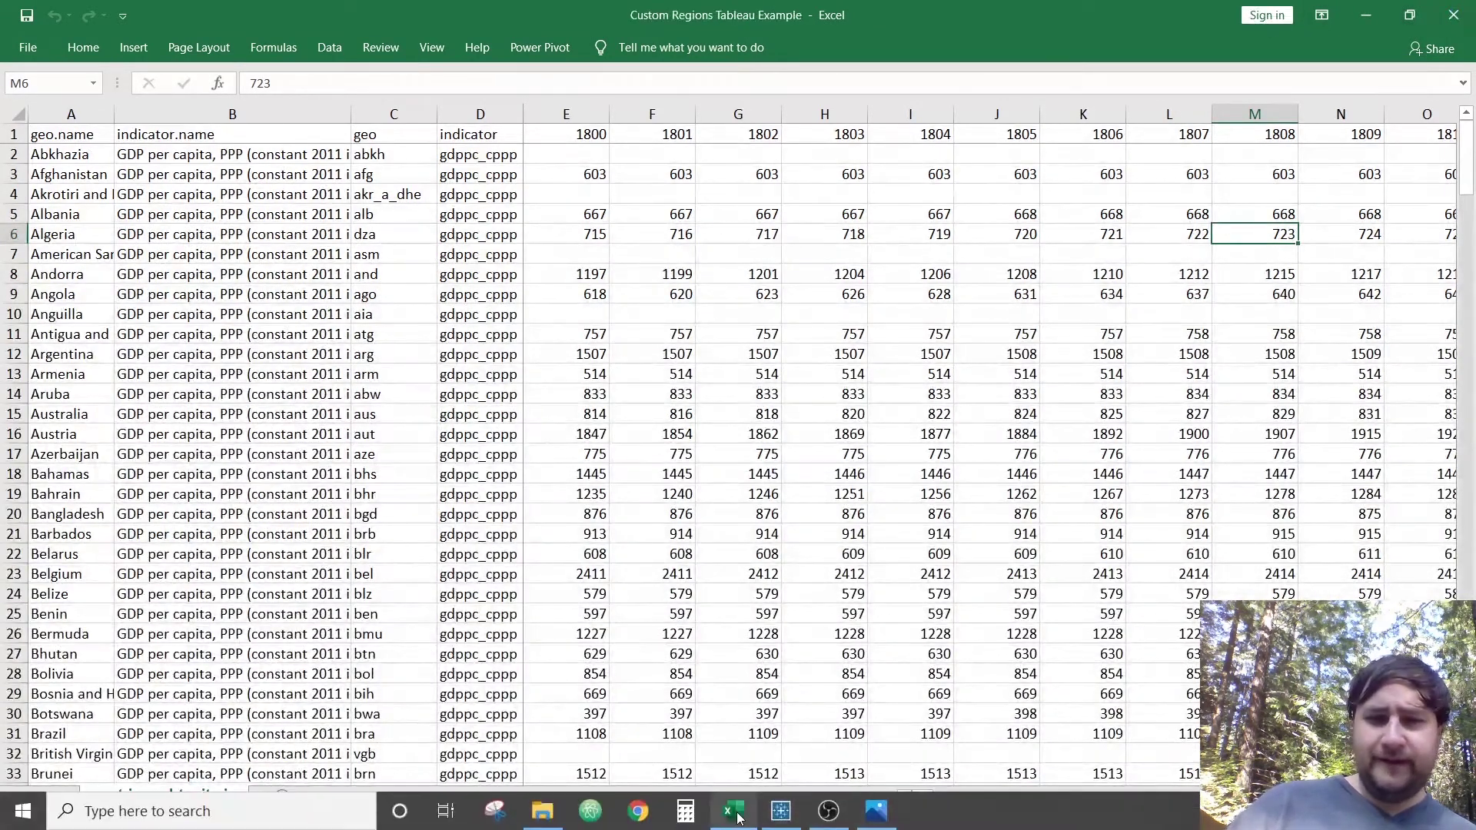
pyautogui.moveTo(548, 825)
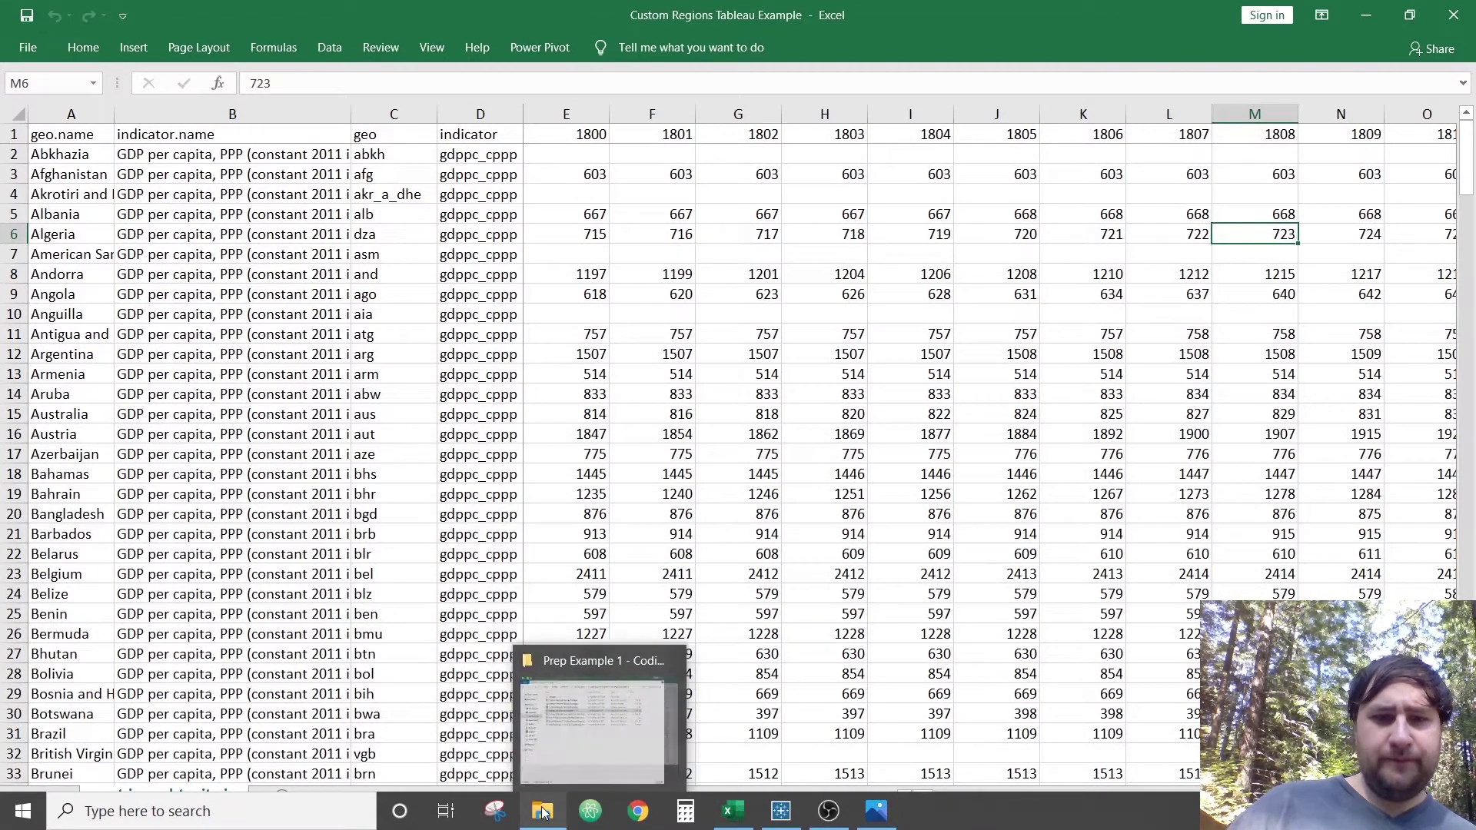
pyautogui.click(545, 825)
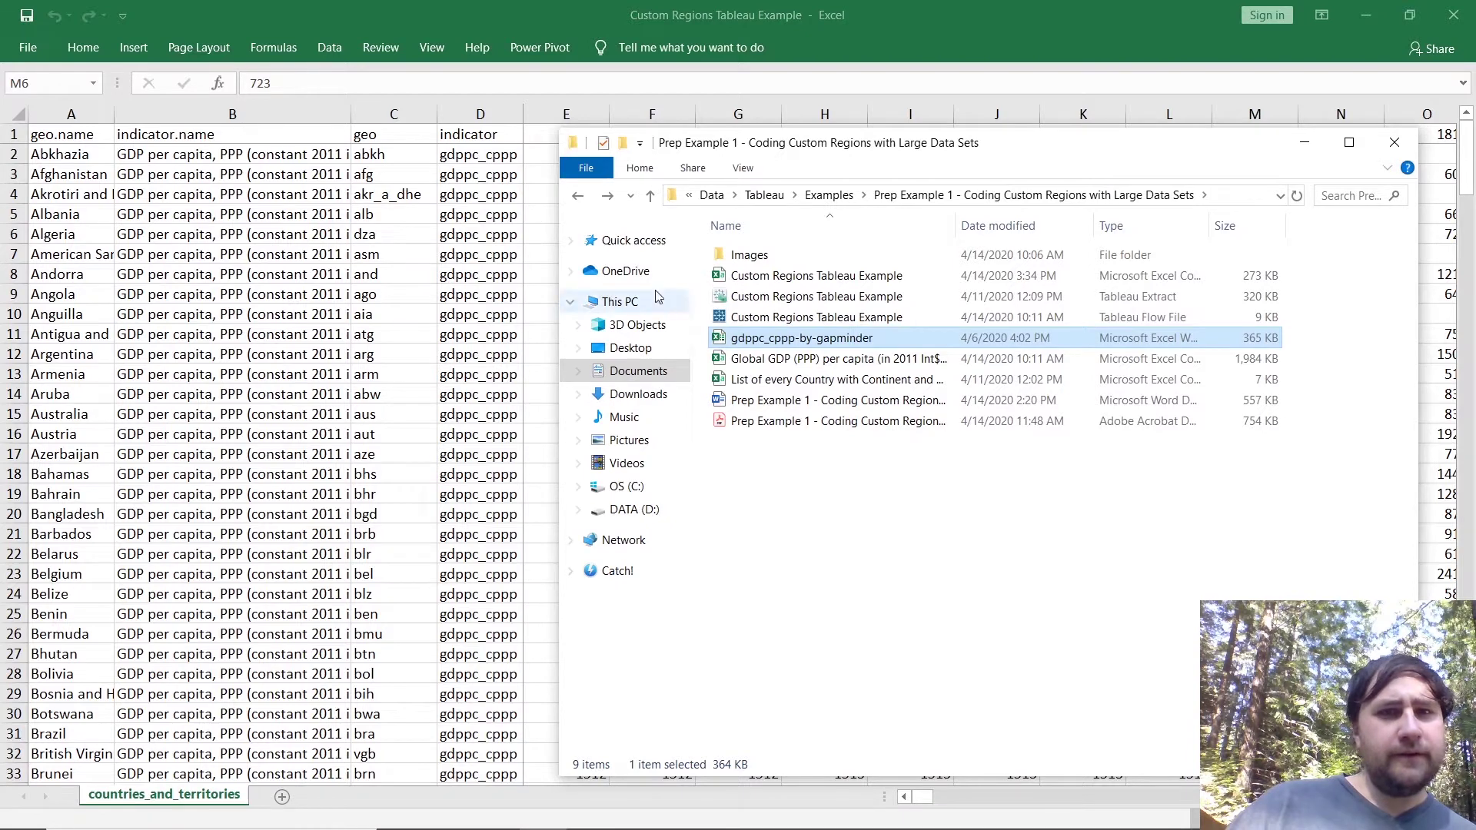
pyautogui.click(758, 385)
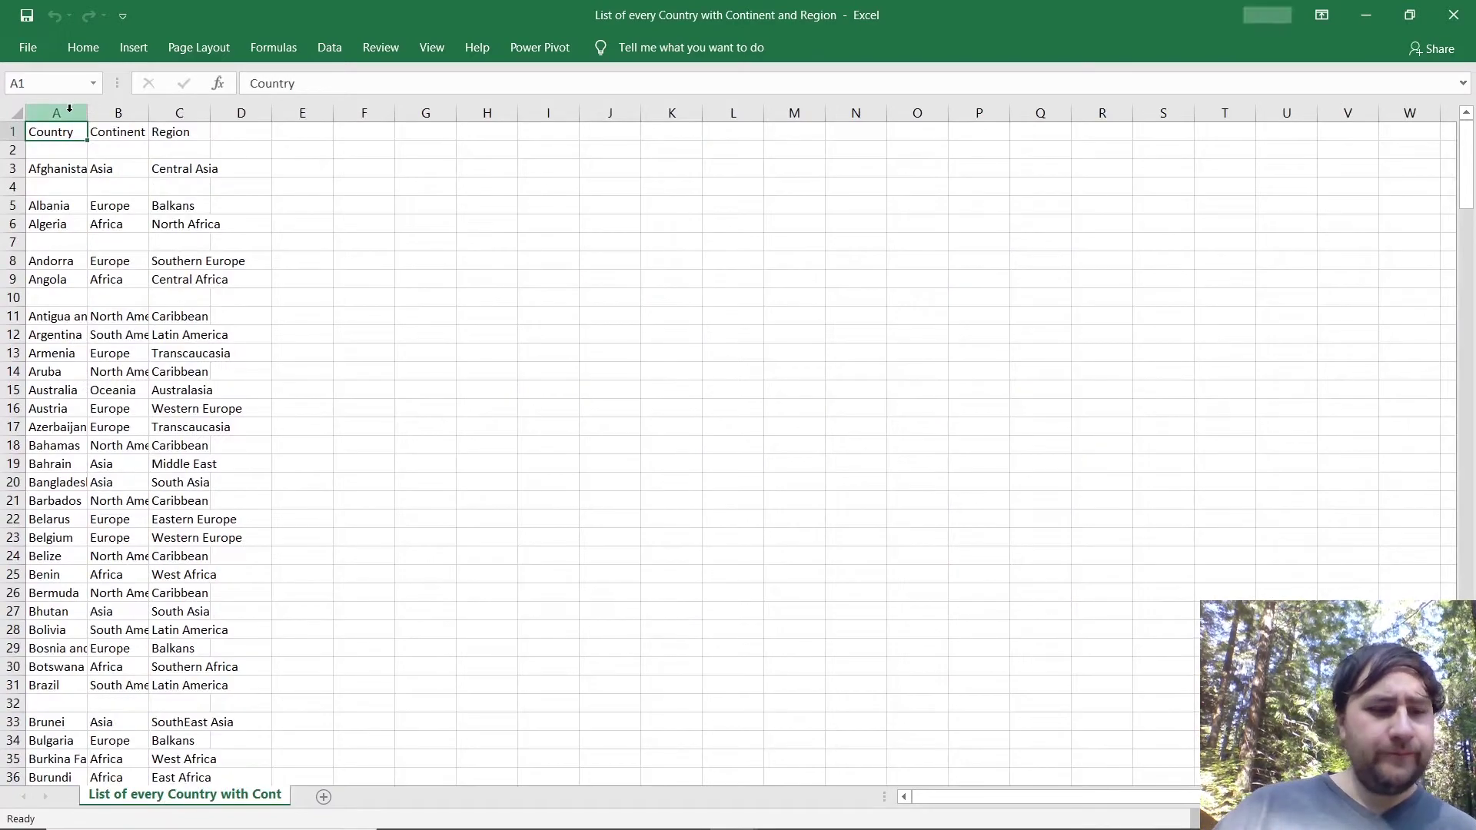
pyautogui.hotkey('alt', 'Tab')
# Copy the Country, Continent and Region columns from the country list and paste them over columns A–C.
pyautogui.click(235, 113)
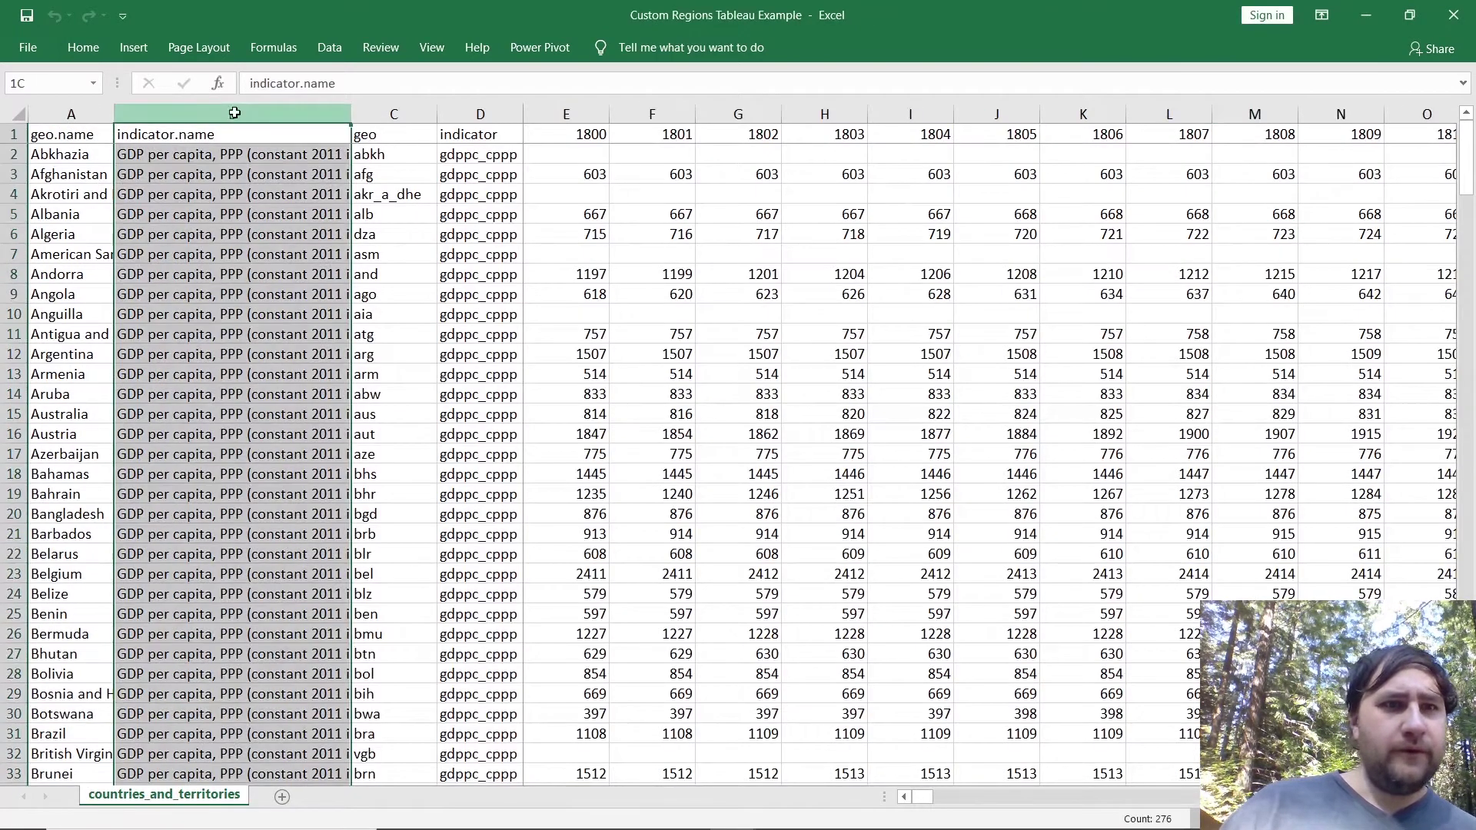
pyautogui.hotkey('alt', 'Tab')
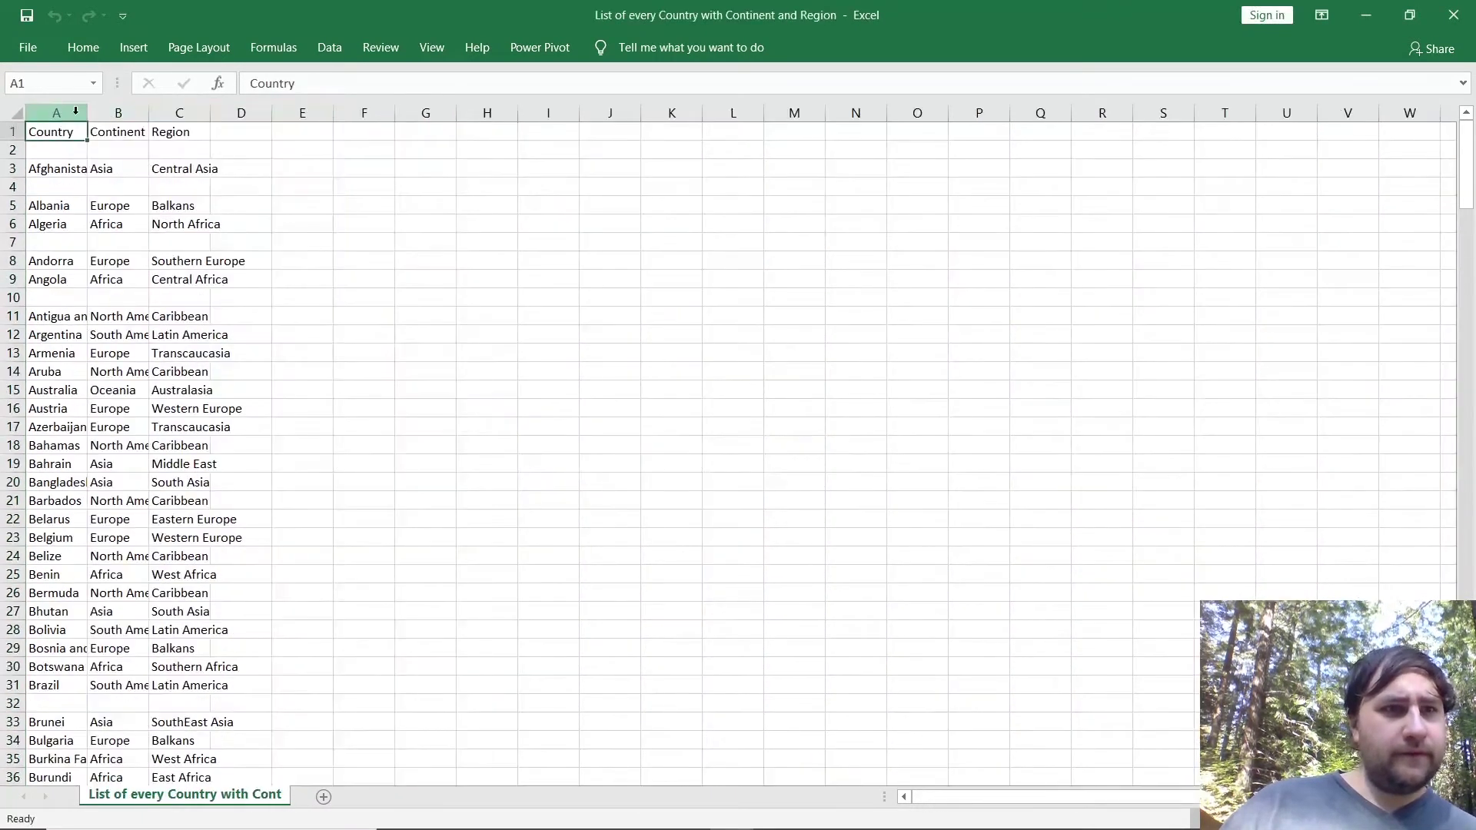
pyautogui.moveTo(75, 110); pyautogui.dragTo(191, 108)
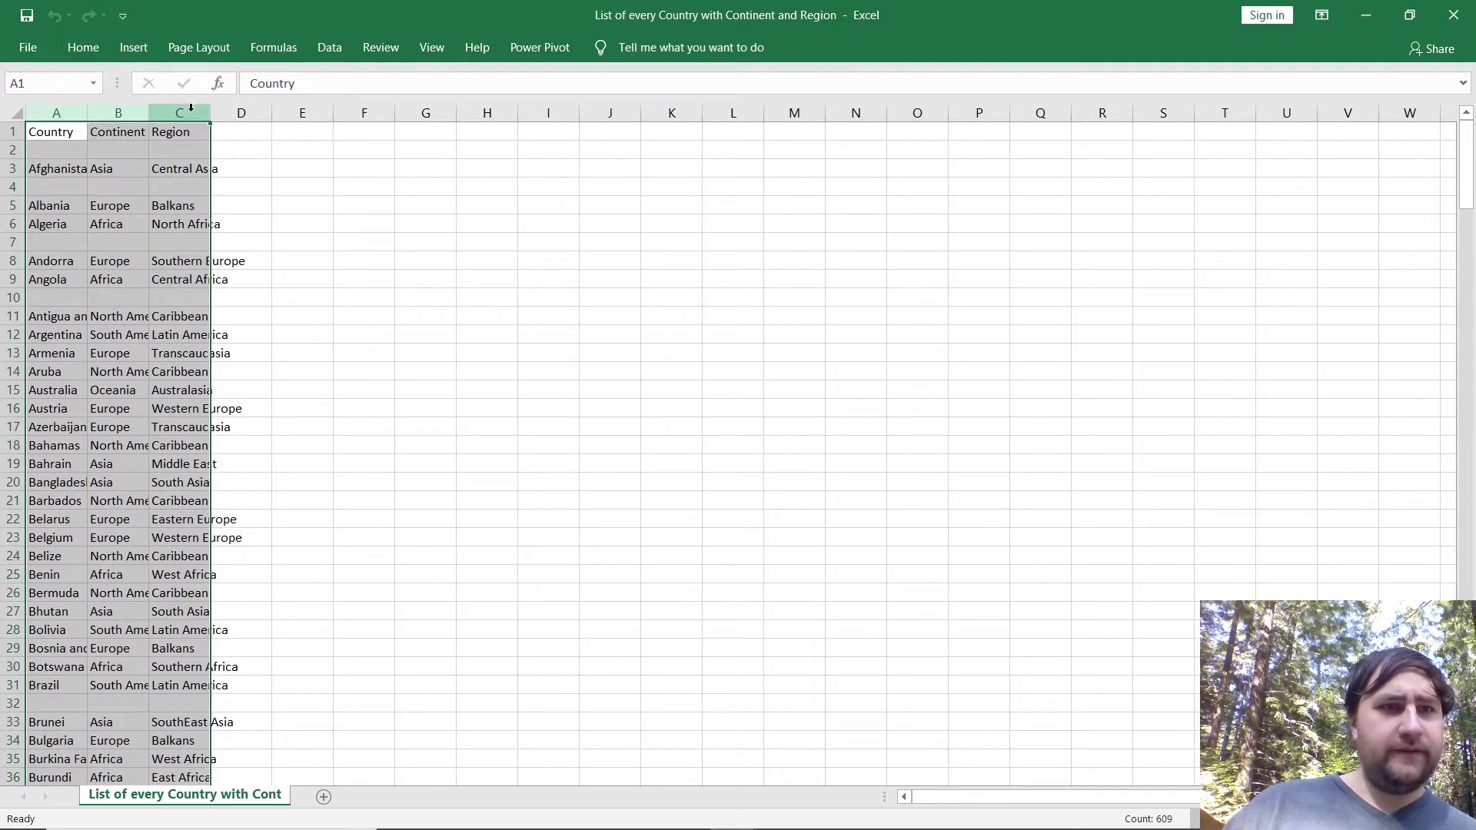
pyautogui.rightClick(179, 113)
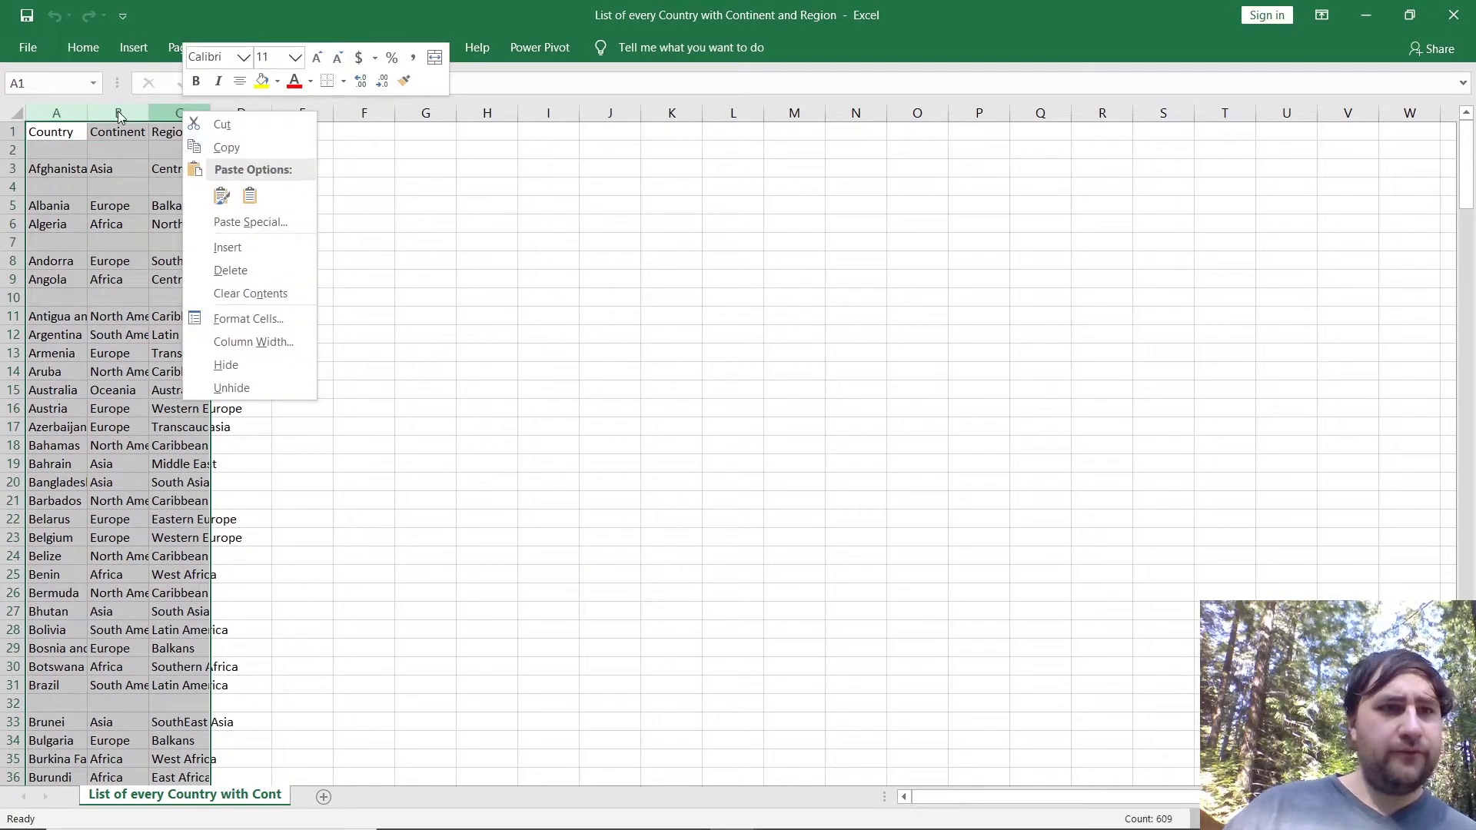
pyautogui.click(224, 148)
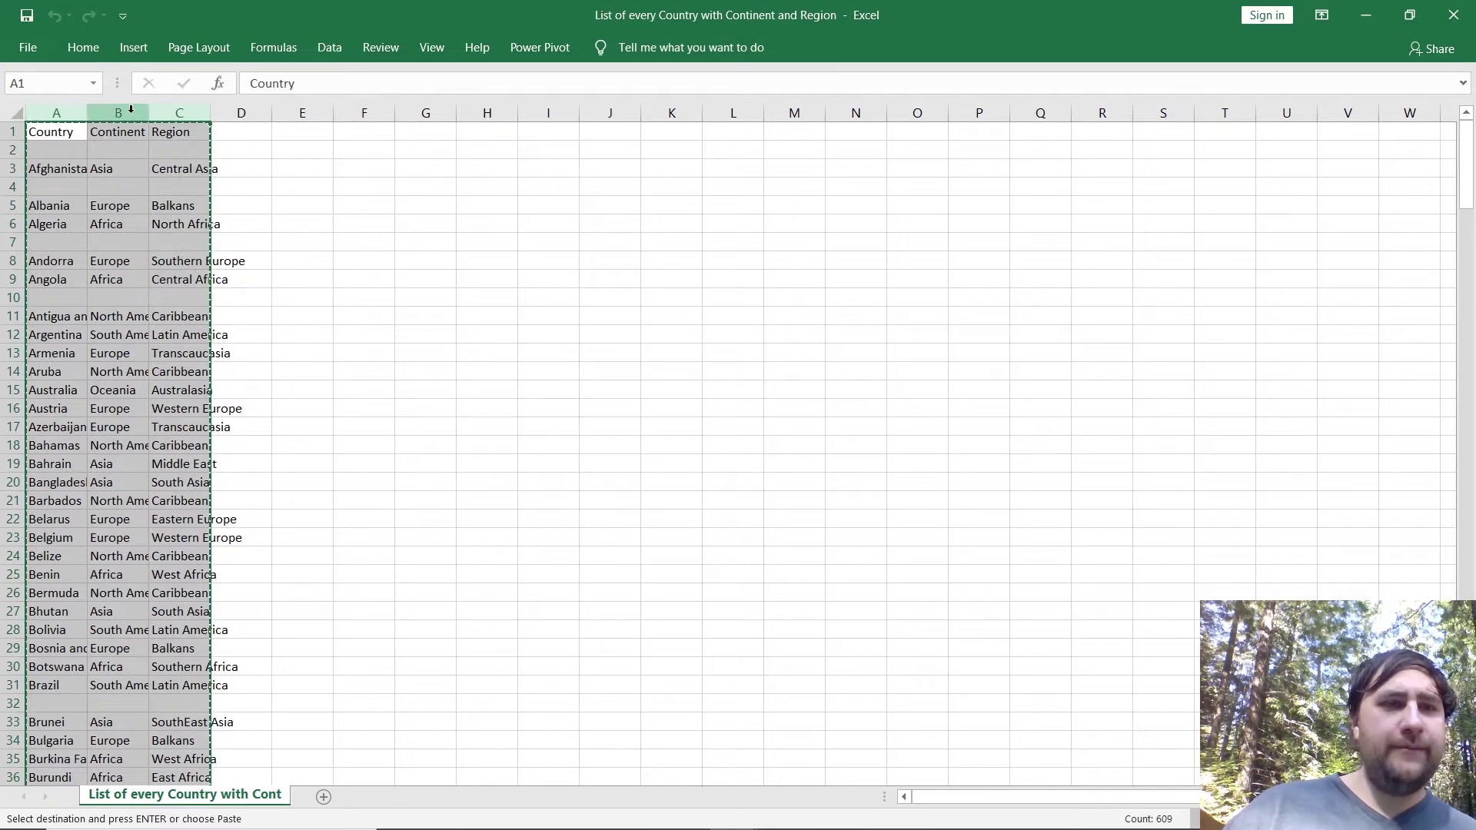
pyautogui.hotkey('alt', 'Tab')
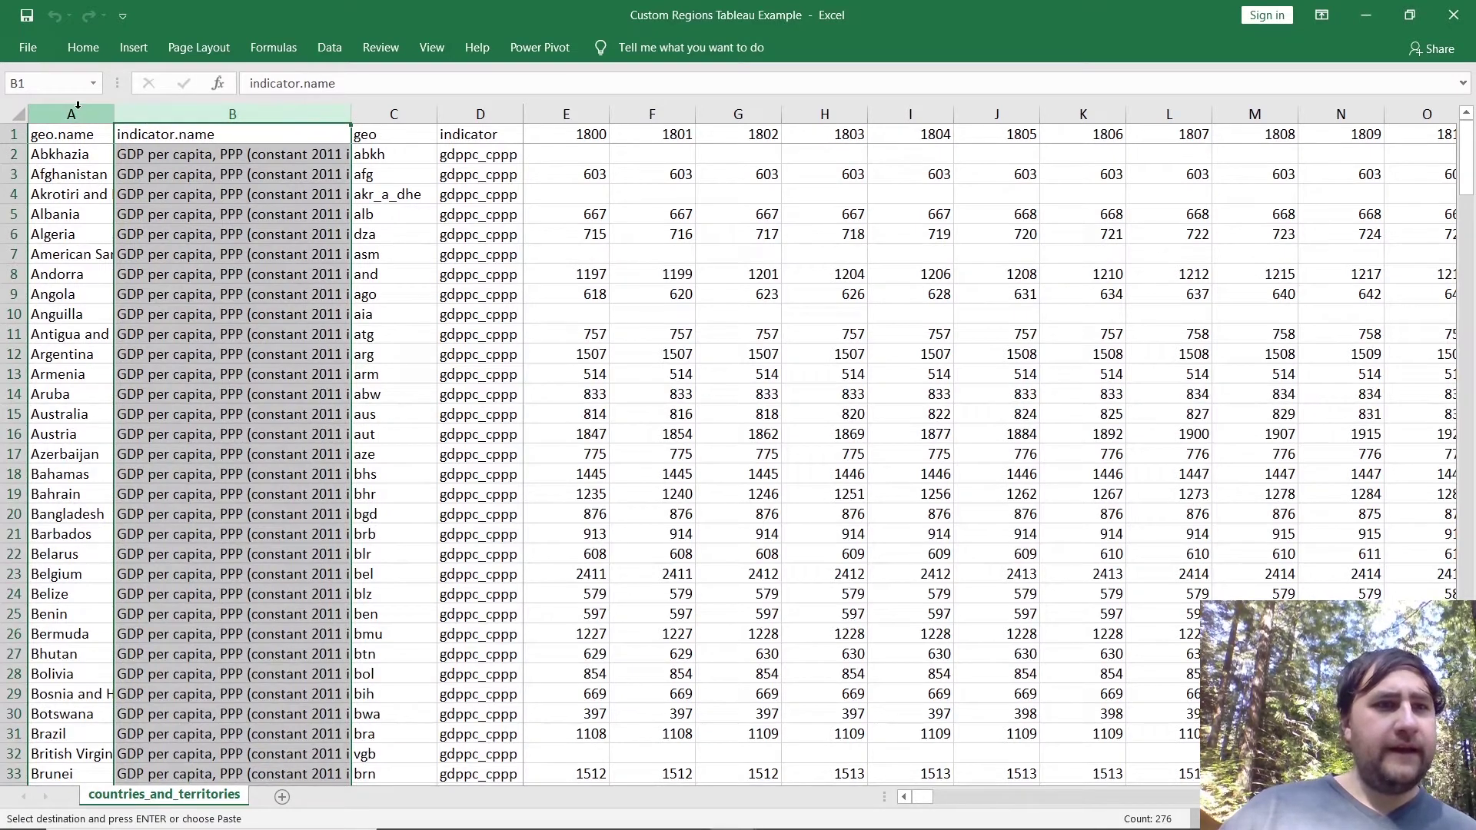
pyautogui.moveTo(78, 105); pyautogui.dragTo(478, 114)
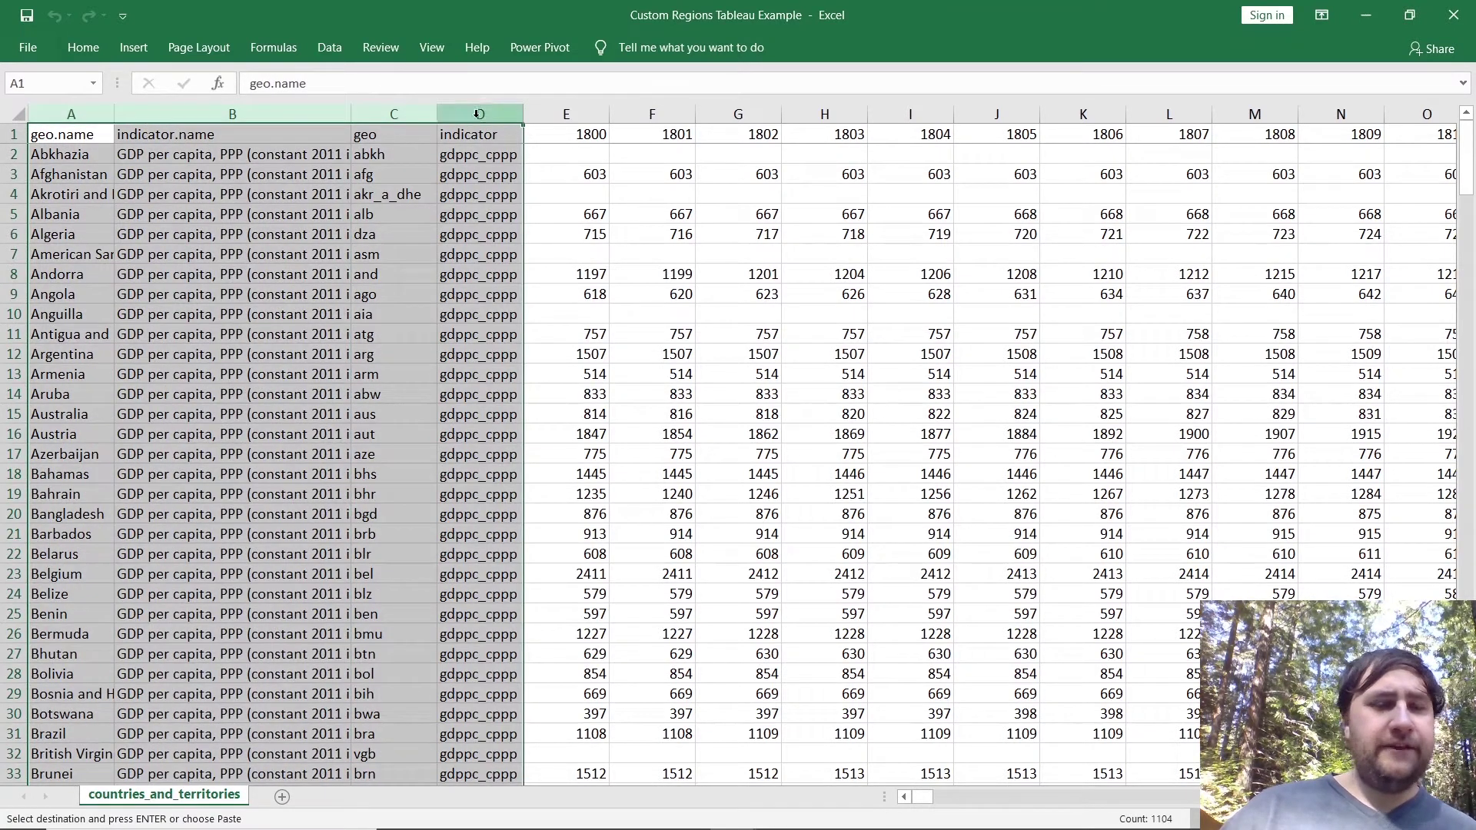
pyautogui.rightClick(74, 110)
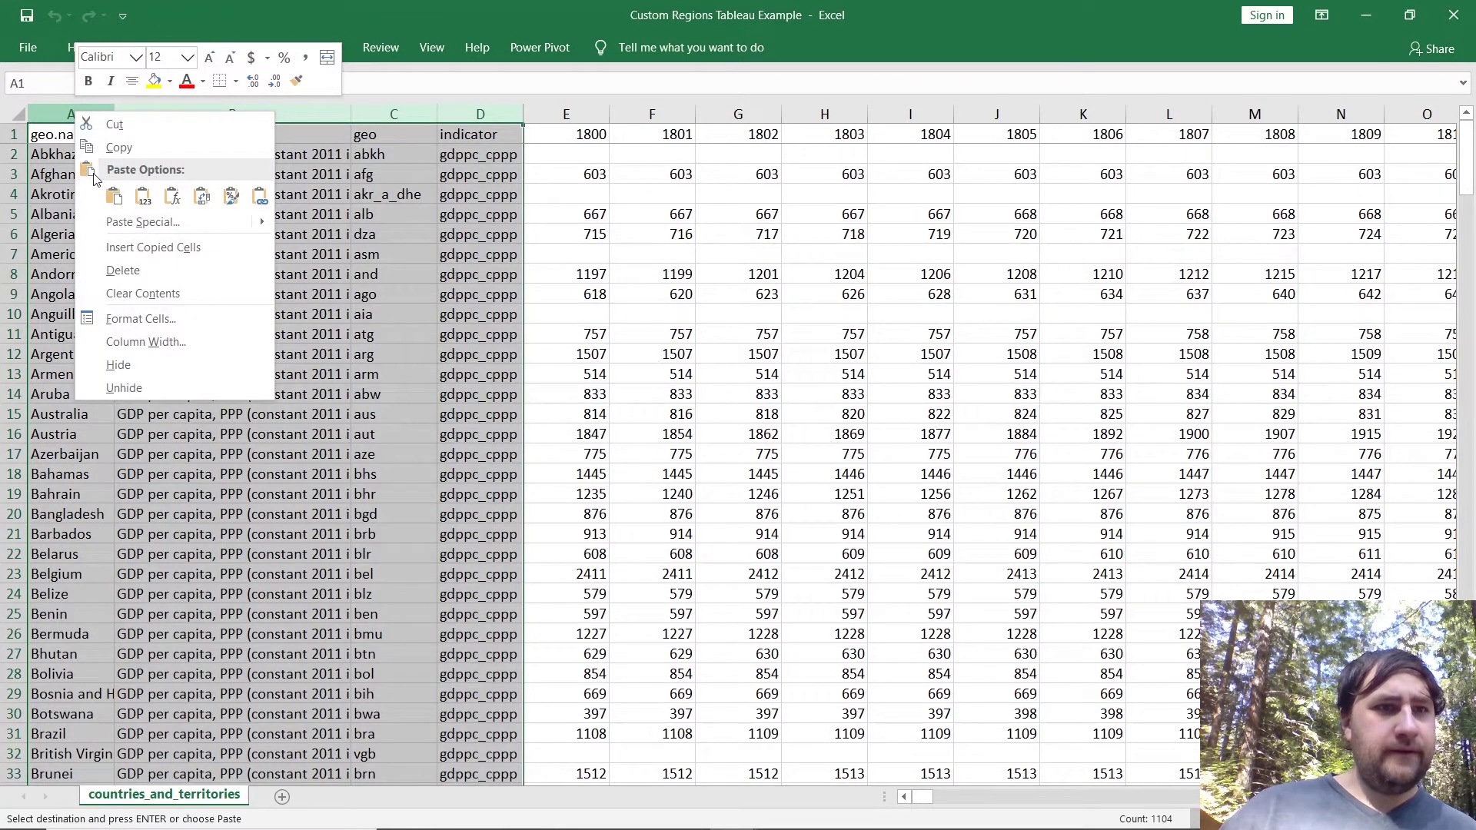
pyautogui.click(113, 196)
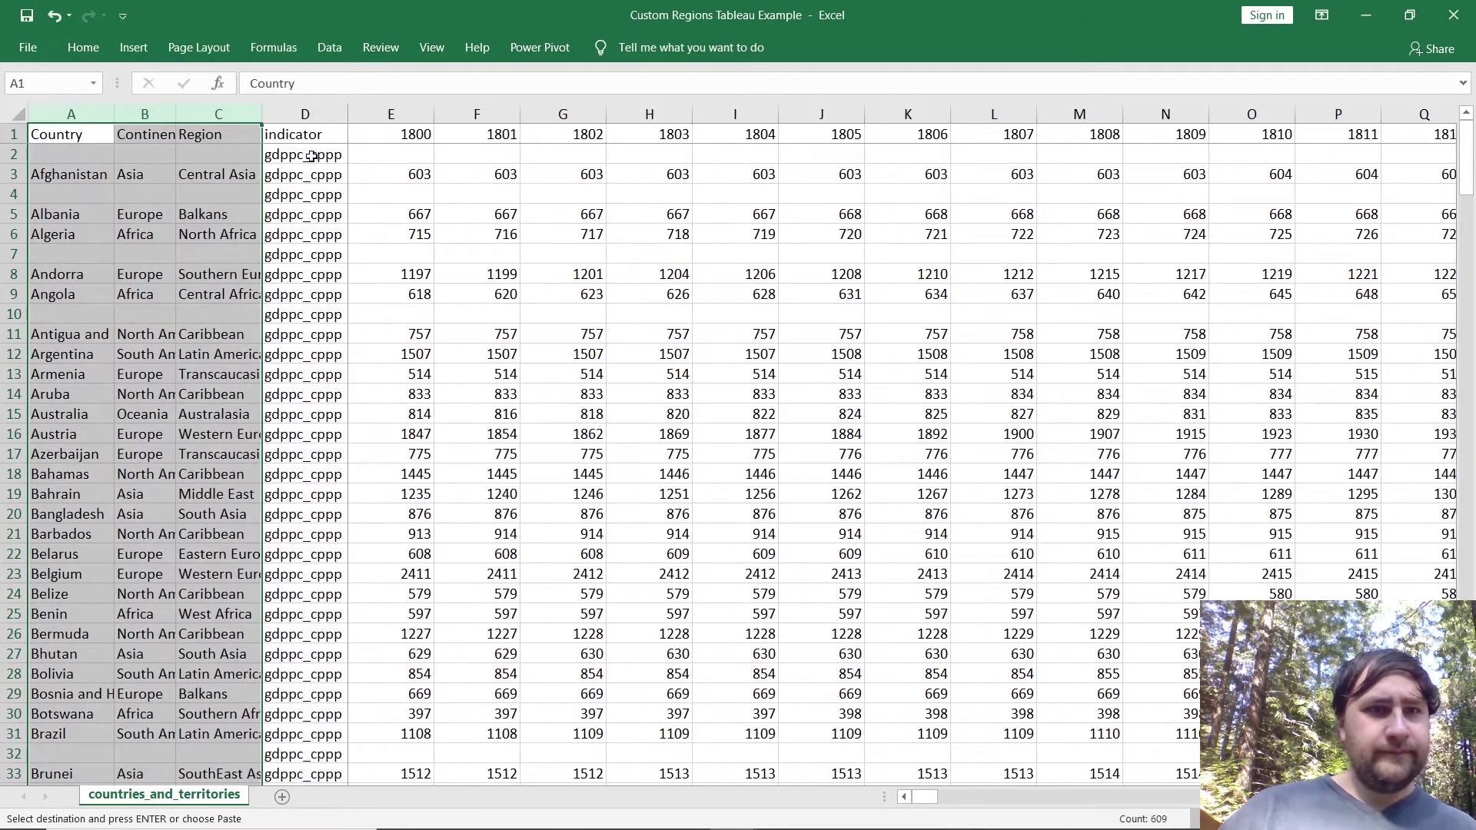
# Delete the indicator column D so the year columns start there.
pyautogui.click(311, 113)
pyautogui.rightClick(303, 125)
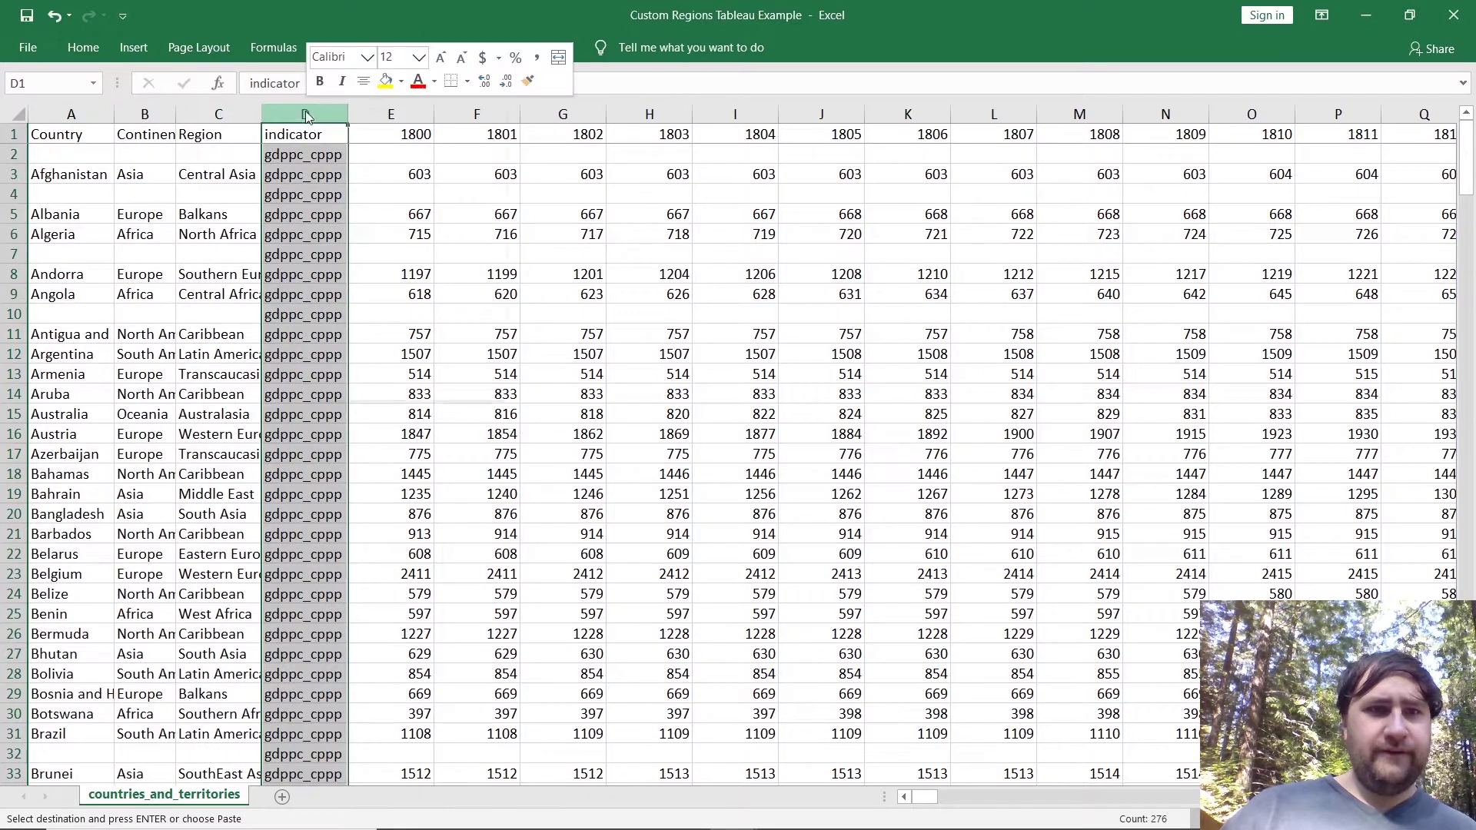
pyautogui.click(366, 275)
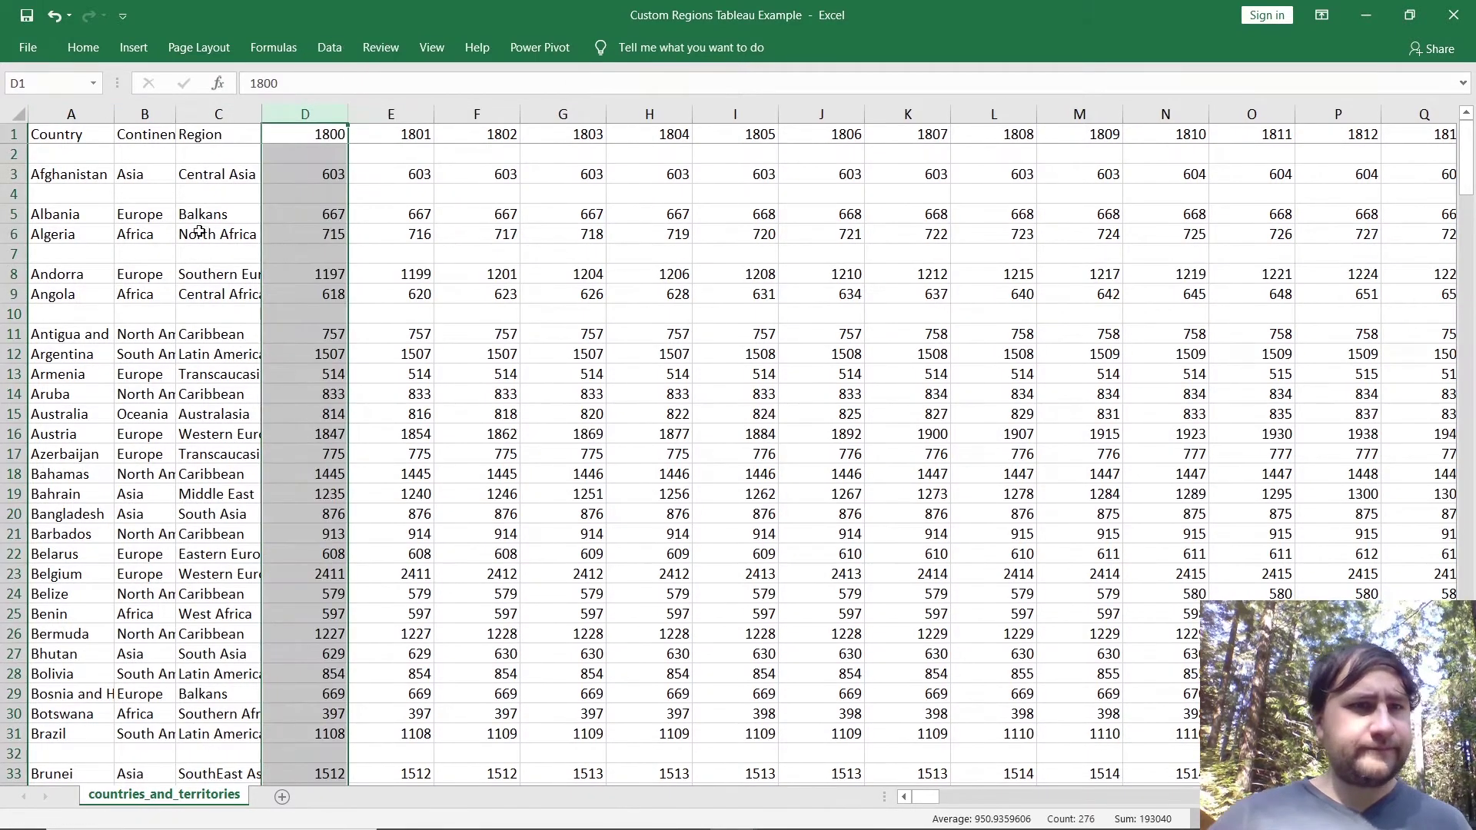
pyautogui.click(425, 217)
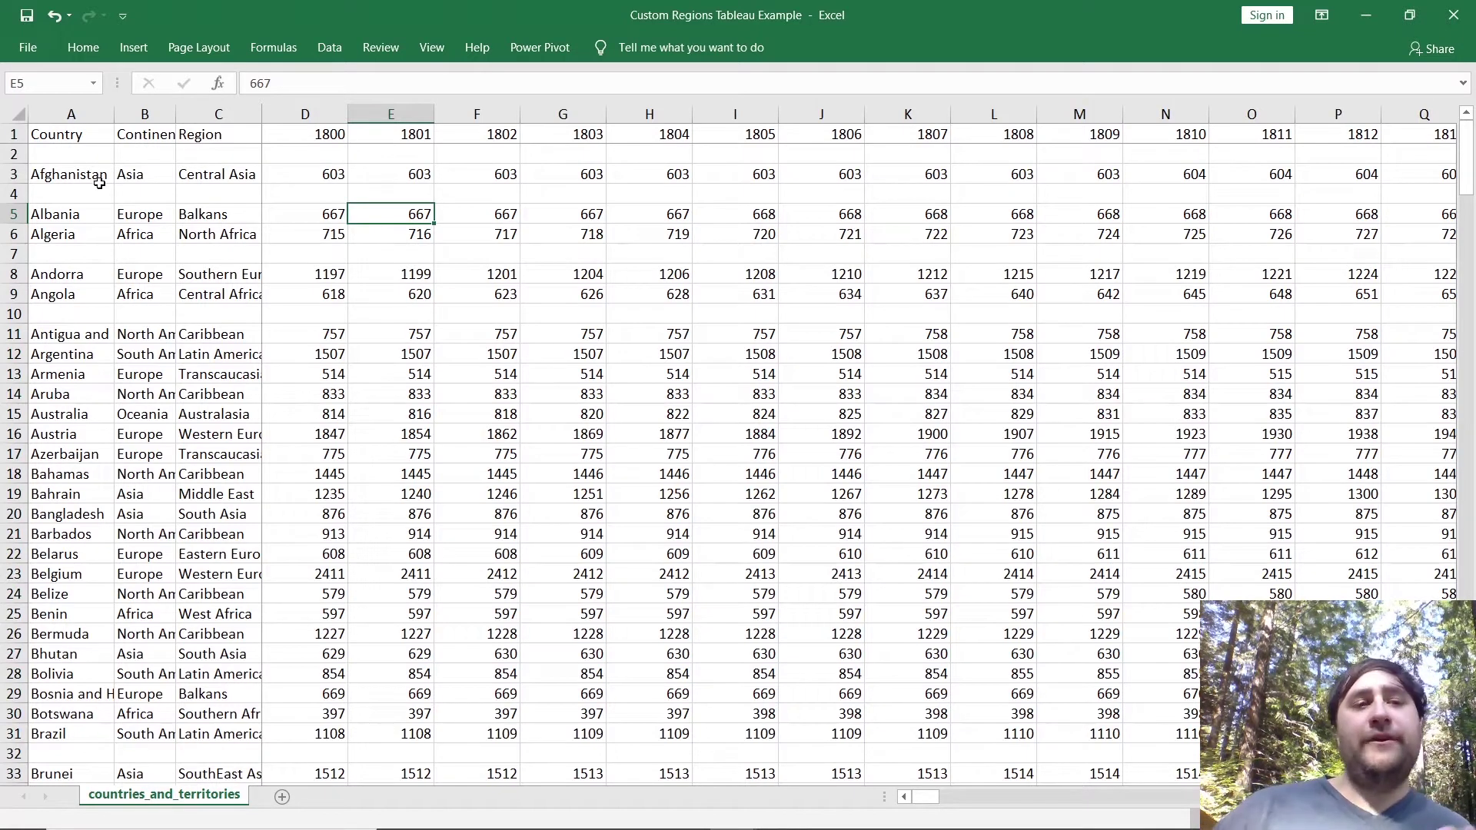
# Autofit the Continent column, check Afghanistan's and Albania's values, then close both Excel workbooks.
pyautogui.doubleClick(181, 116)
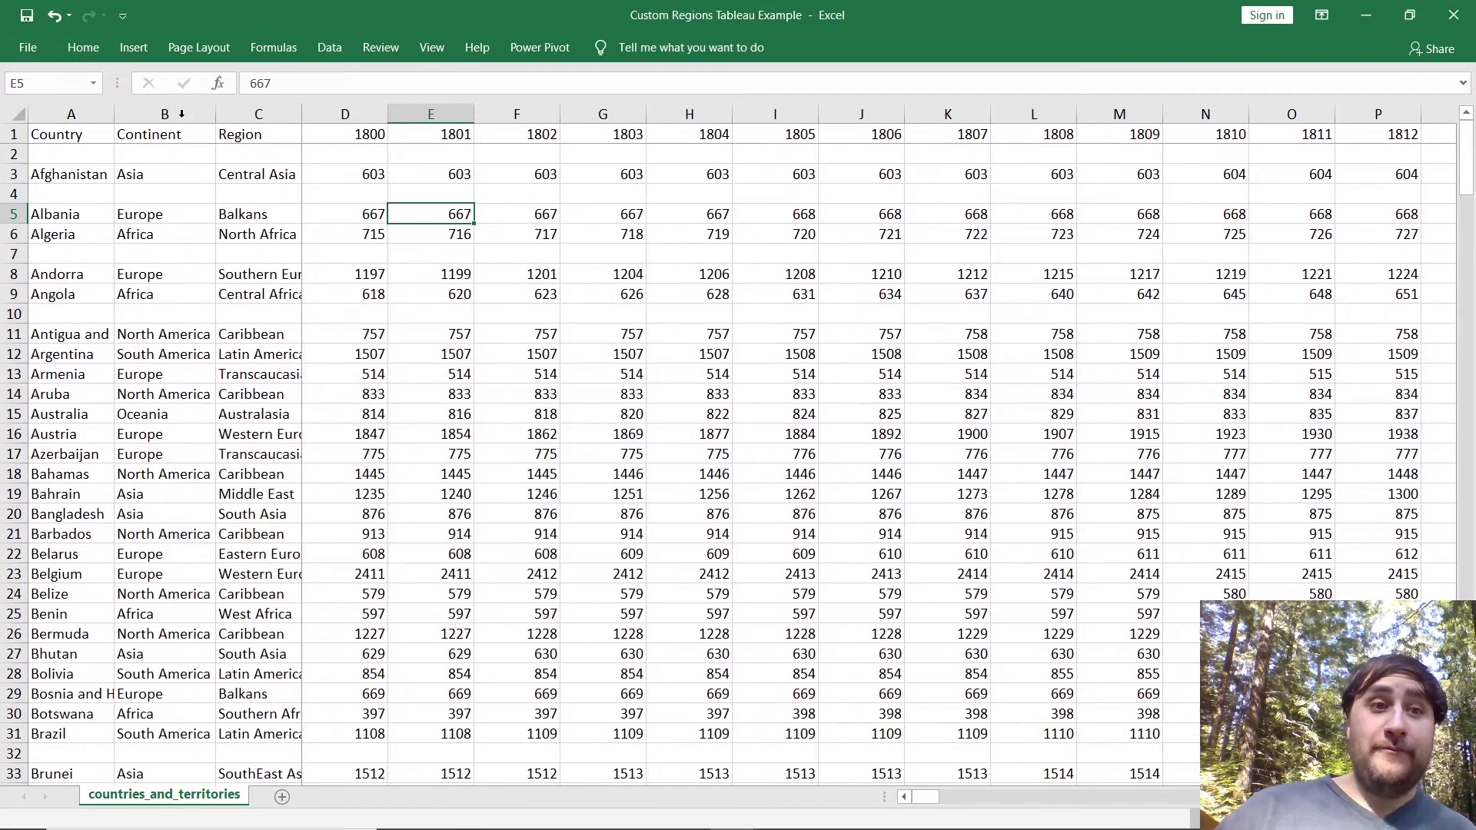
pyautogui.click(155, 177)
pyautogui.click(263, 185)
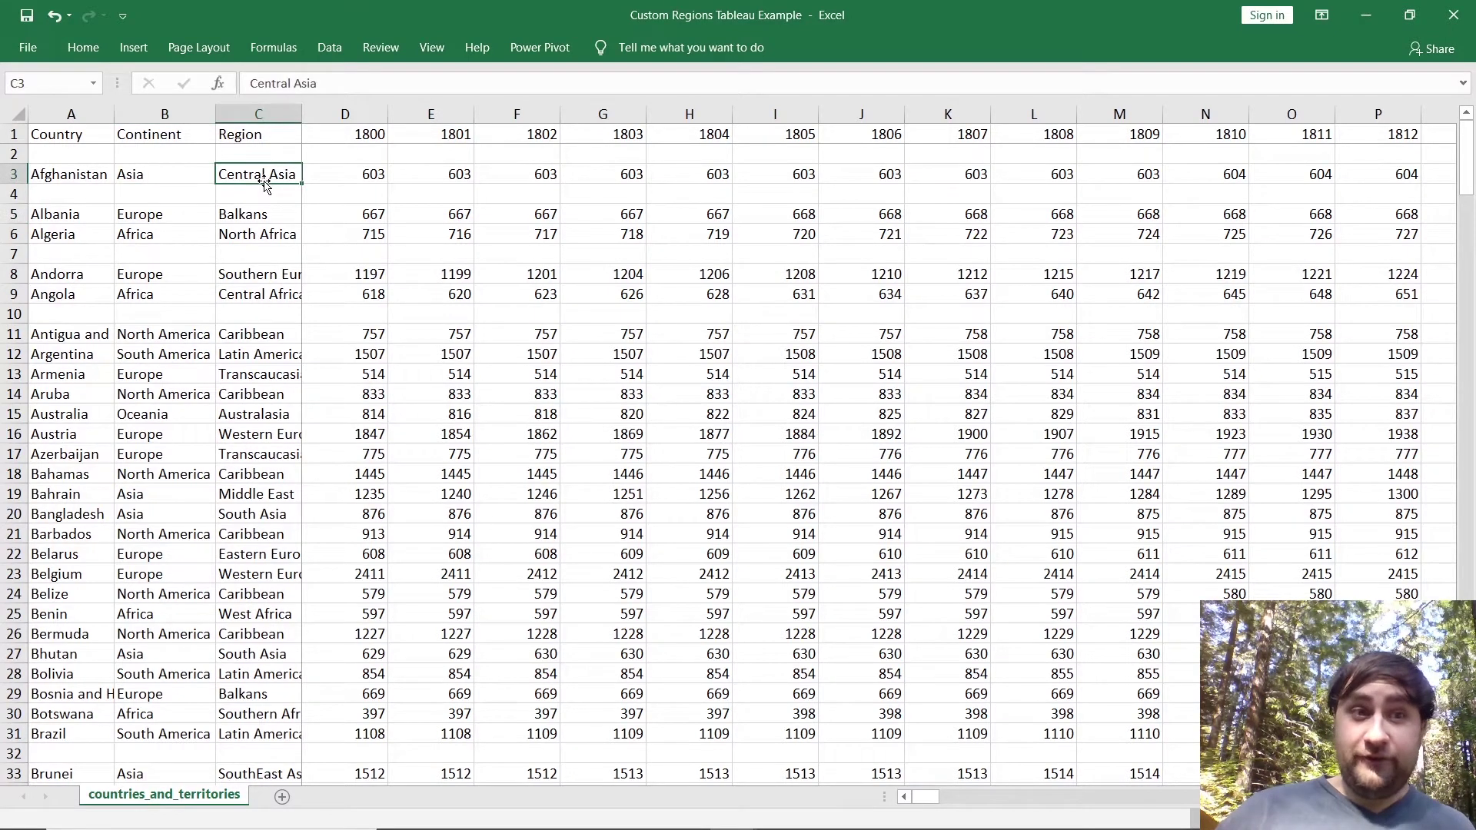
pyautogui.click(187, 218)
pyautogui.click(249, 214)
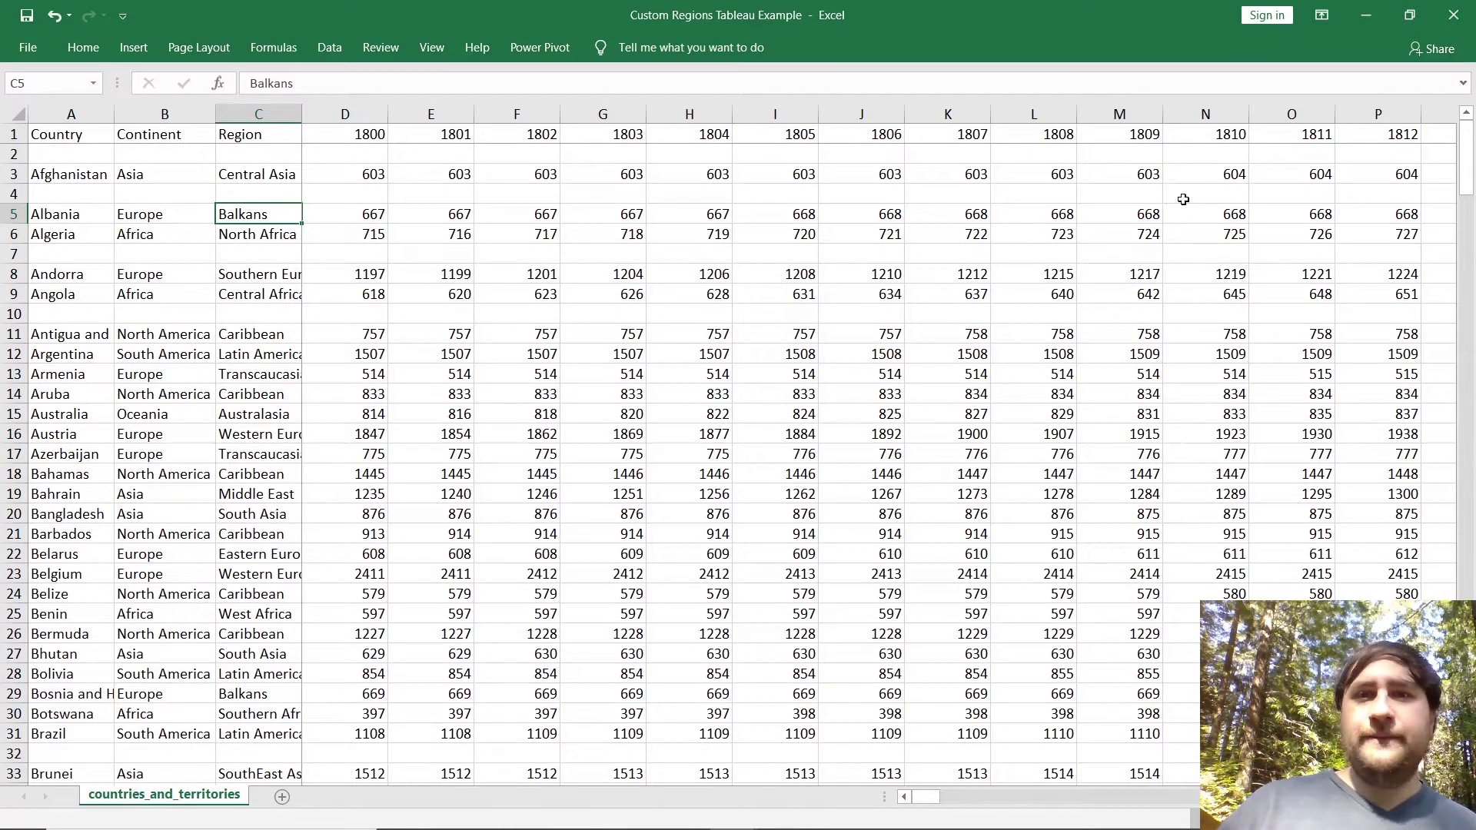
pyautogui.click(1469, 19)
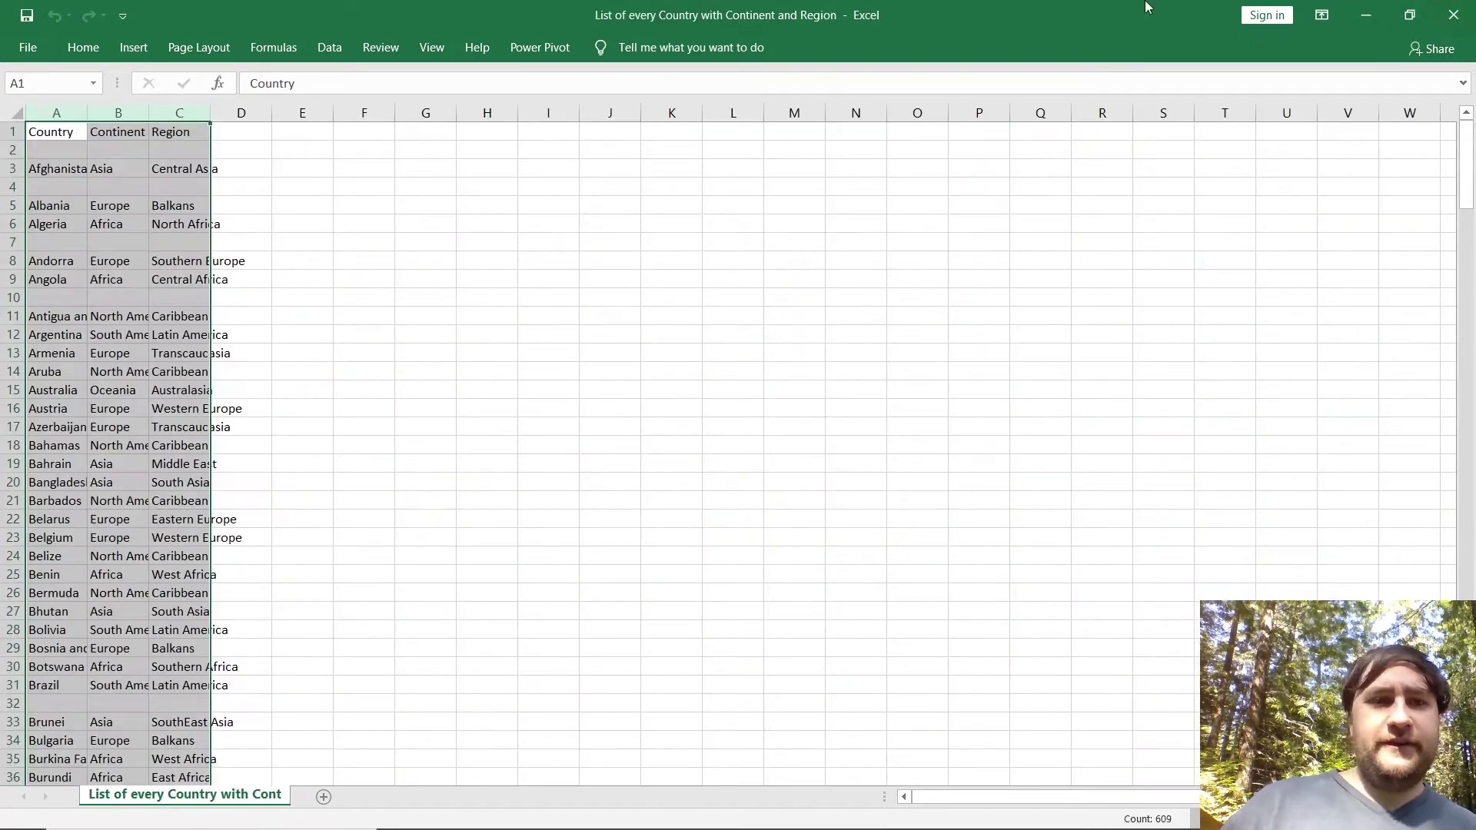
pyautogui.click(1471, 21)
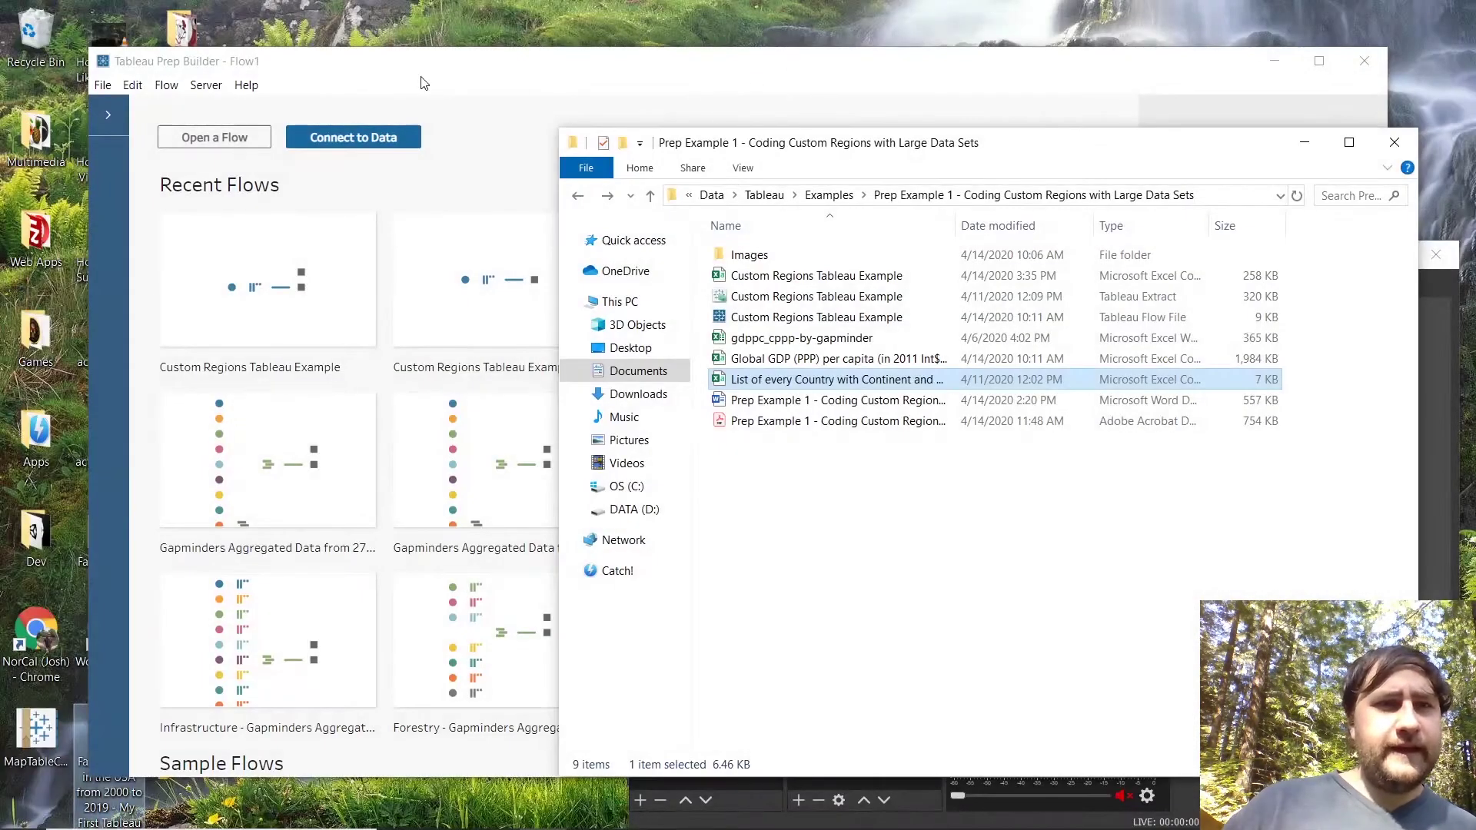
# Drag the Custom Regions Tableau Example CSV into Tableau Prep as input, using its first line as headers.
pyautogui.click(542, 76)
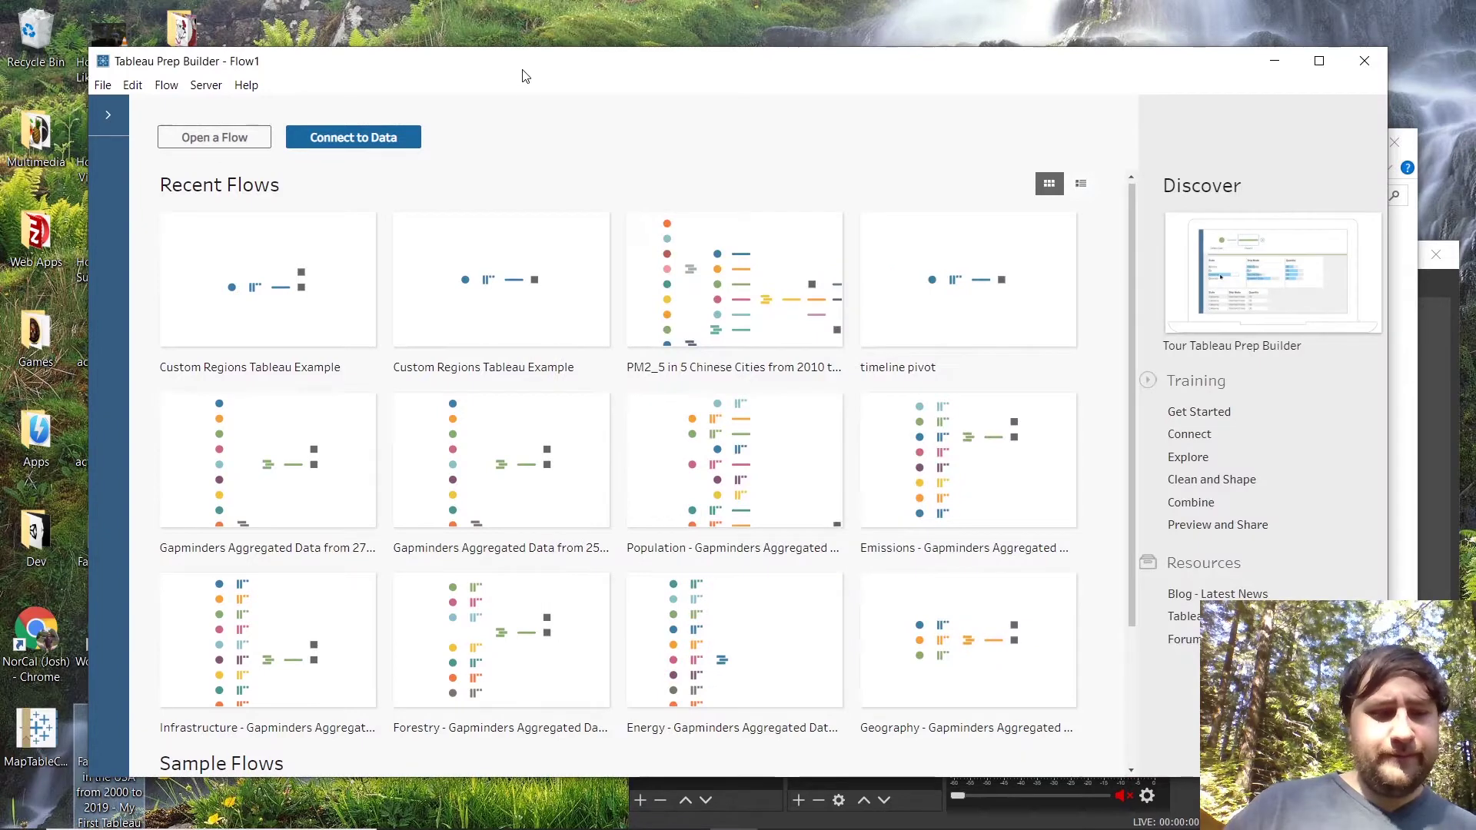
pyautogui.hotkey('alt', 'Tab')
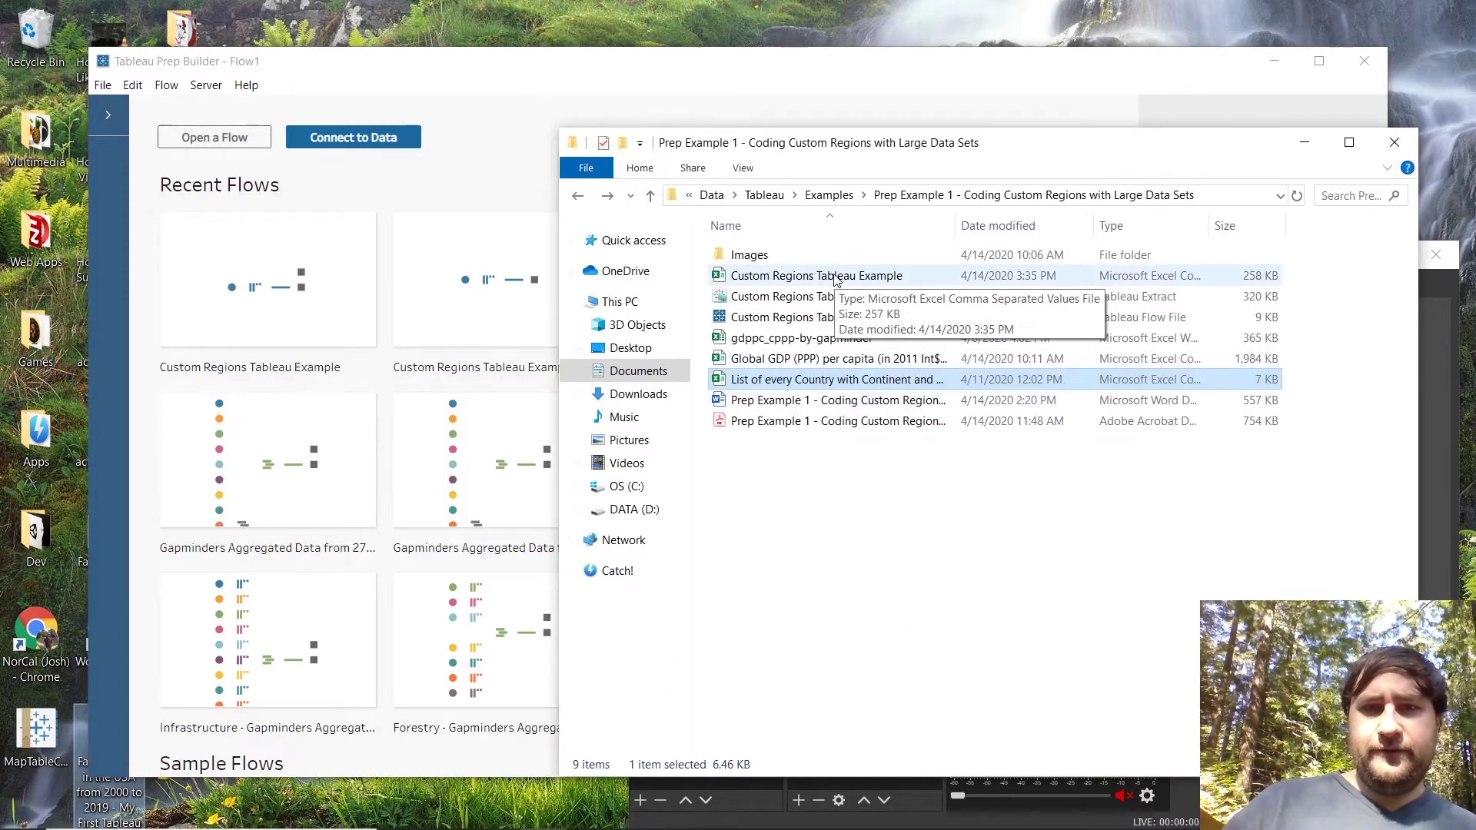
pyautogui.click(886, 278)
pyautogui.moveTo(537, 200); pyautogui.dragTo(519, 173)
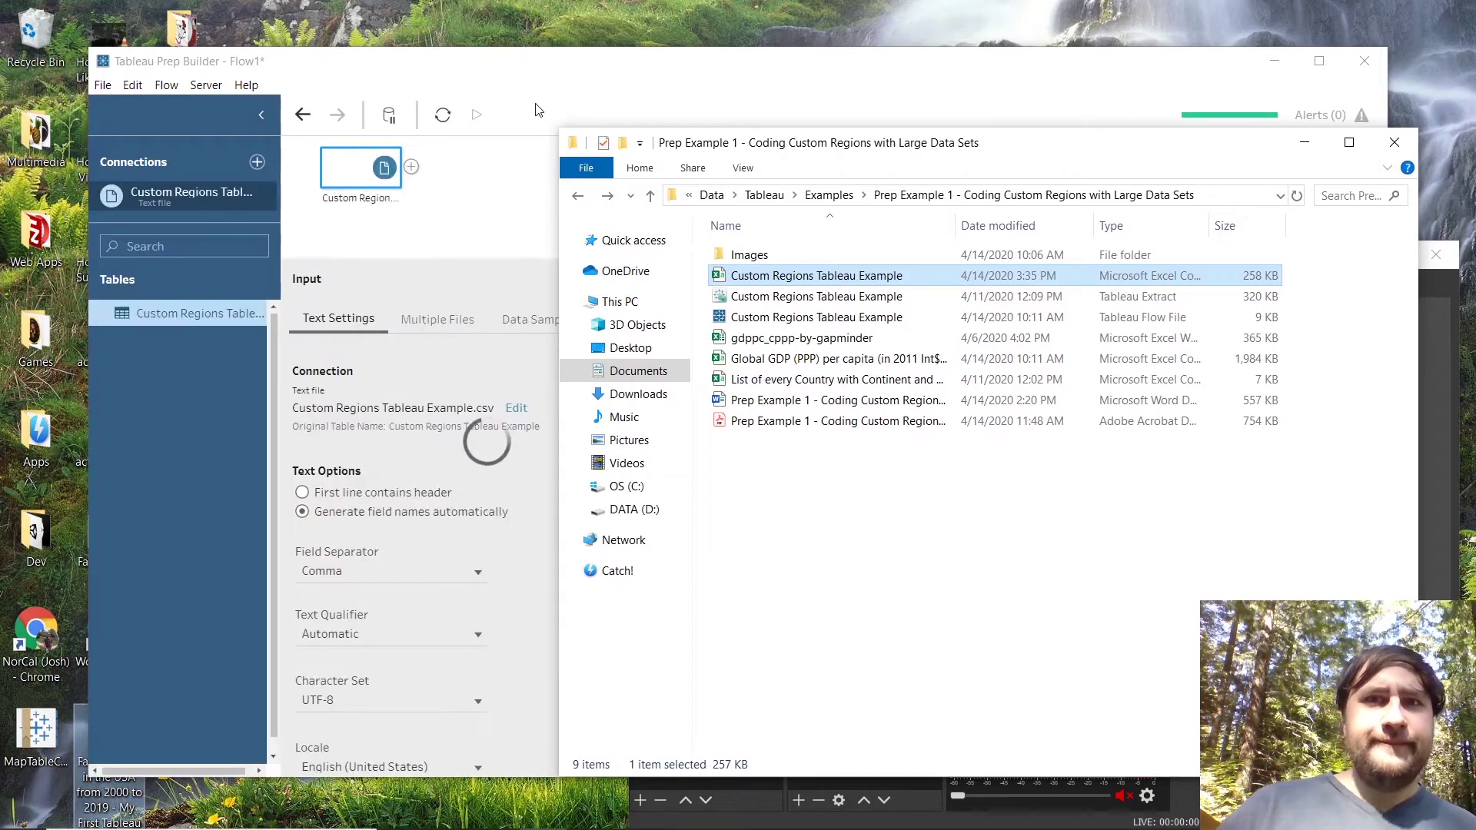
pyautogui.click(553, 107)
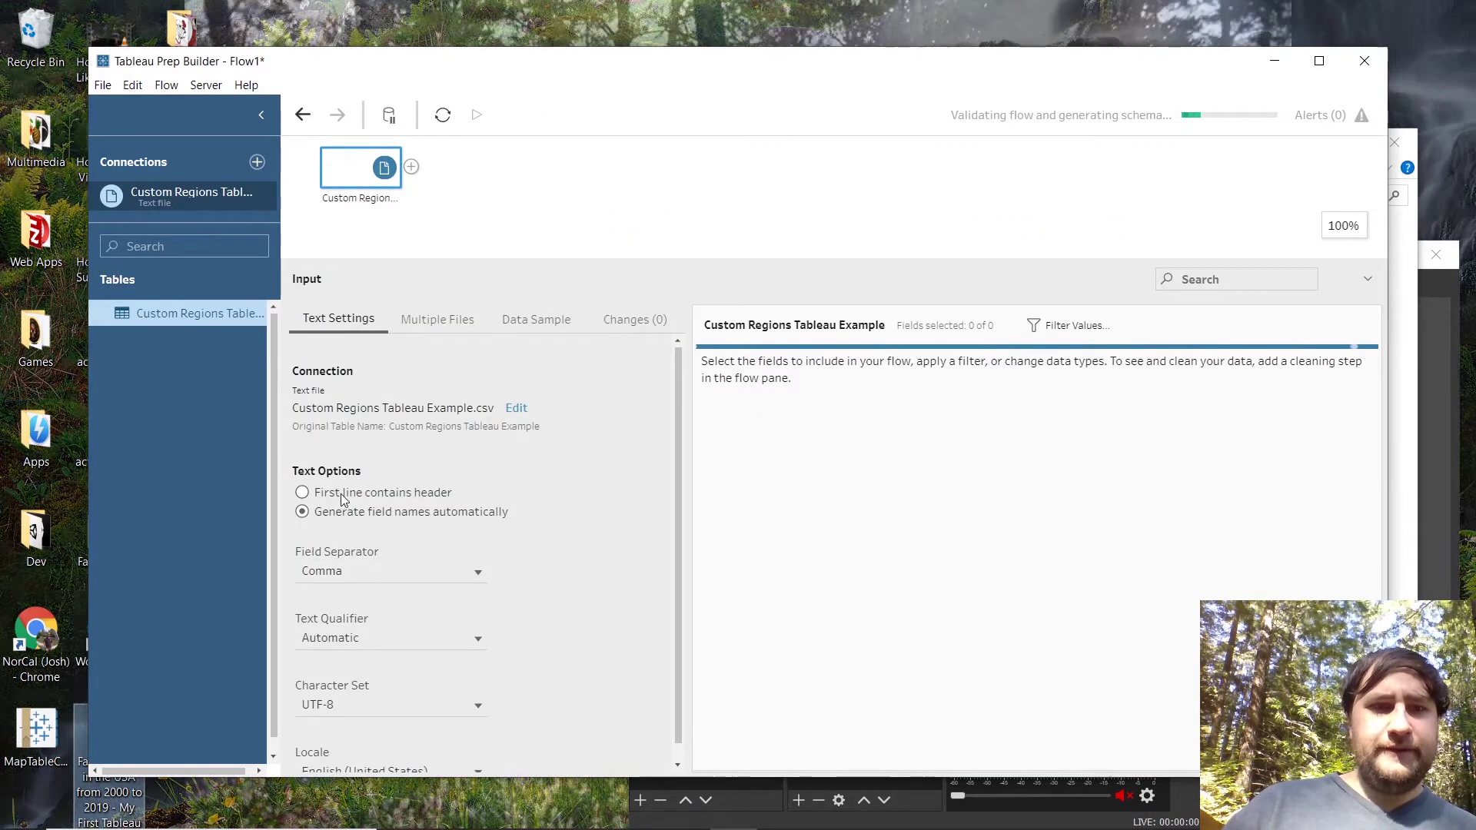
pyautogui.click(303, 493)
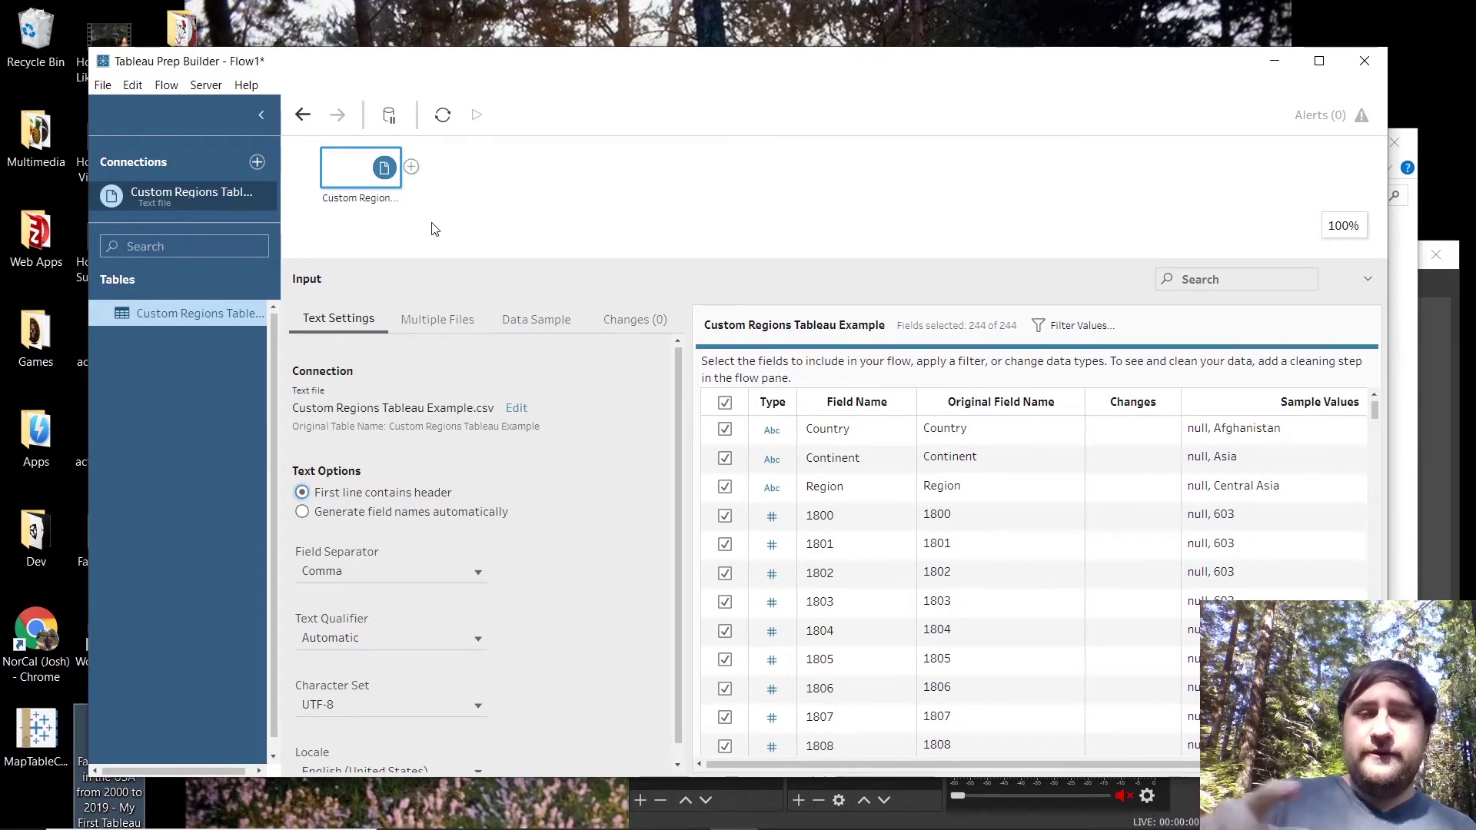
pyautogui.click(412, 169)
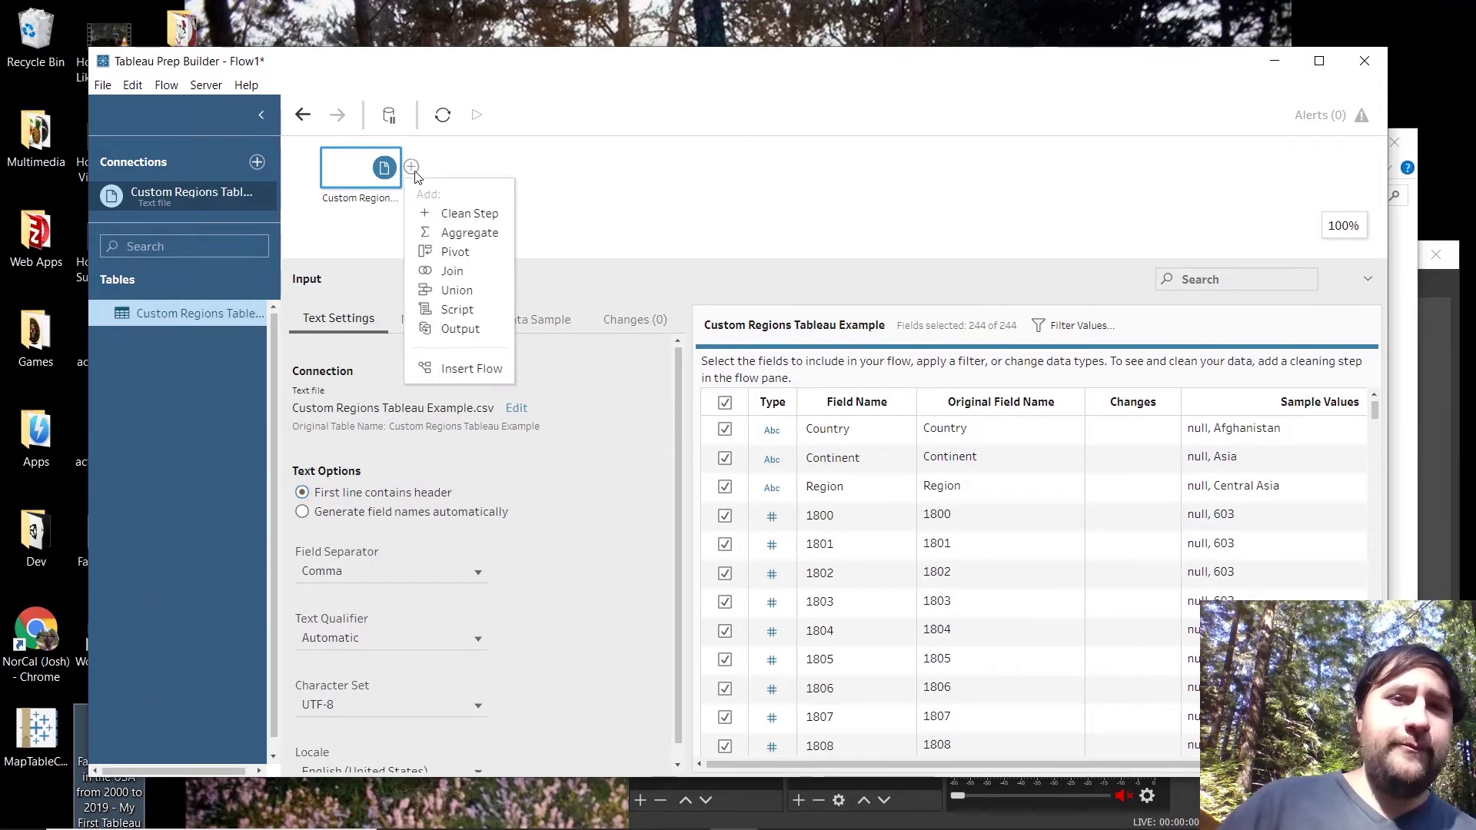
# Add a Pivot step and pivot the year fields 1800 through 2040 into rows.
pyautogui.click(479, 264)
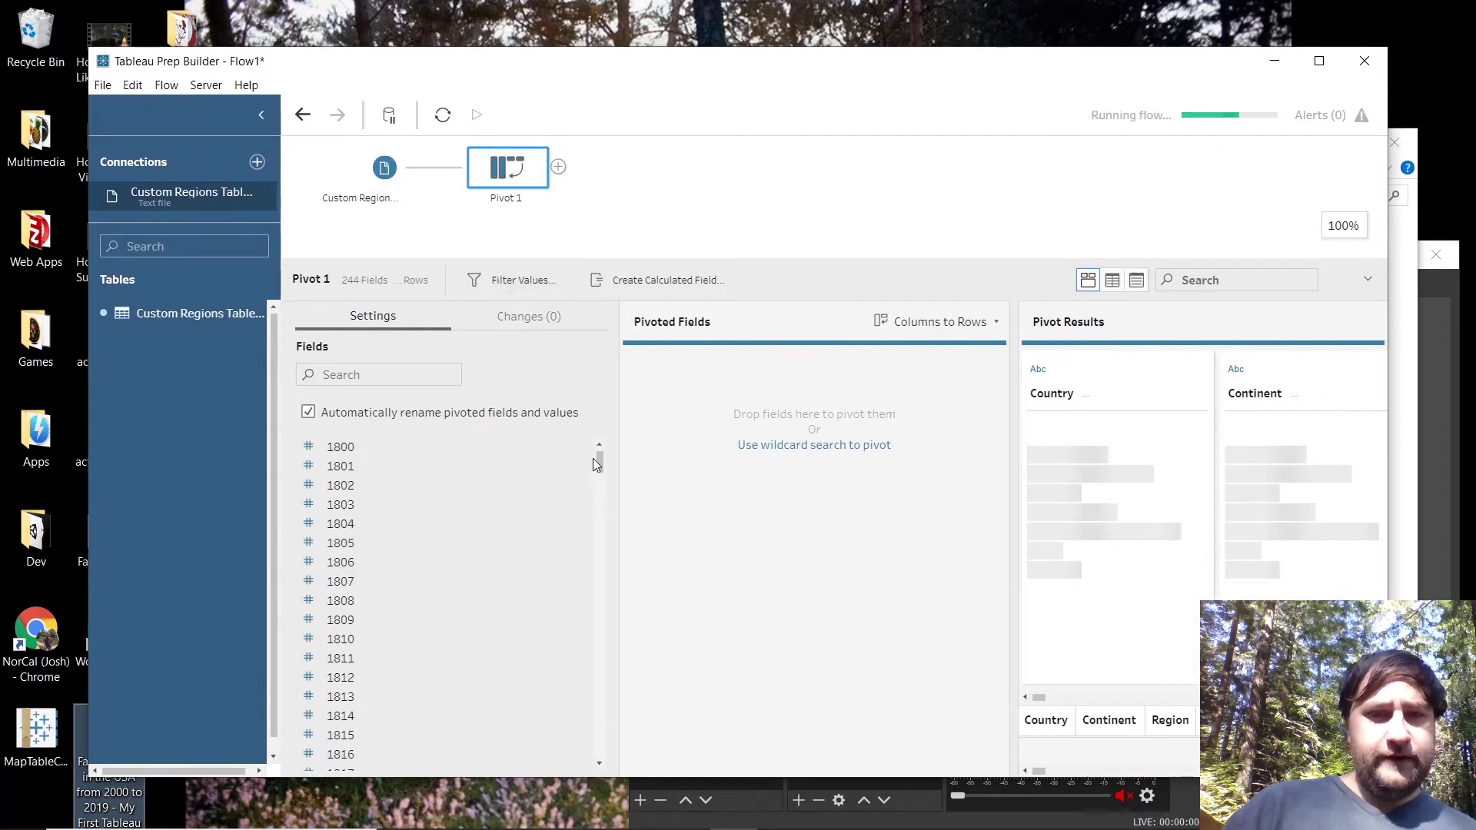
pyautogui.click(435, 443)
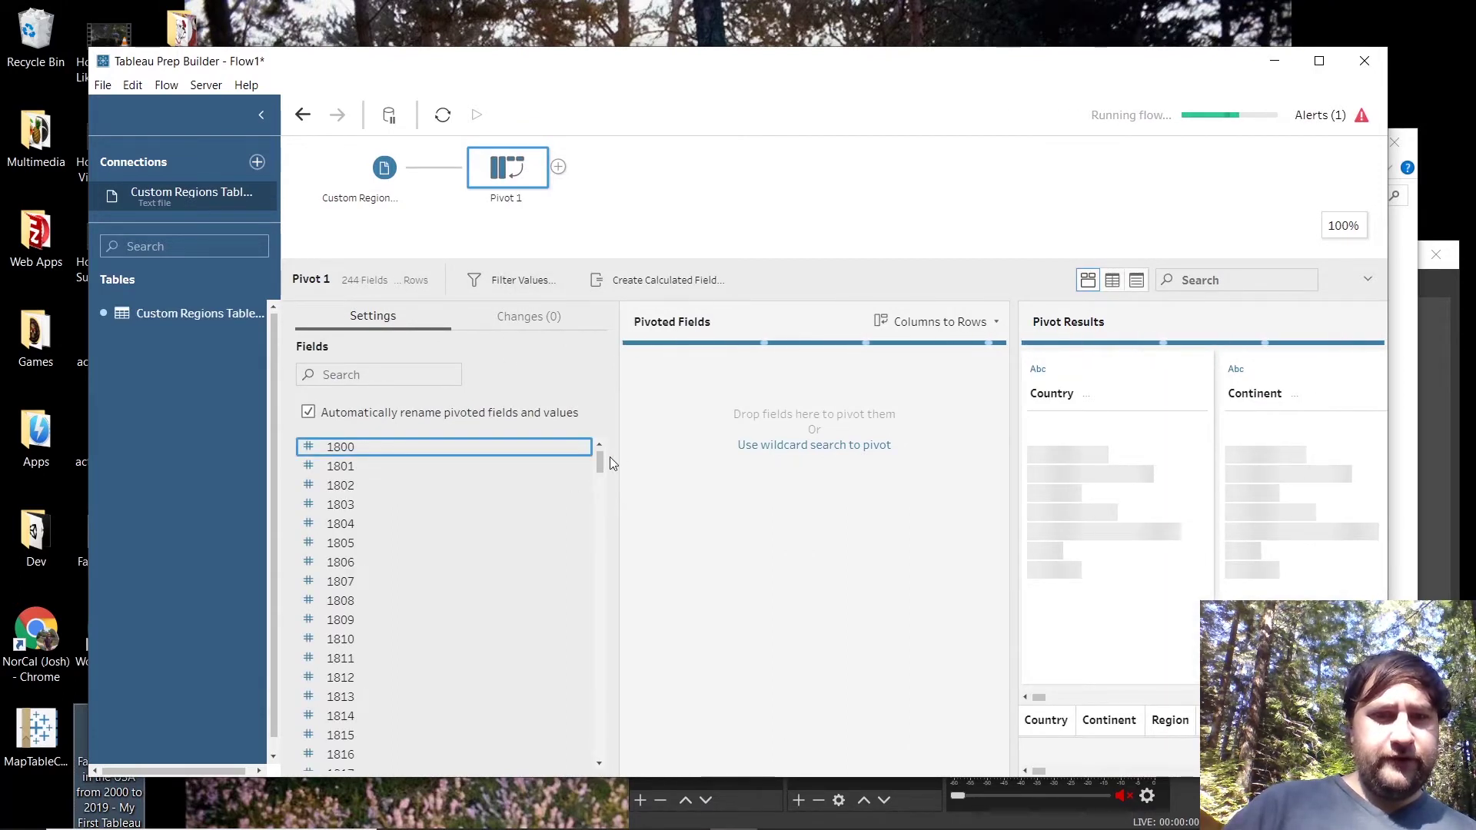
pyautogui.moveTo(600, 464); pyautogui.dragTo(596, 800)
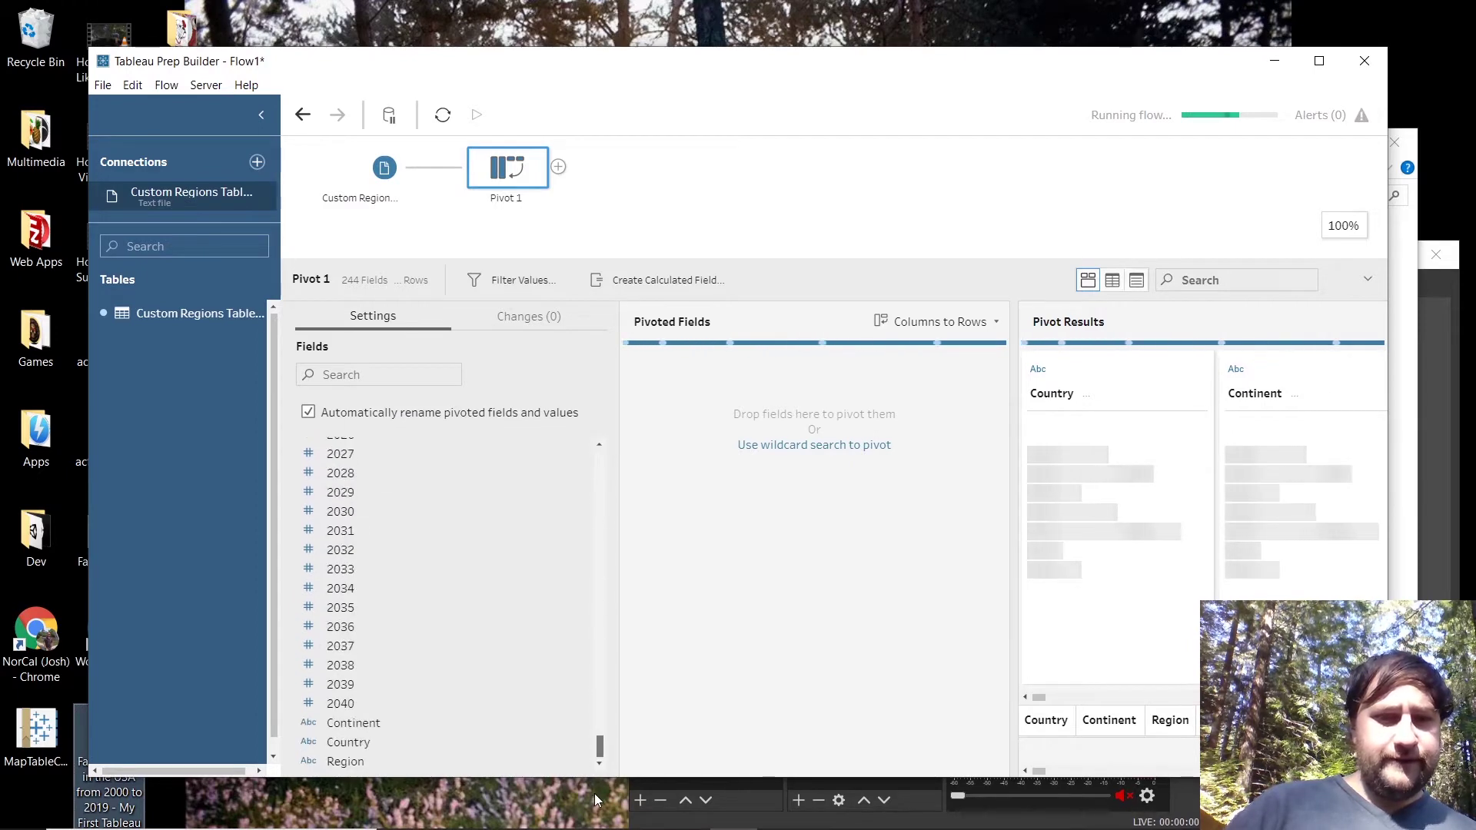
pyautogui.keyDown('shift'); pyautogui.click(376, 705); pyautogui.keyUp('shift')
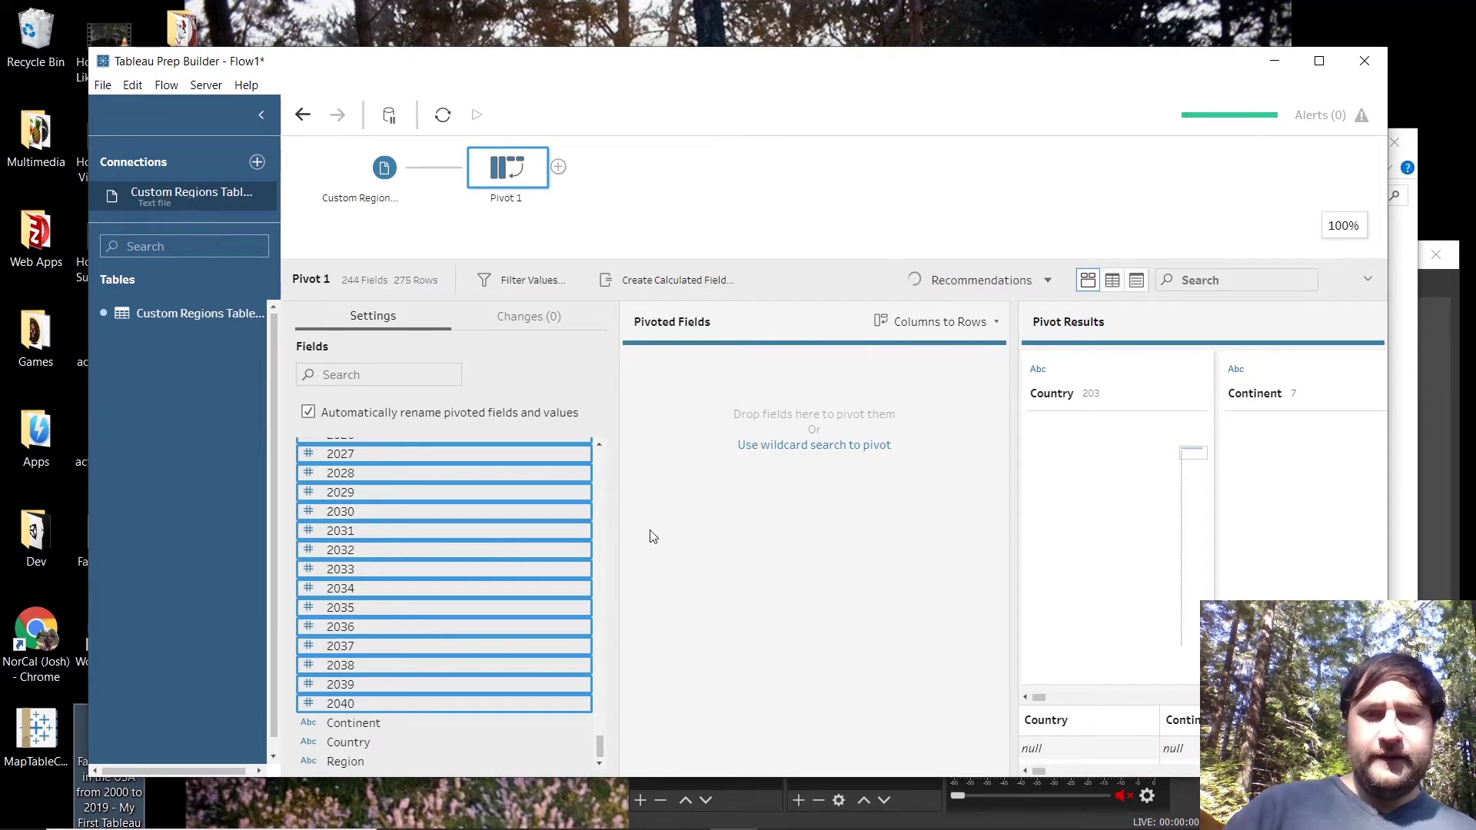
pyautogui.moveTo(653, 536); pyautogui.dragTo(730, 516)
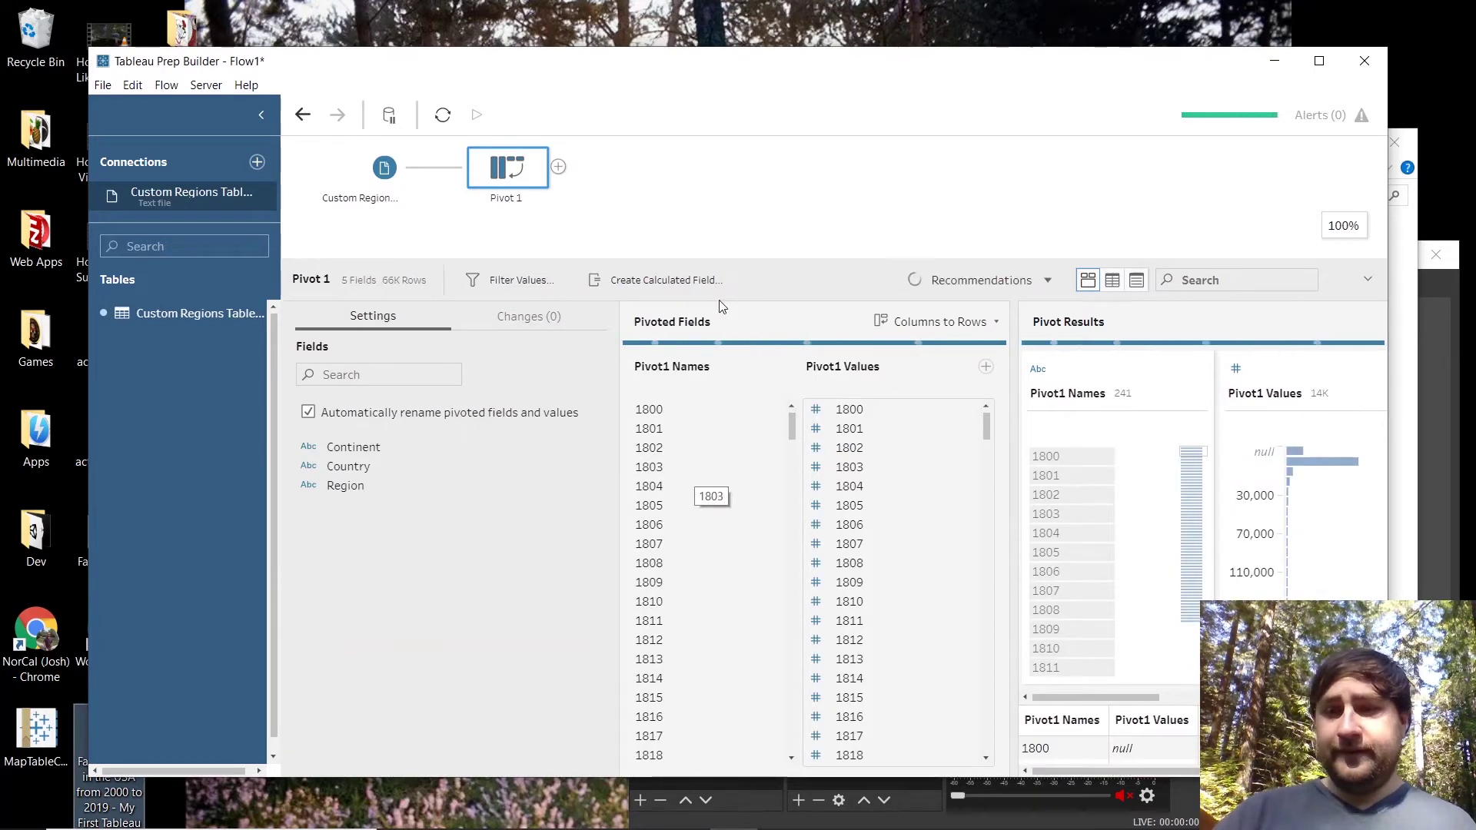
# Add a Clean step renaming Pivot1 Names to Year and Pivot1 Values to GDP (PPP) per capita ($).
pyautogui.click(559, 166)
pyautogui.click(624, 212)
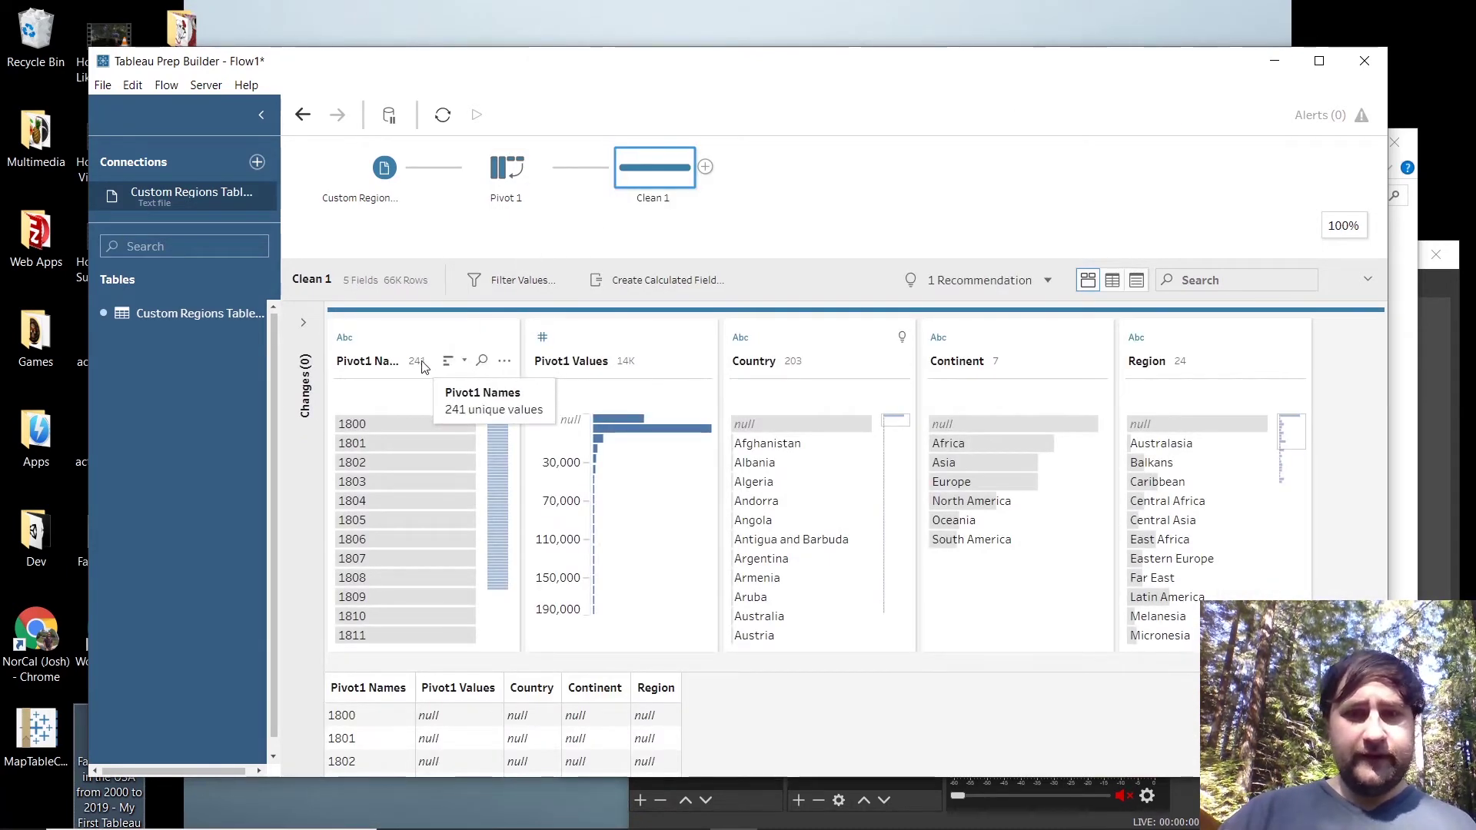
pyautogui.click(374, 365)
pyautogui.doubleClick(372, 366)
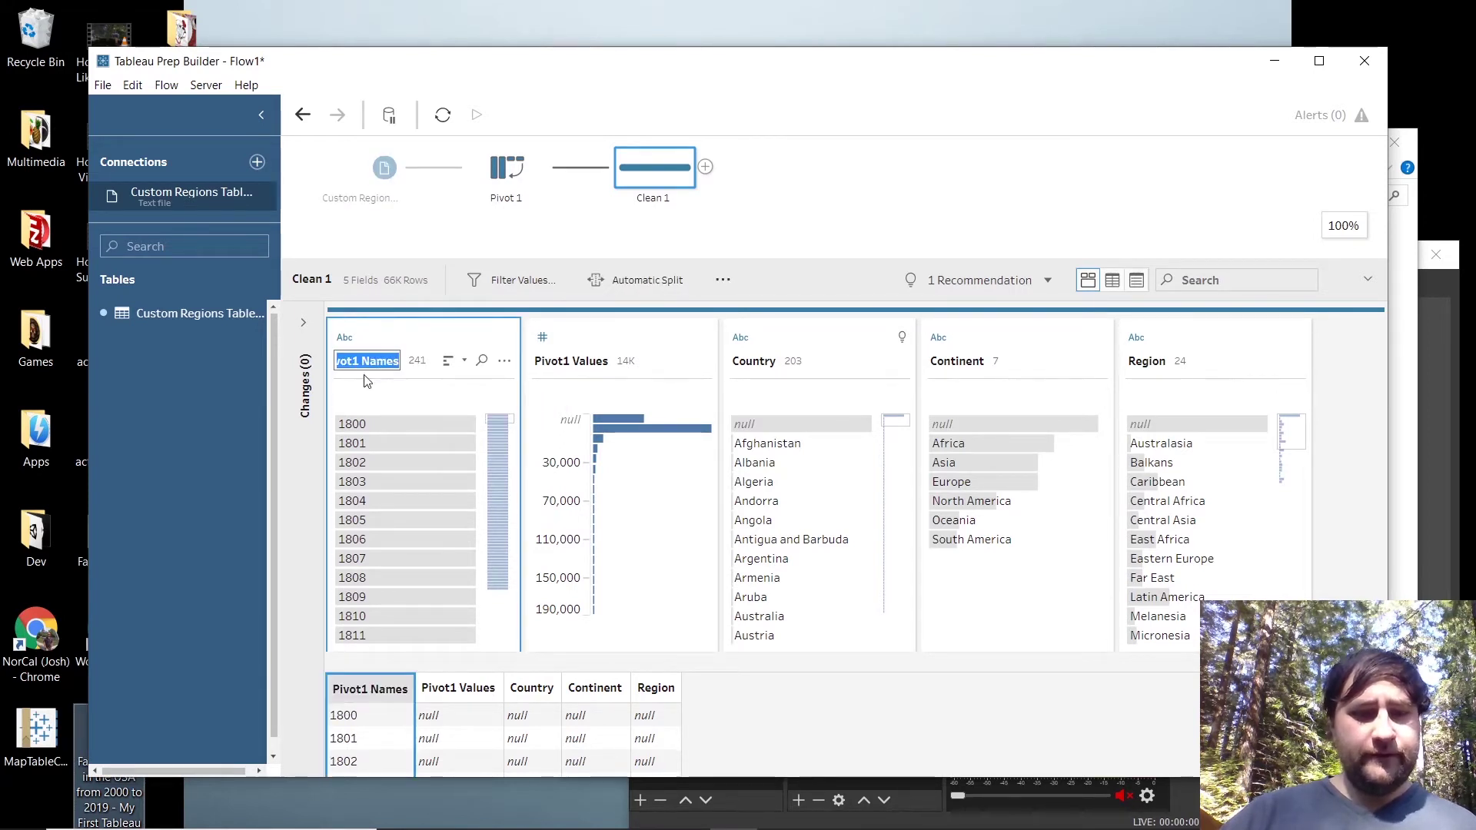
pyautogui.write('Year')
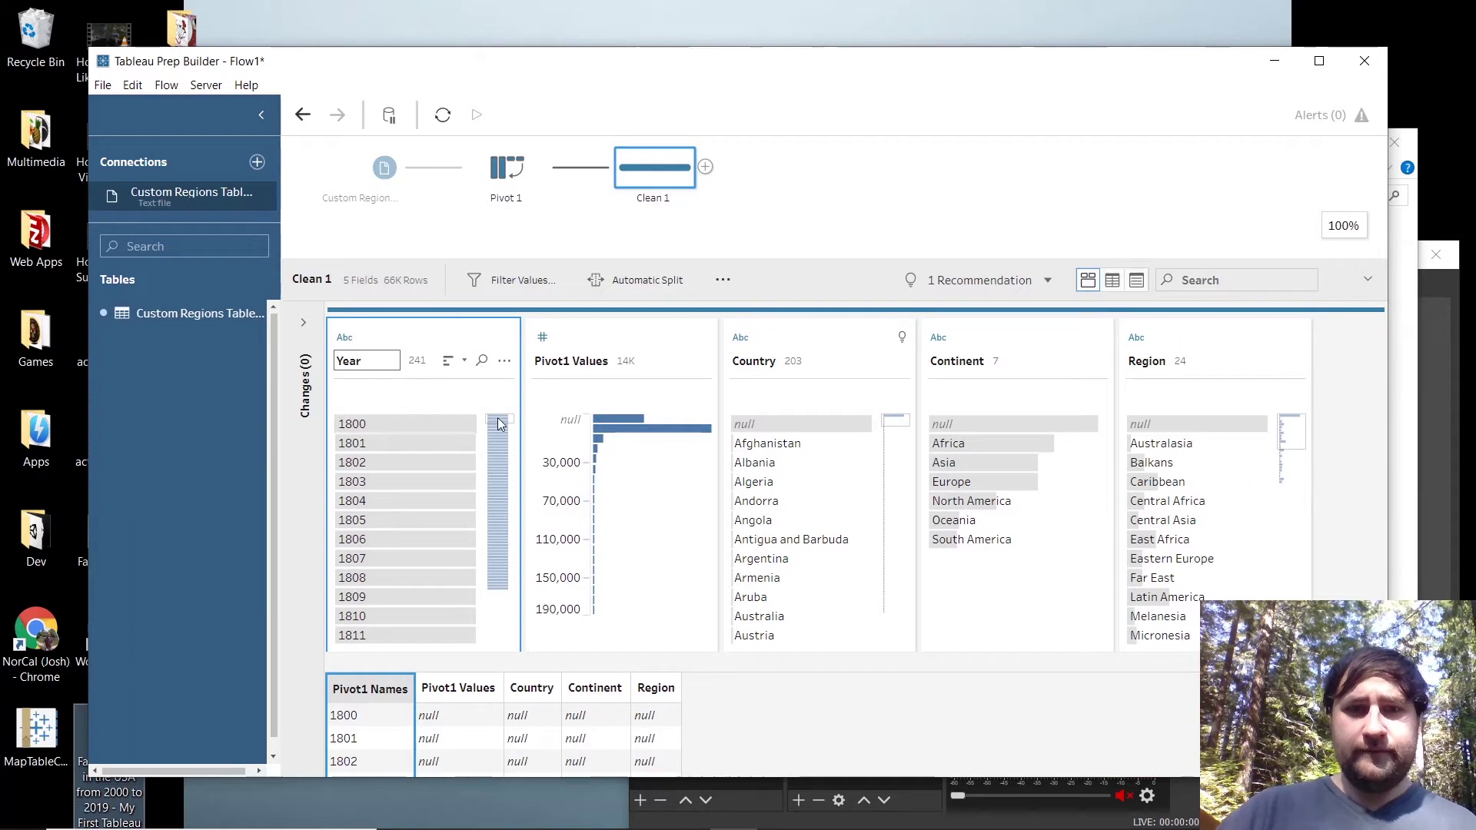
pyautogui.click(578, 373)
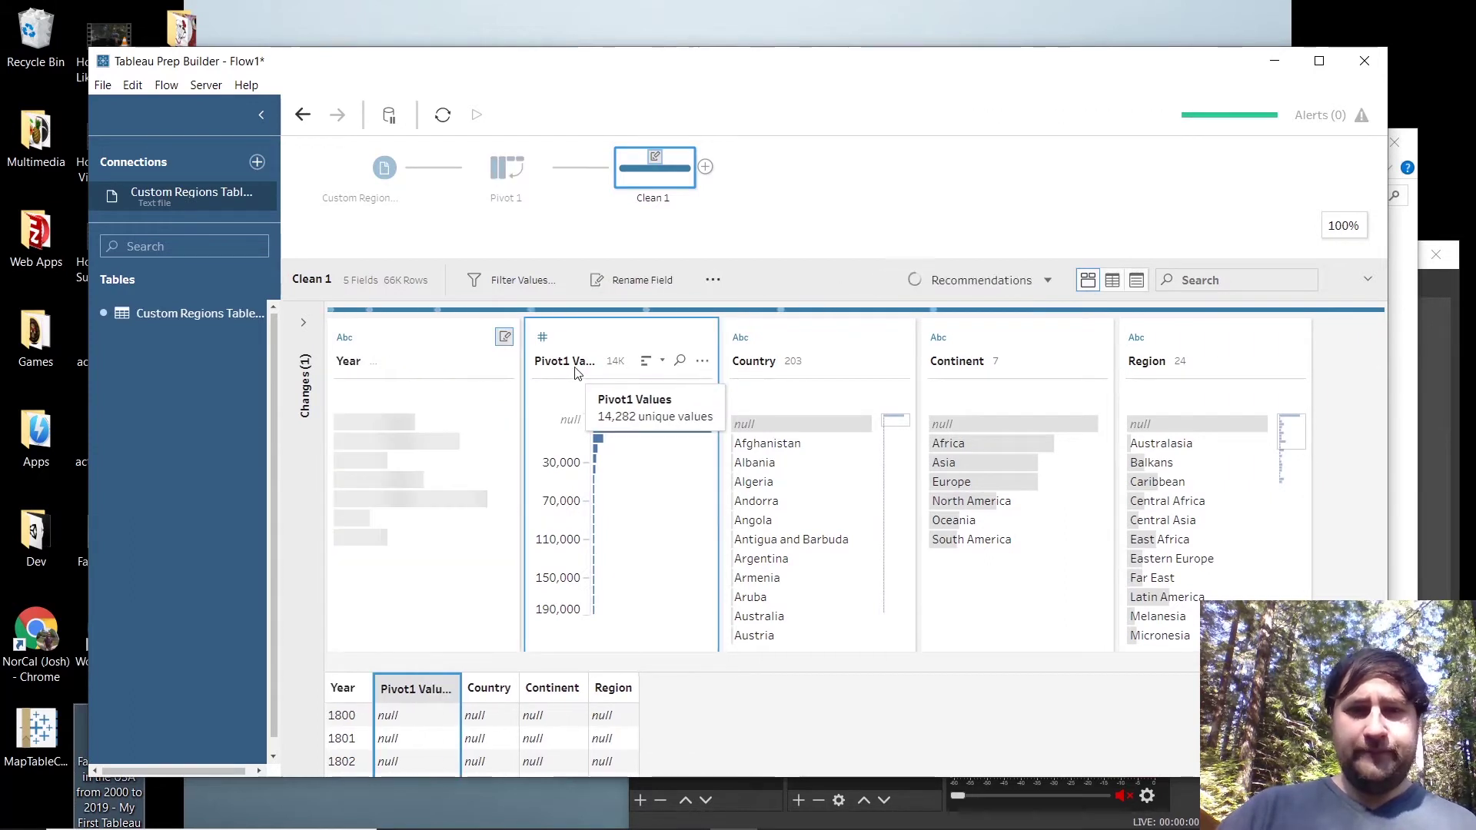
pyautogui.doubleClick(578, 363)
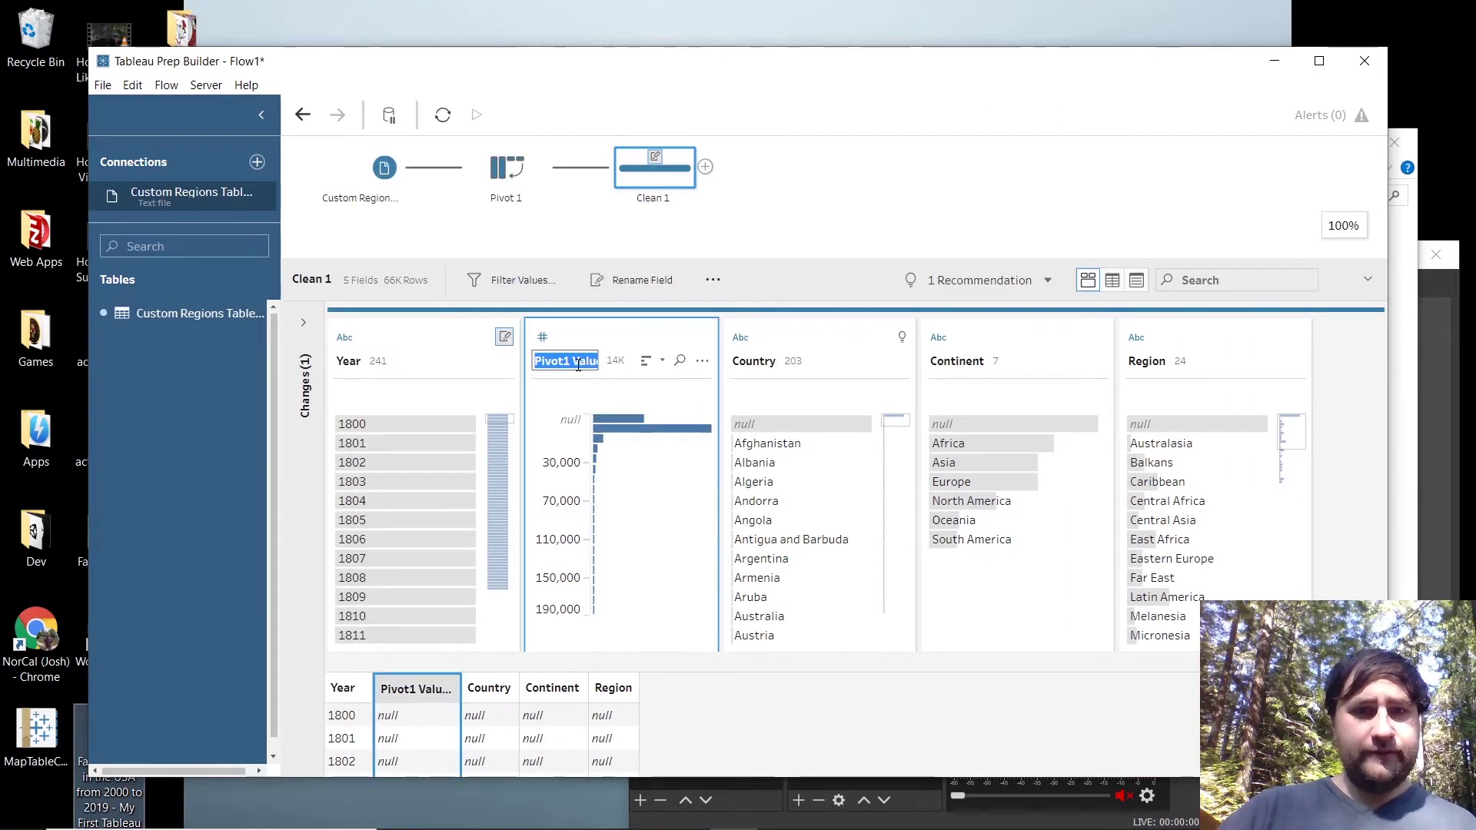
pyautogui.write('GDP (')
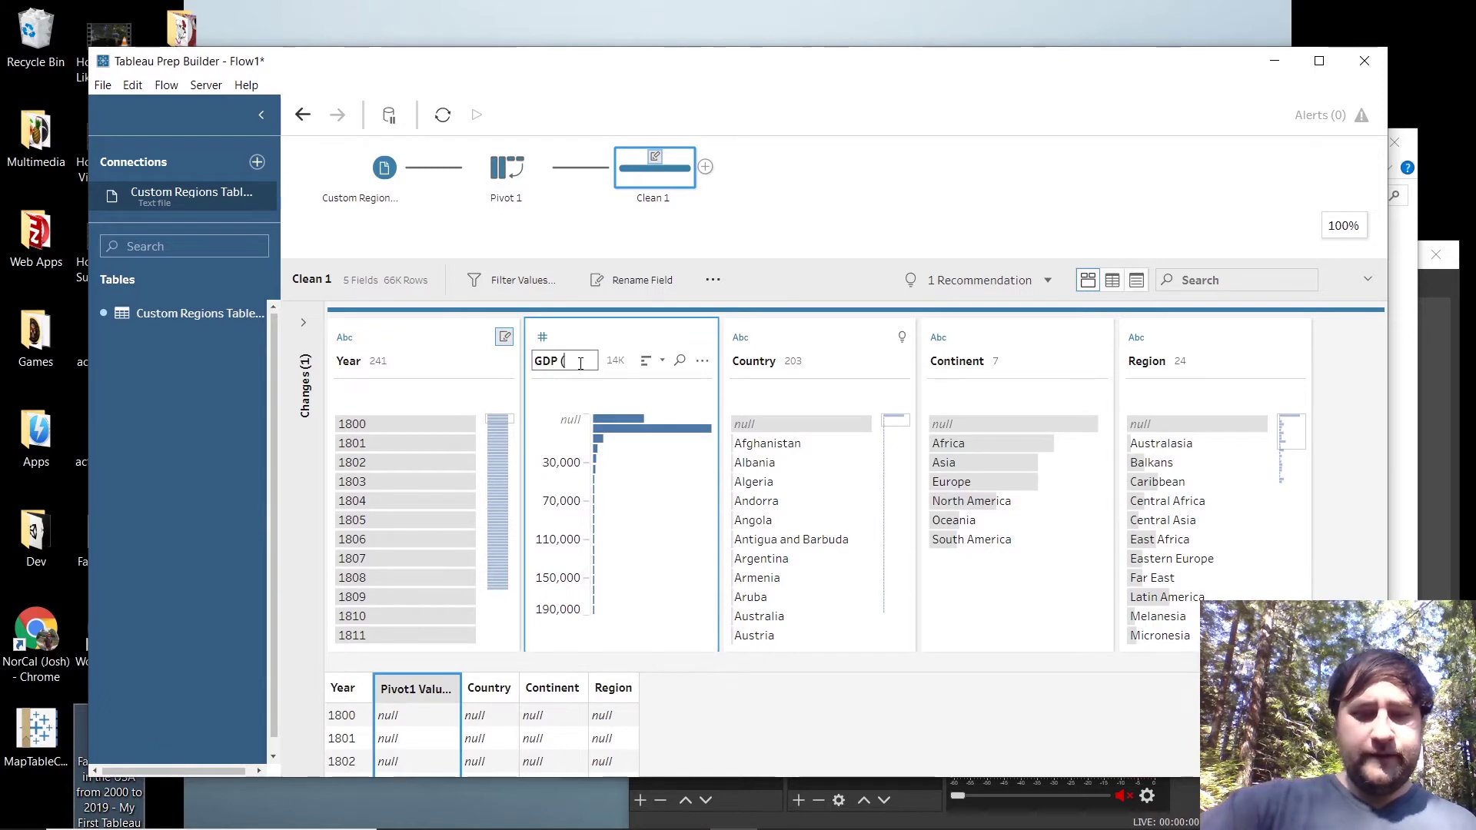
pyautogui.write('PPP)')
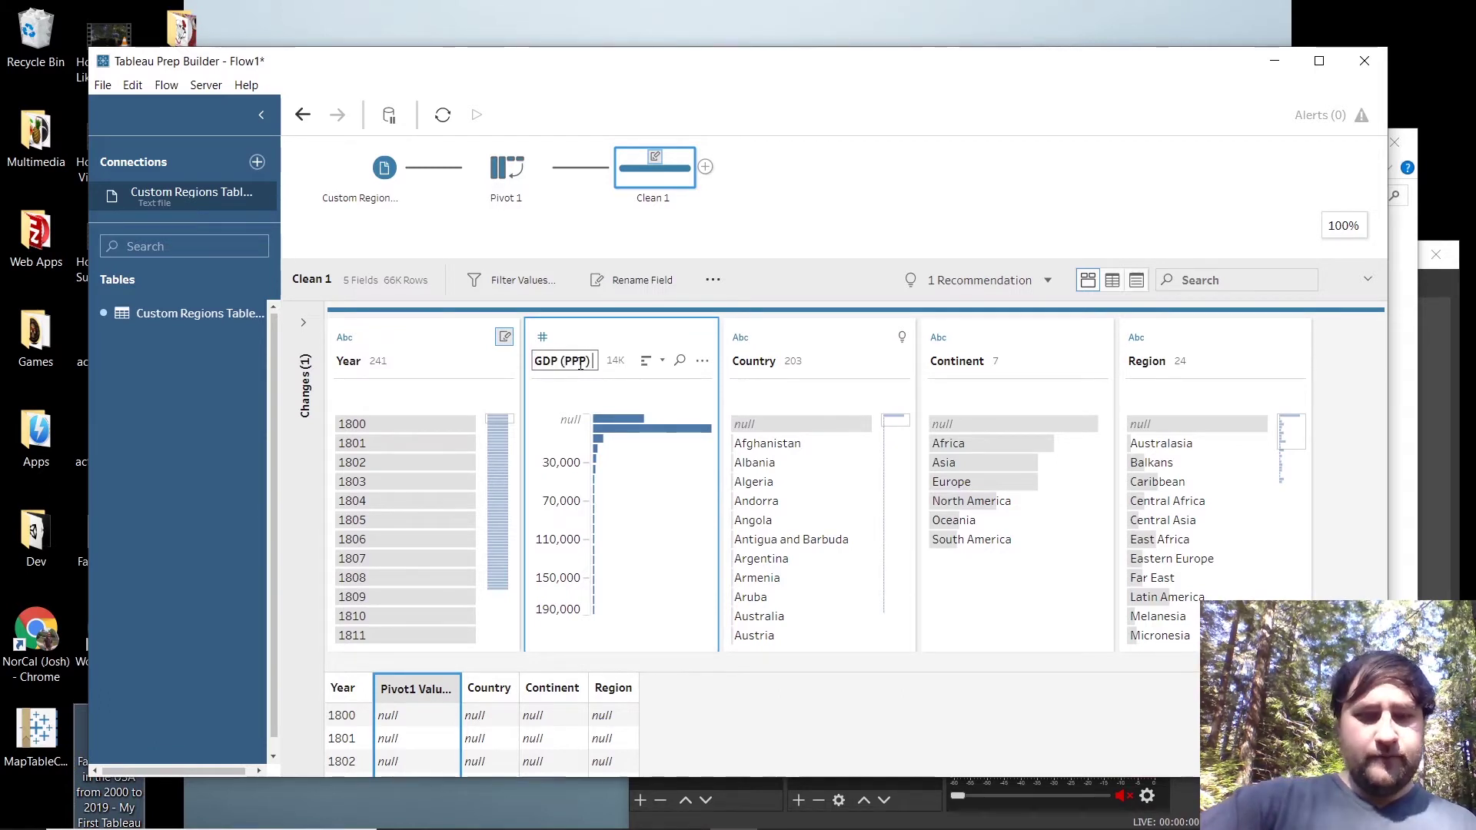
pyautogui.write(' per capita')
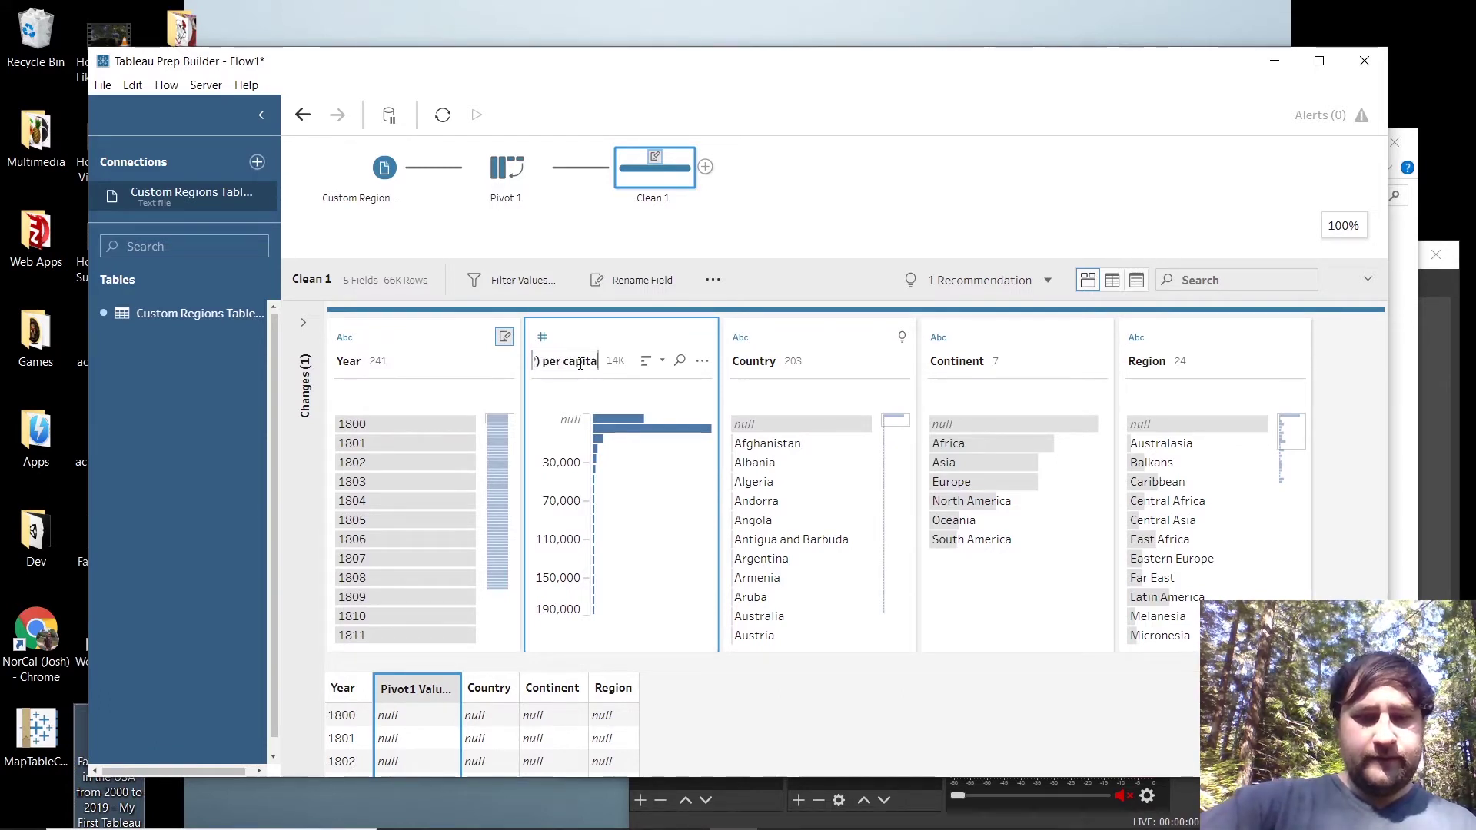
pyautogui.write(' (')
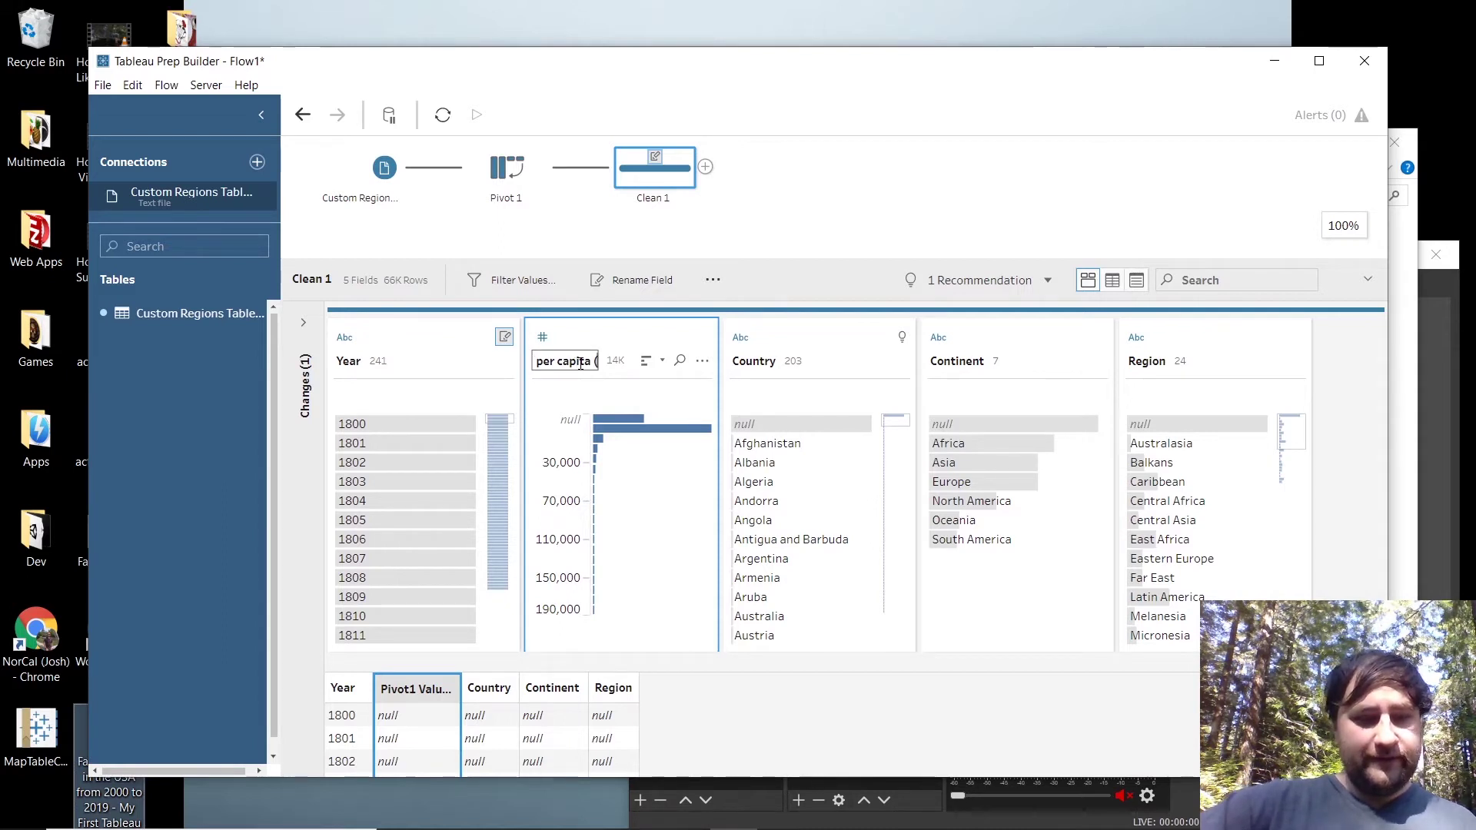
pyautogui.write('$)')
pyautogui.press('Return')
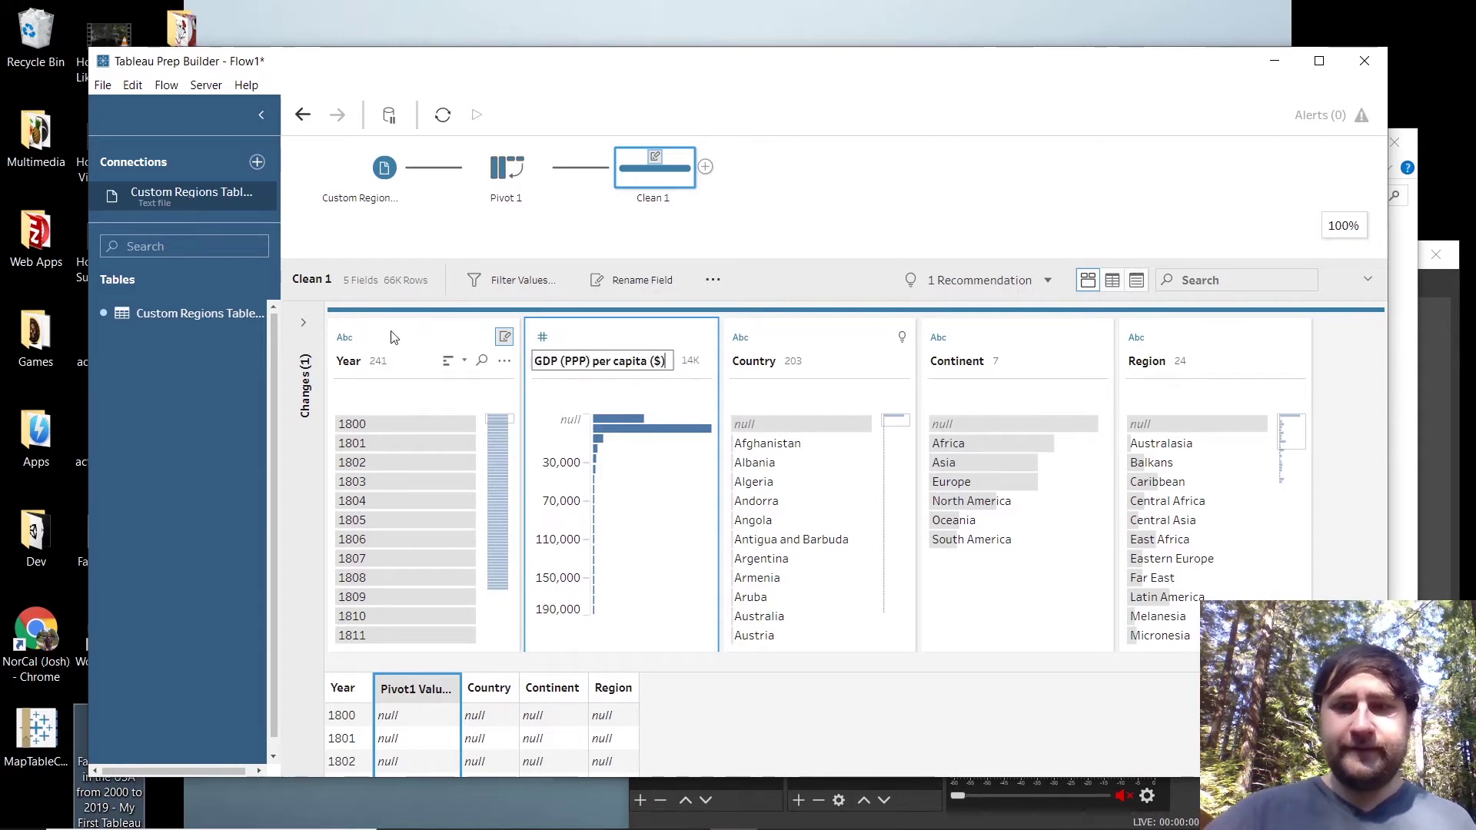
# Exclude the null values from the Country field.
pyautogui.click(790, 424)
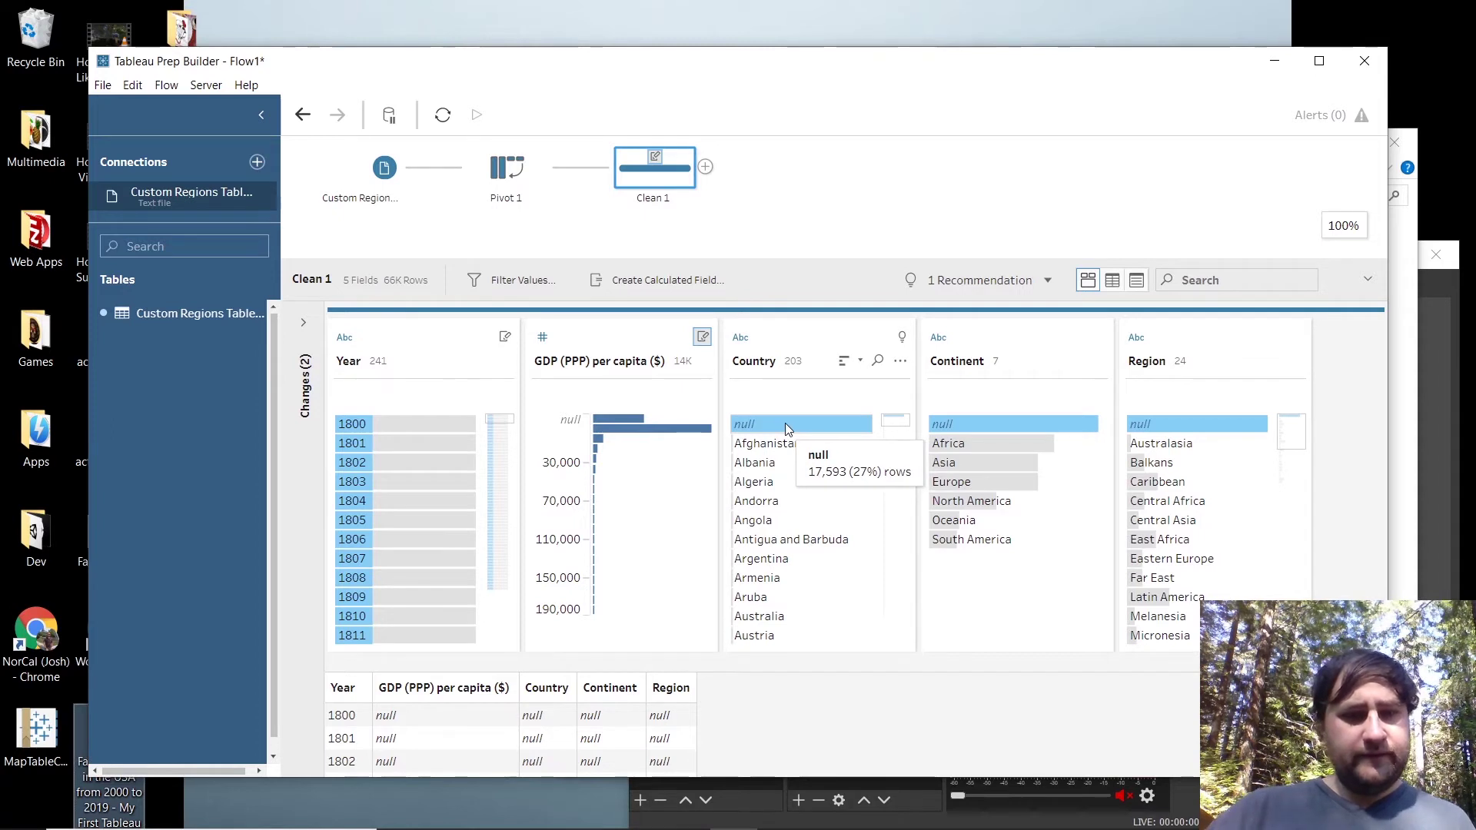
pyautogui.rightClick(785, 423)
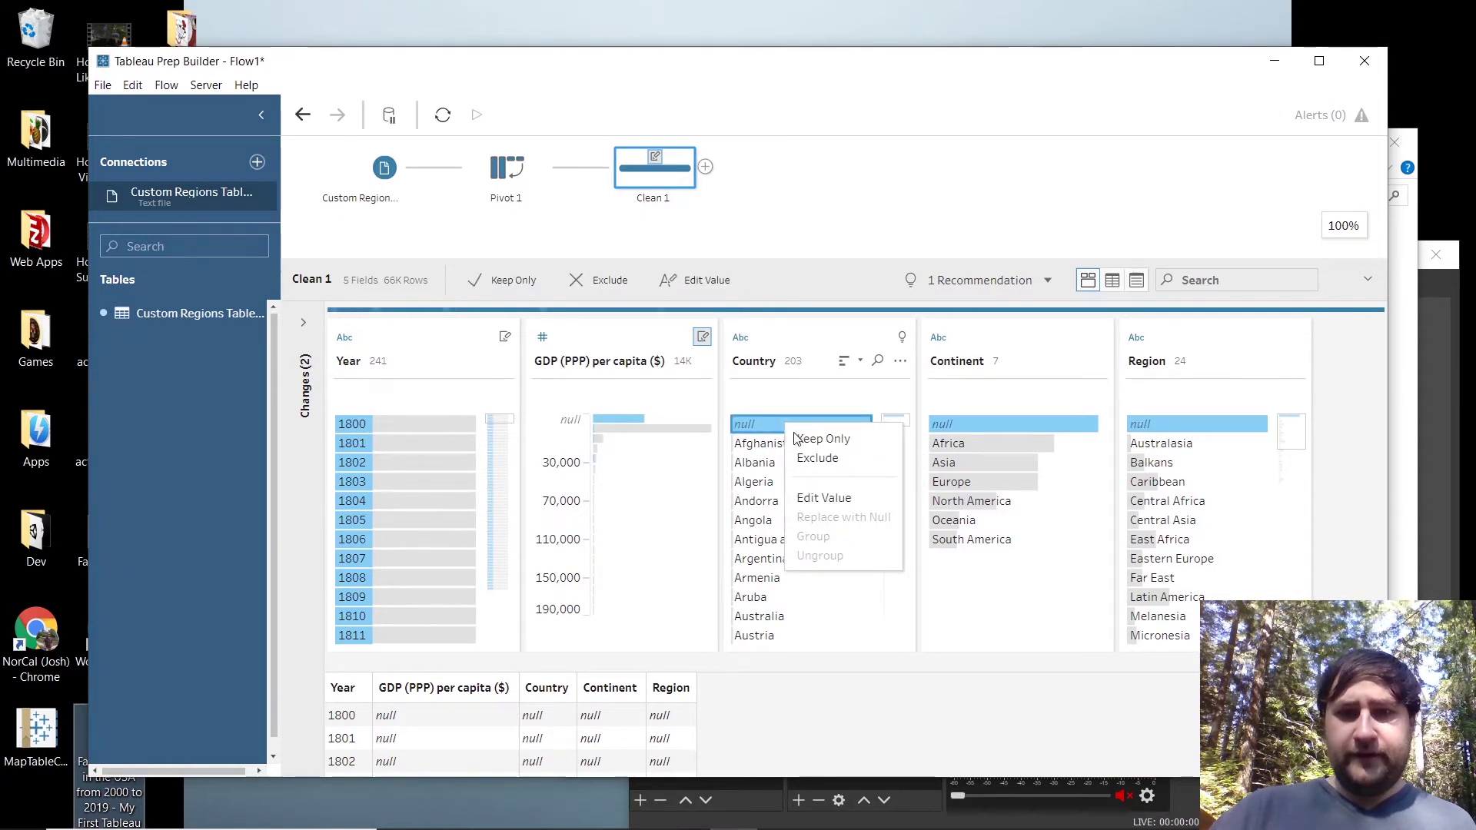
pyautogui.click(842, 459)
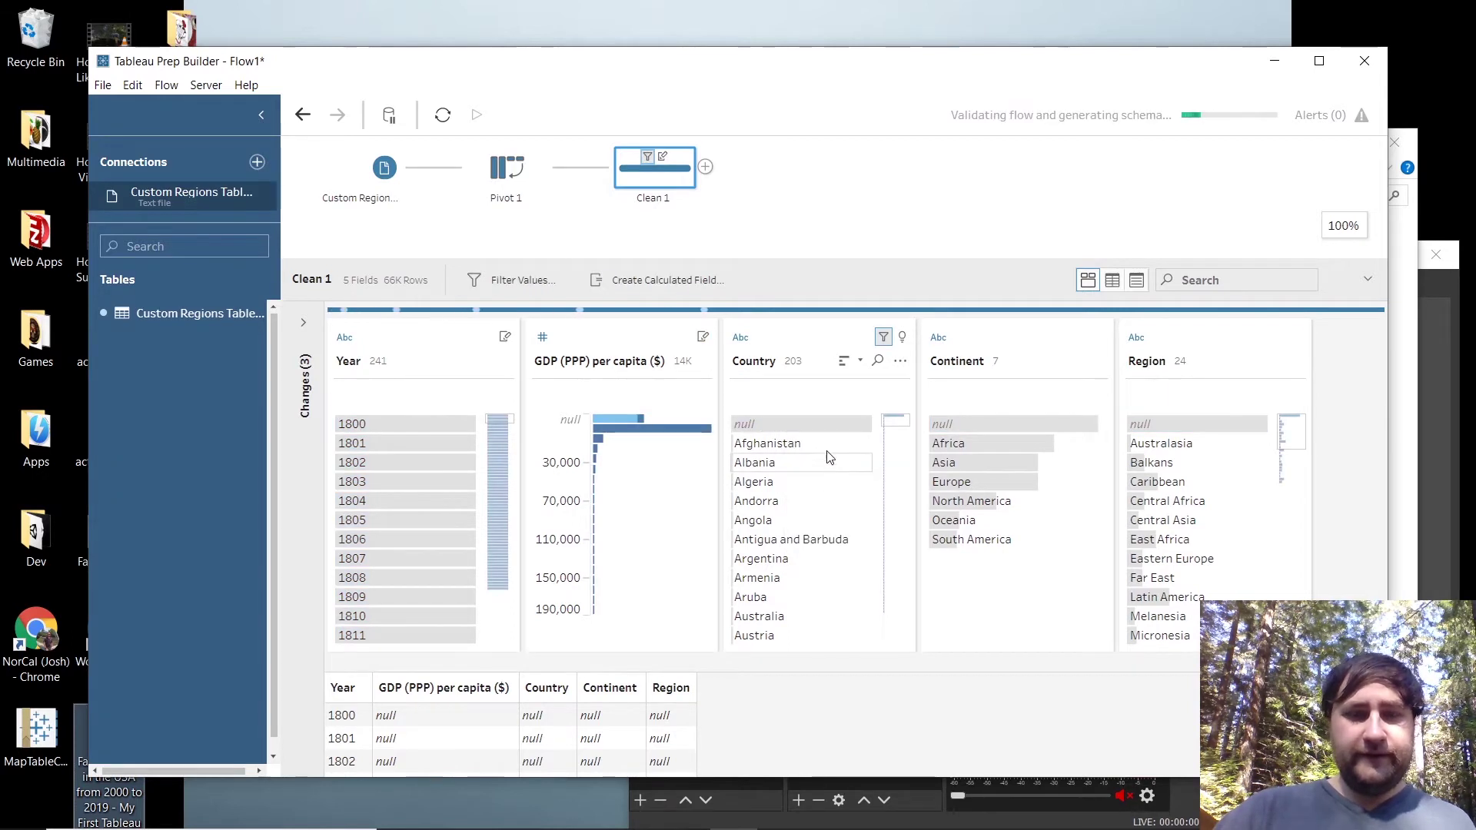
# Add an Output step after Clean 1 and browse to the custom regions prep example folder.
pyautogui.click(707, 169)
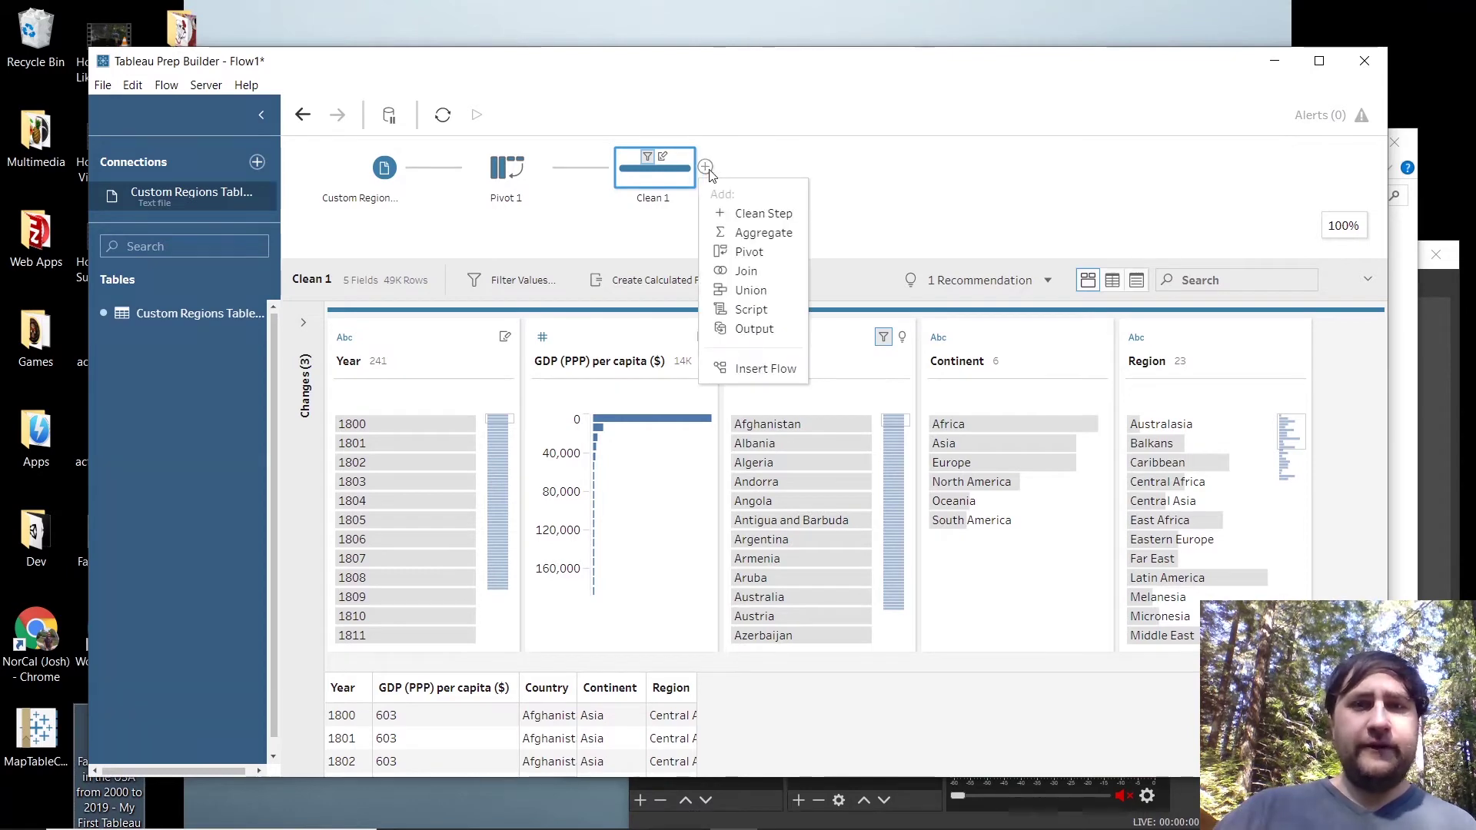
pyautogui.click(754, 329)
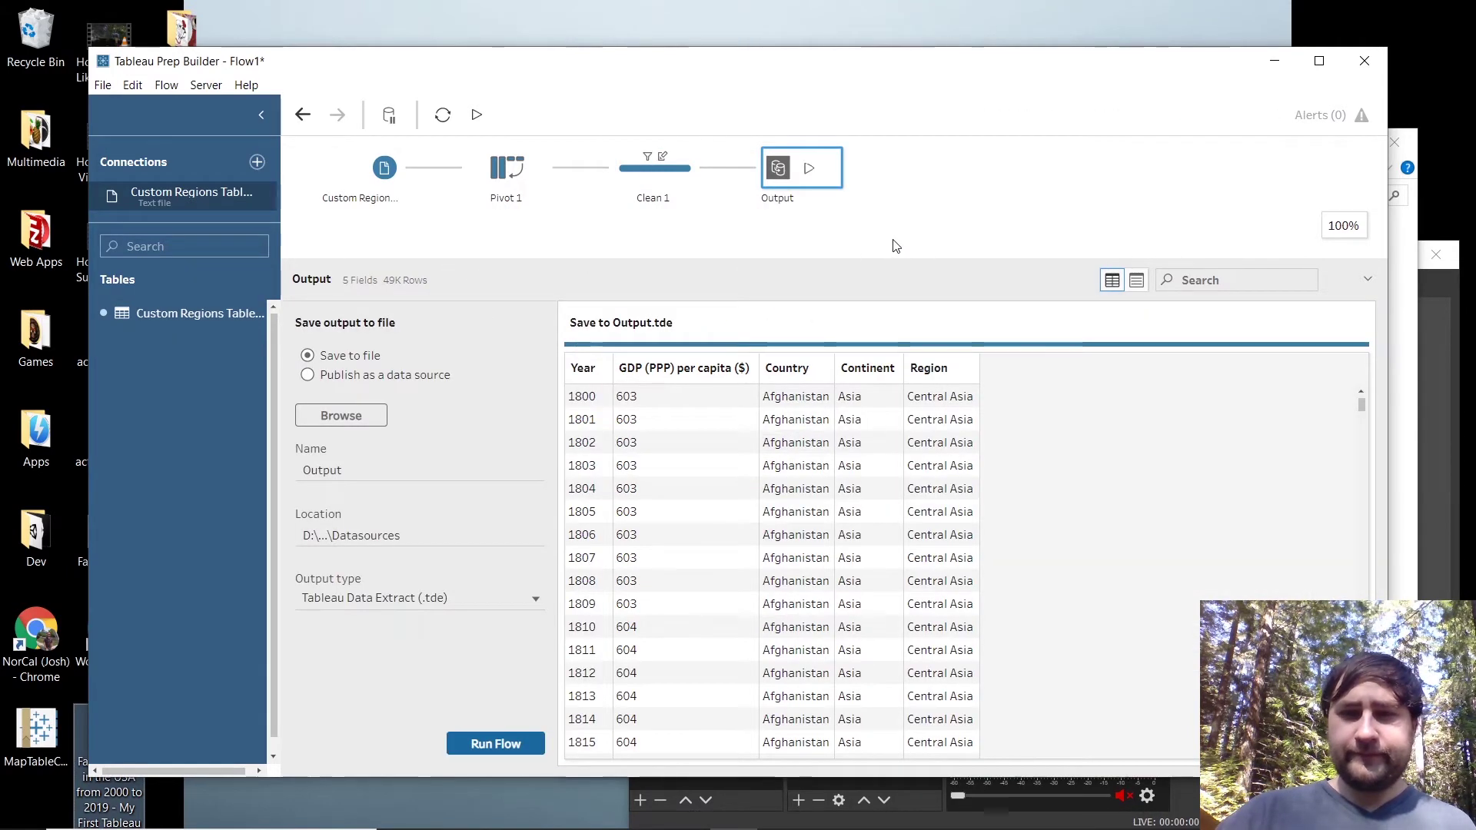
pyautogui.click(368, 418)
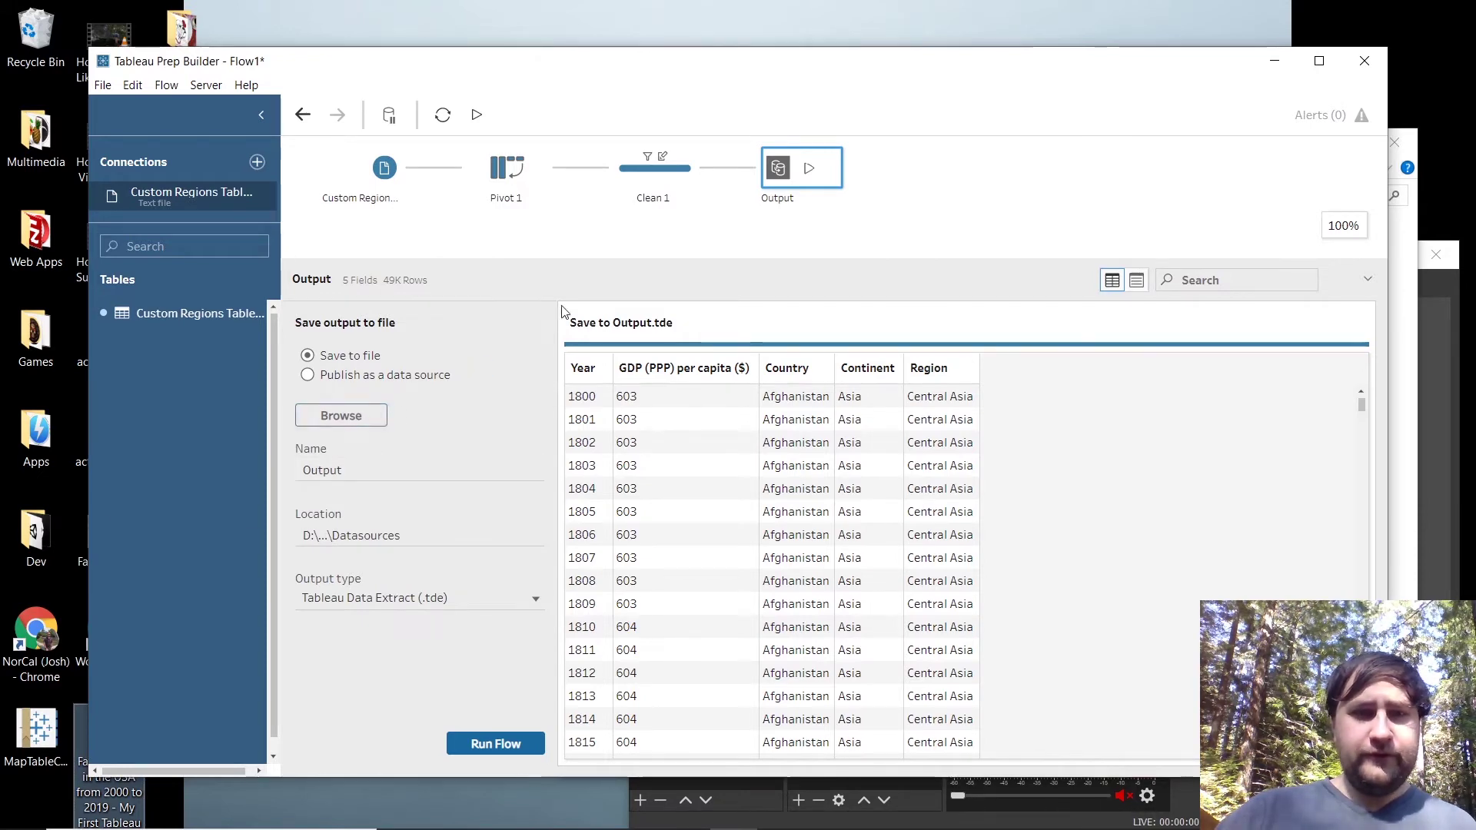
pyautogui.click(210, 252)
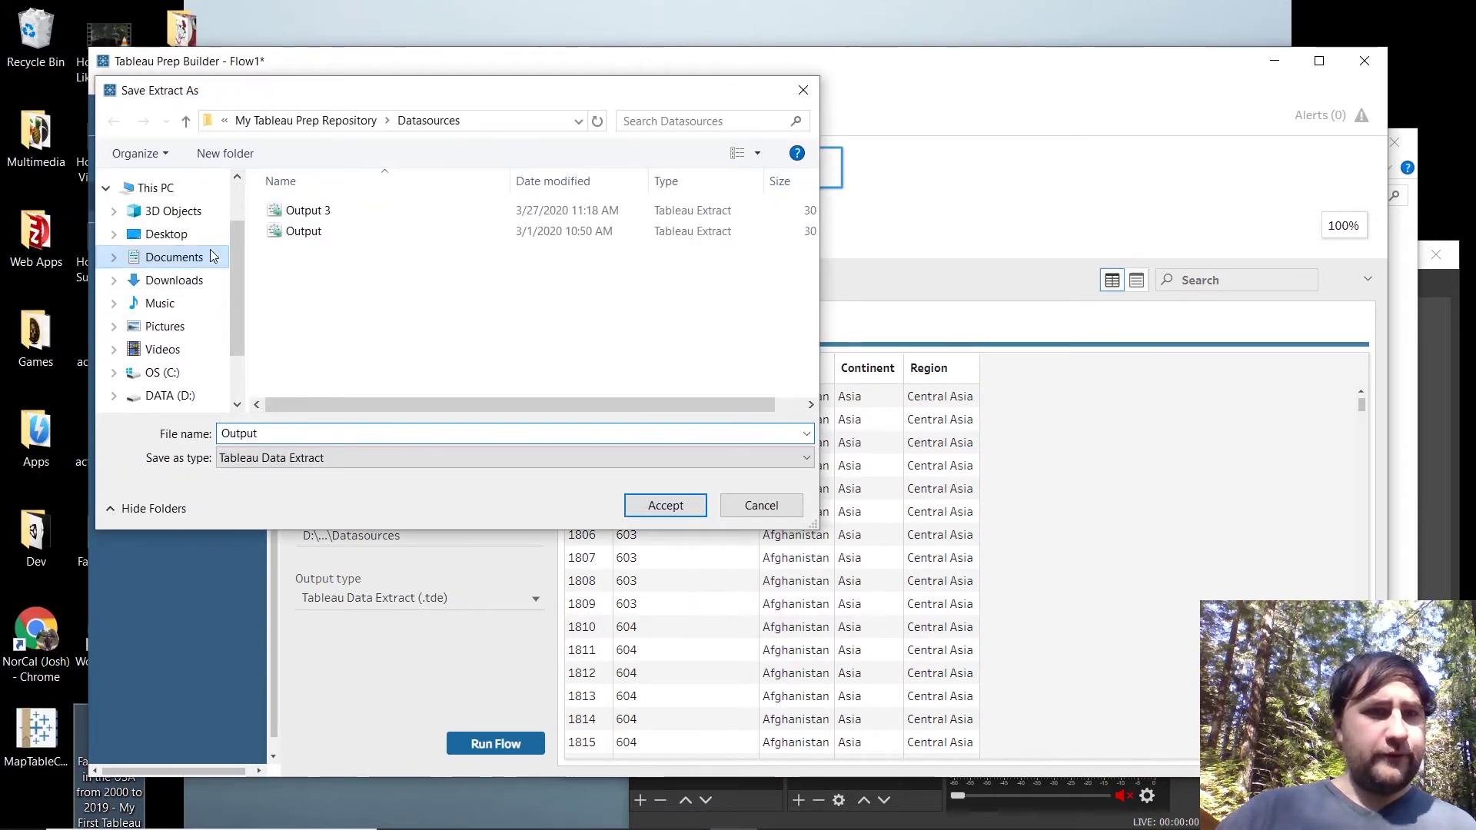
pyautogui.scroll(-1, 385, 395)
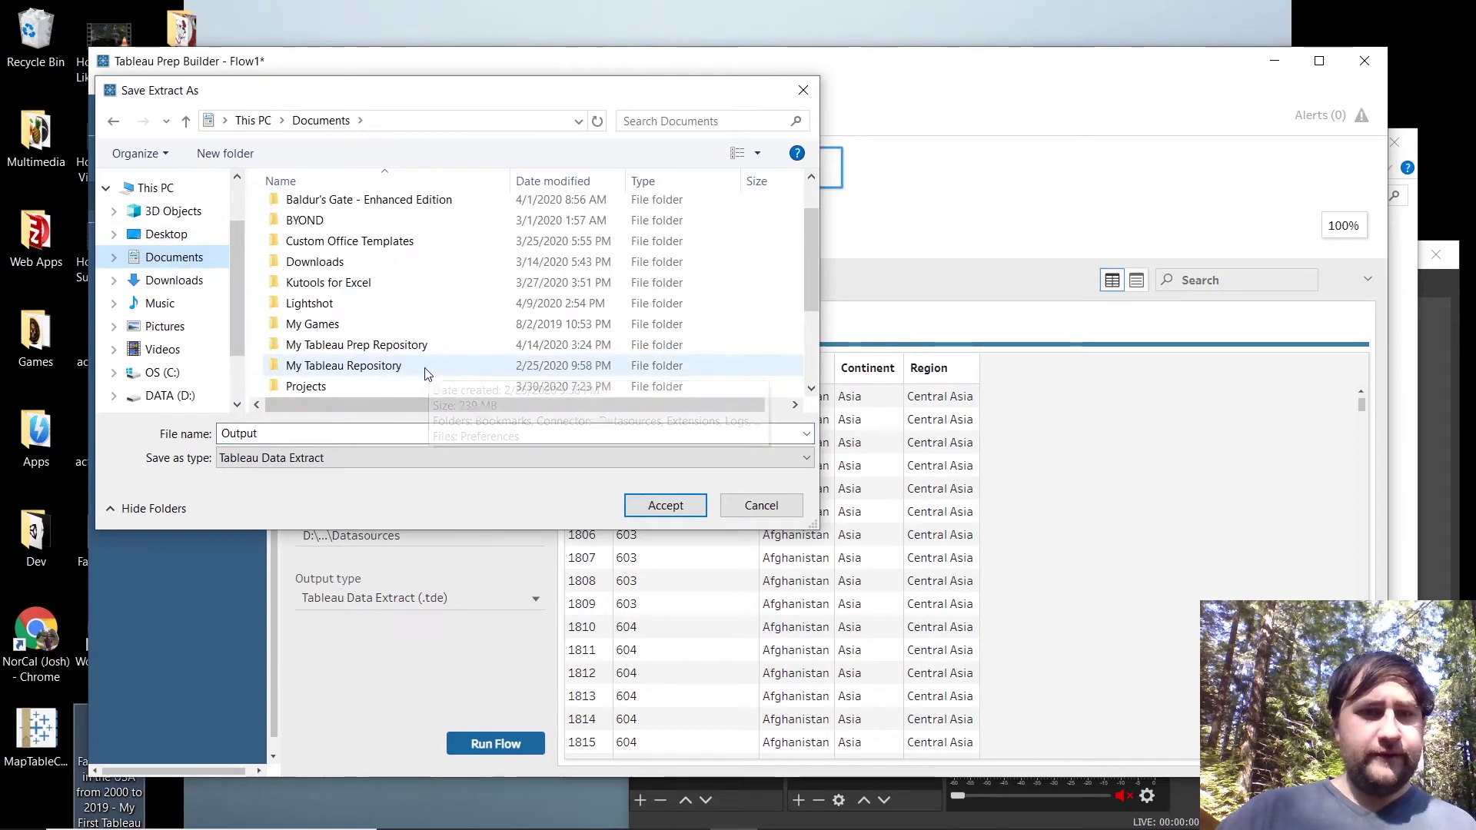
pyautogui.doubleClick(372, 388)
pyautogui.doubleClick(349, 207)
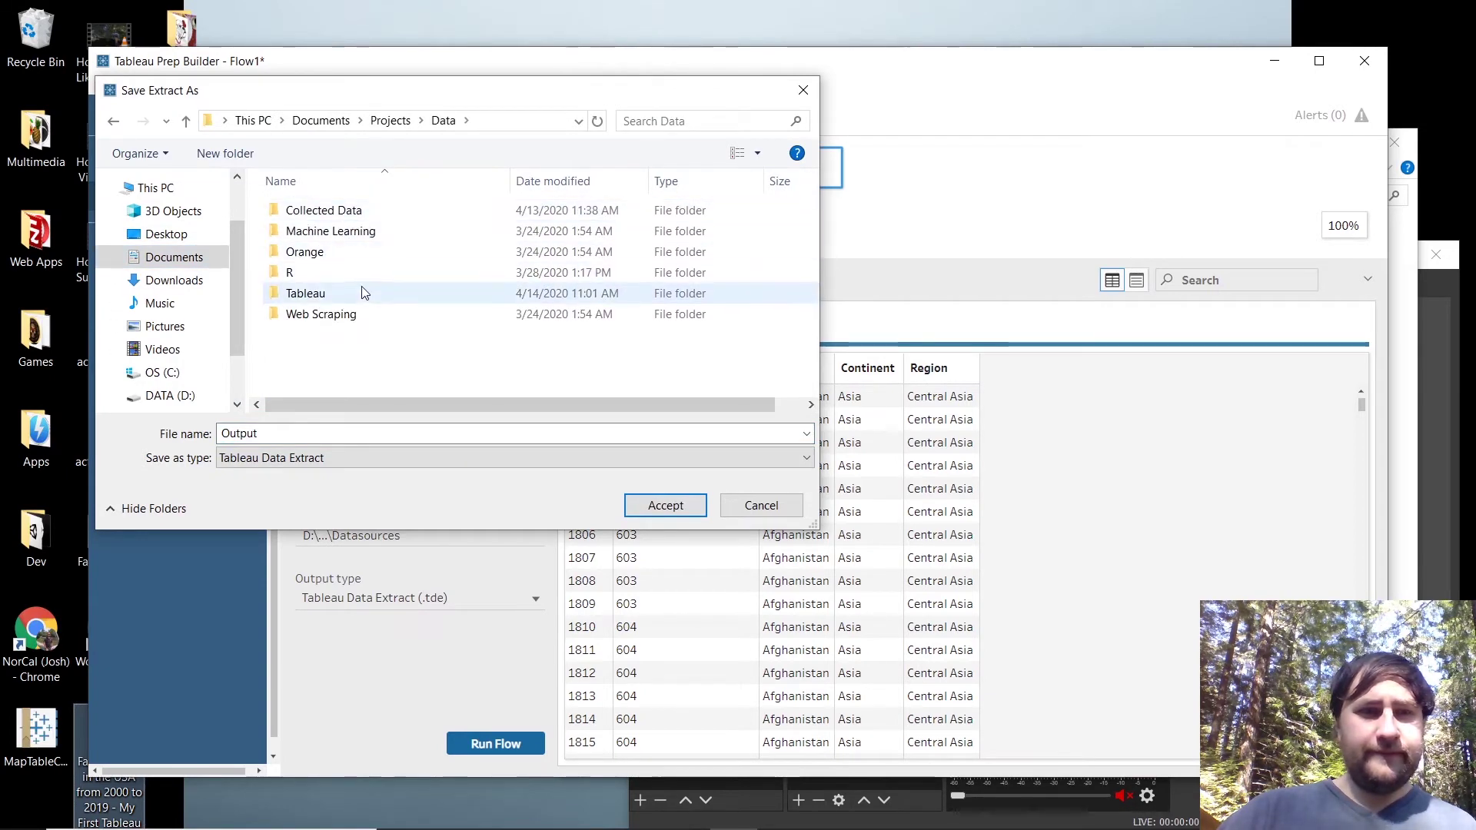
pyautogui.click(361, 291)
pyautogui.doubleClick(361, 292)
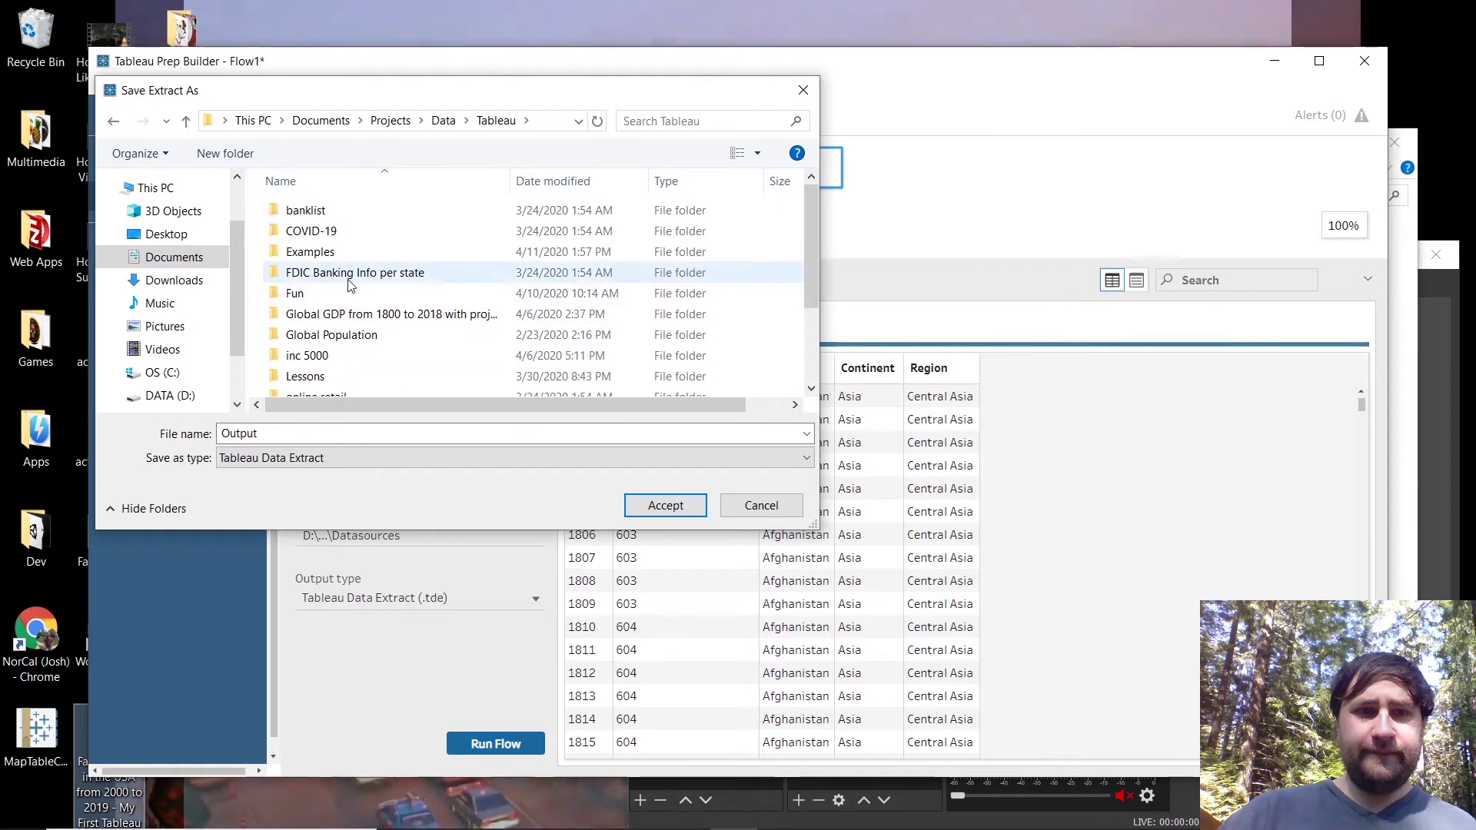
pyautogui.click(341, 251)
pyautogui.doubleClick(341, 250)
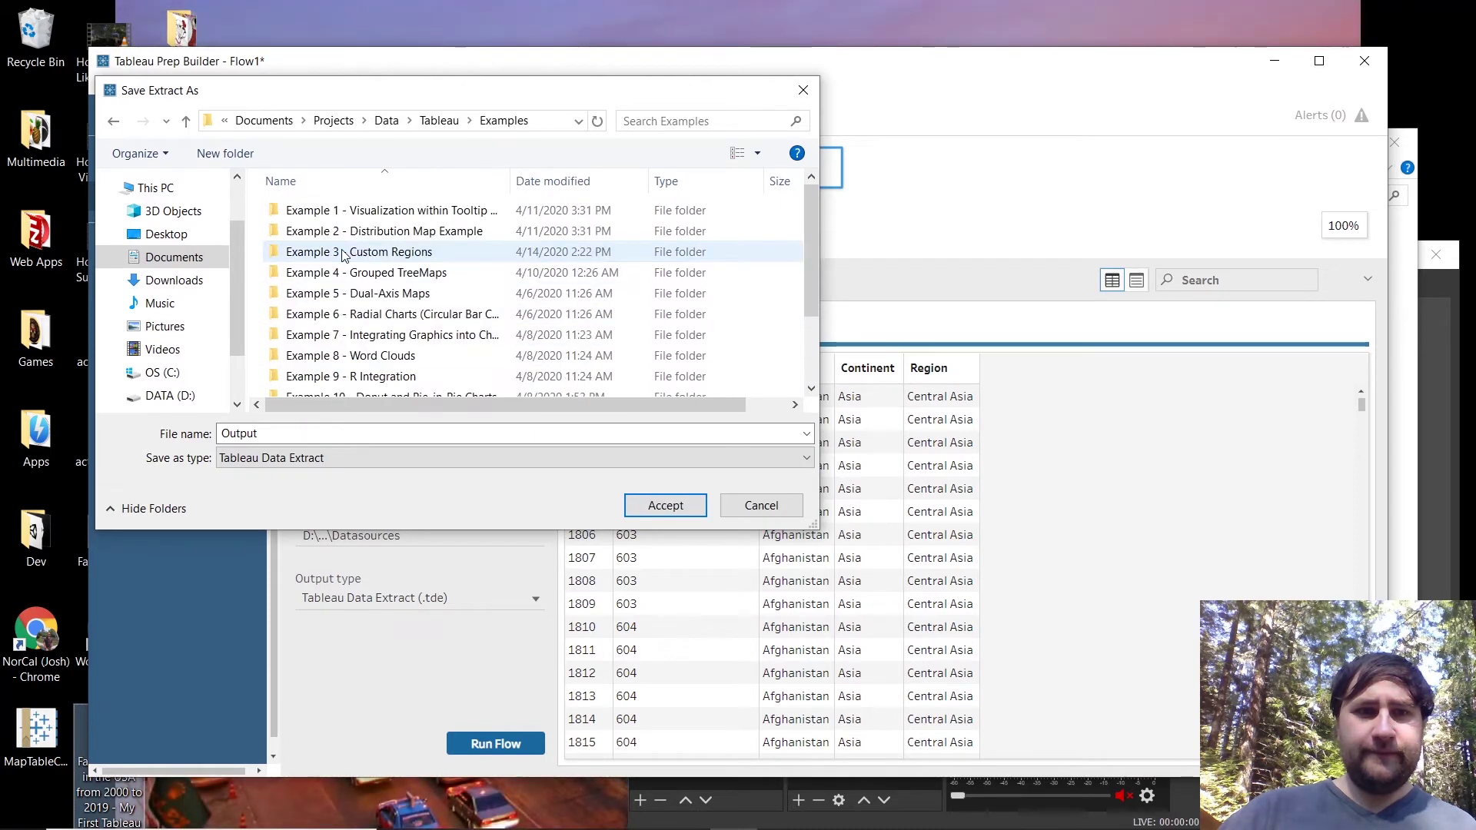
pyautogui.scroll(-2, 369, 330)
pyautogui.click(385, 386)
pyautogui.doubleClick(385, 386)
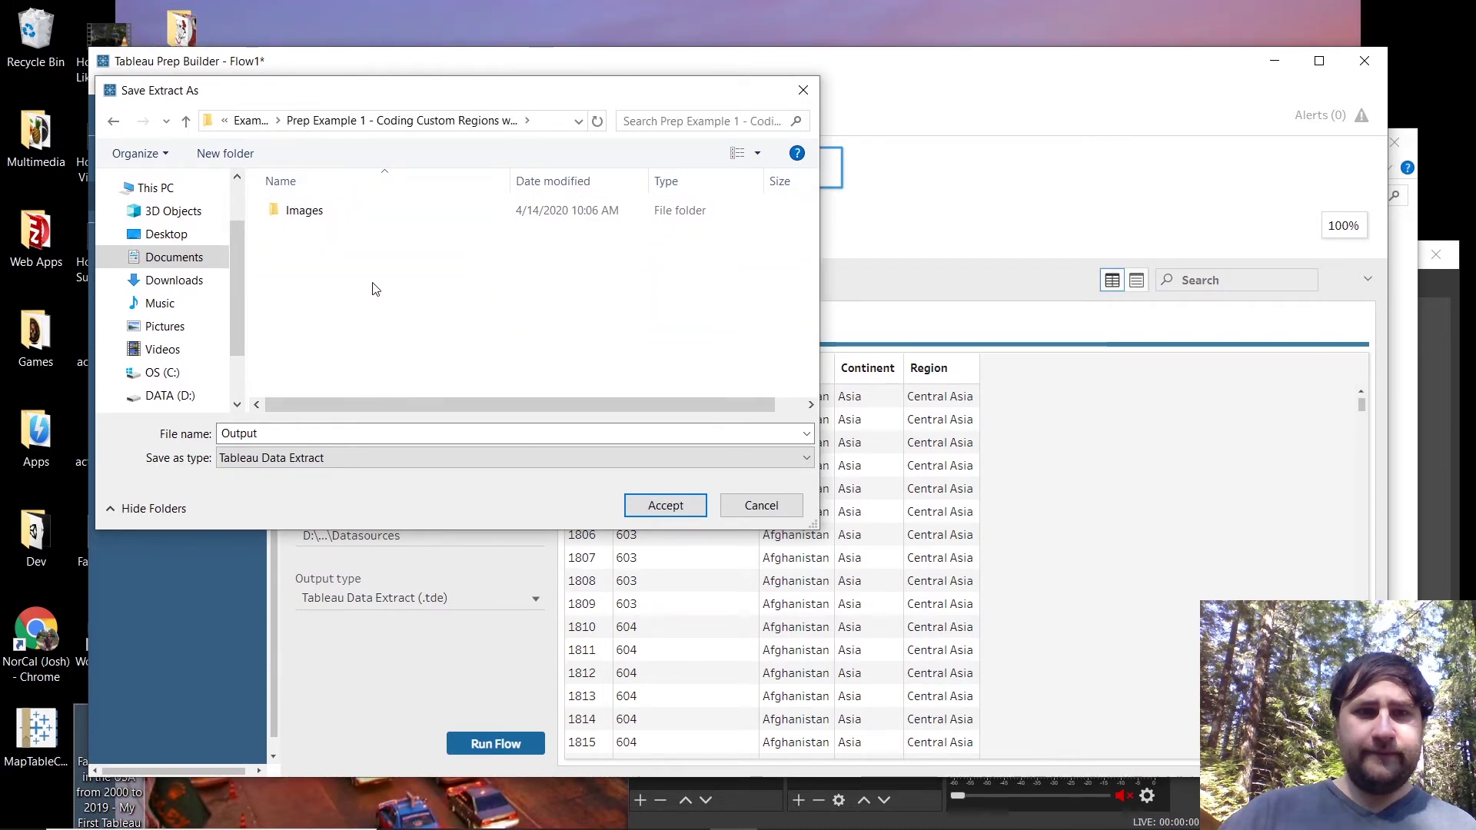
# Name the output Custom Regions Tableau Example and set its type to .hyper extract.
pyautogui.doubleClick(629, 436)
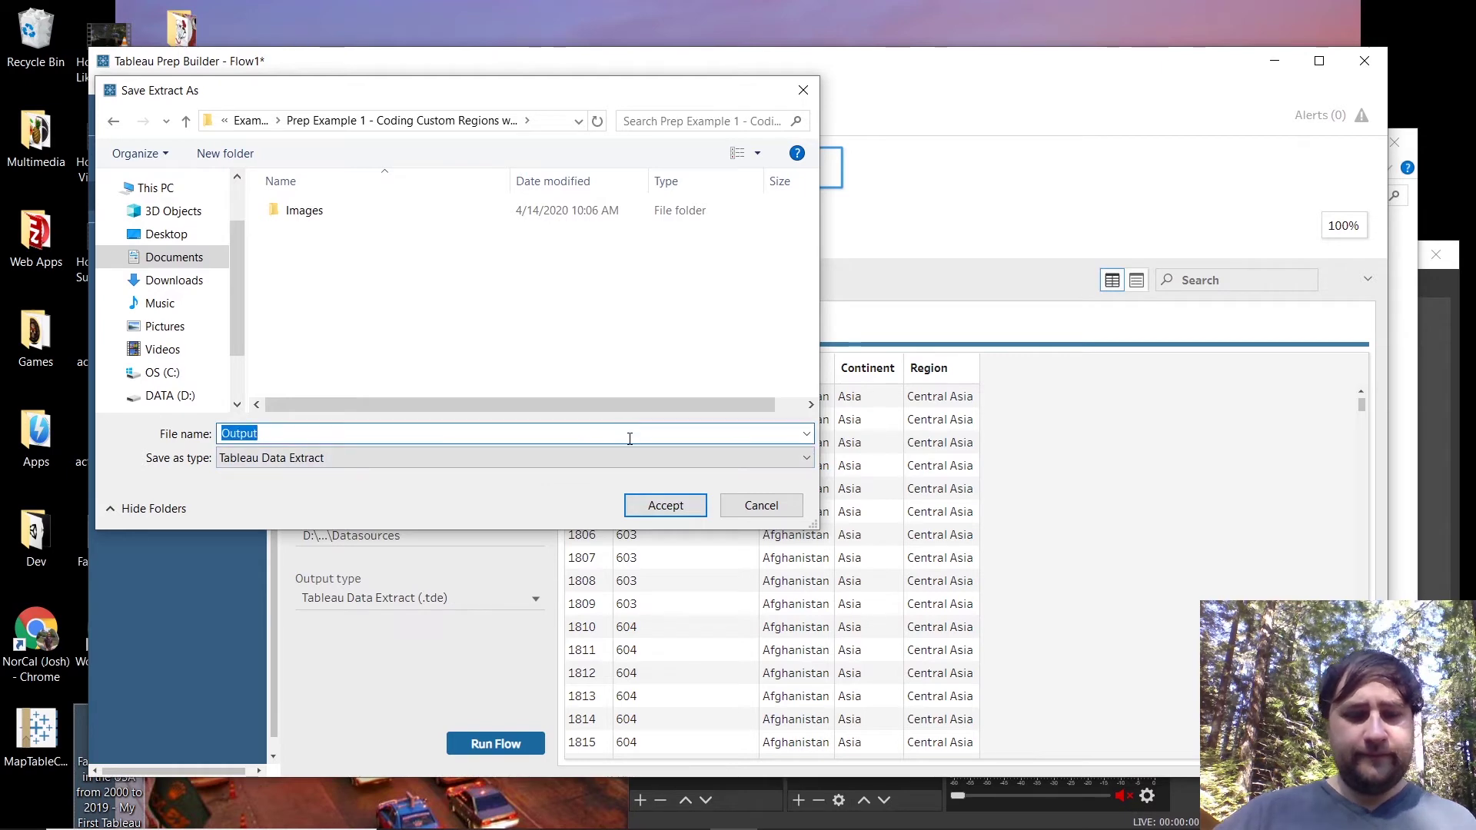
pyautogui.write('Cu')
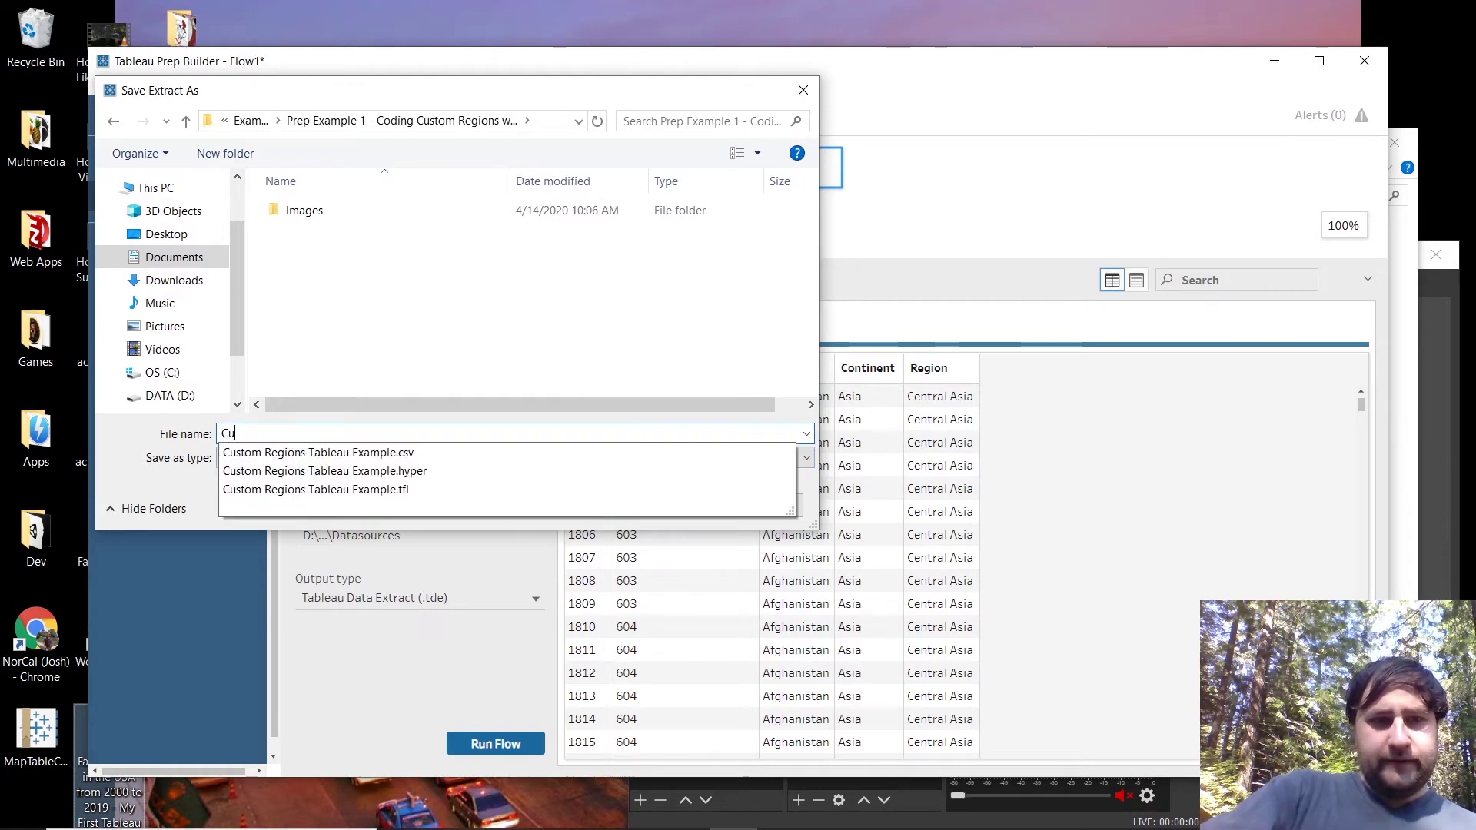
pyautogui.click(553, 471)
pyautogui.click(598, 437)
pyautogui.press('BackSpace')
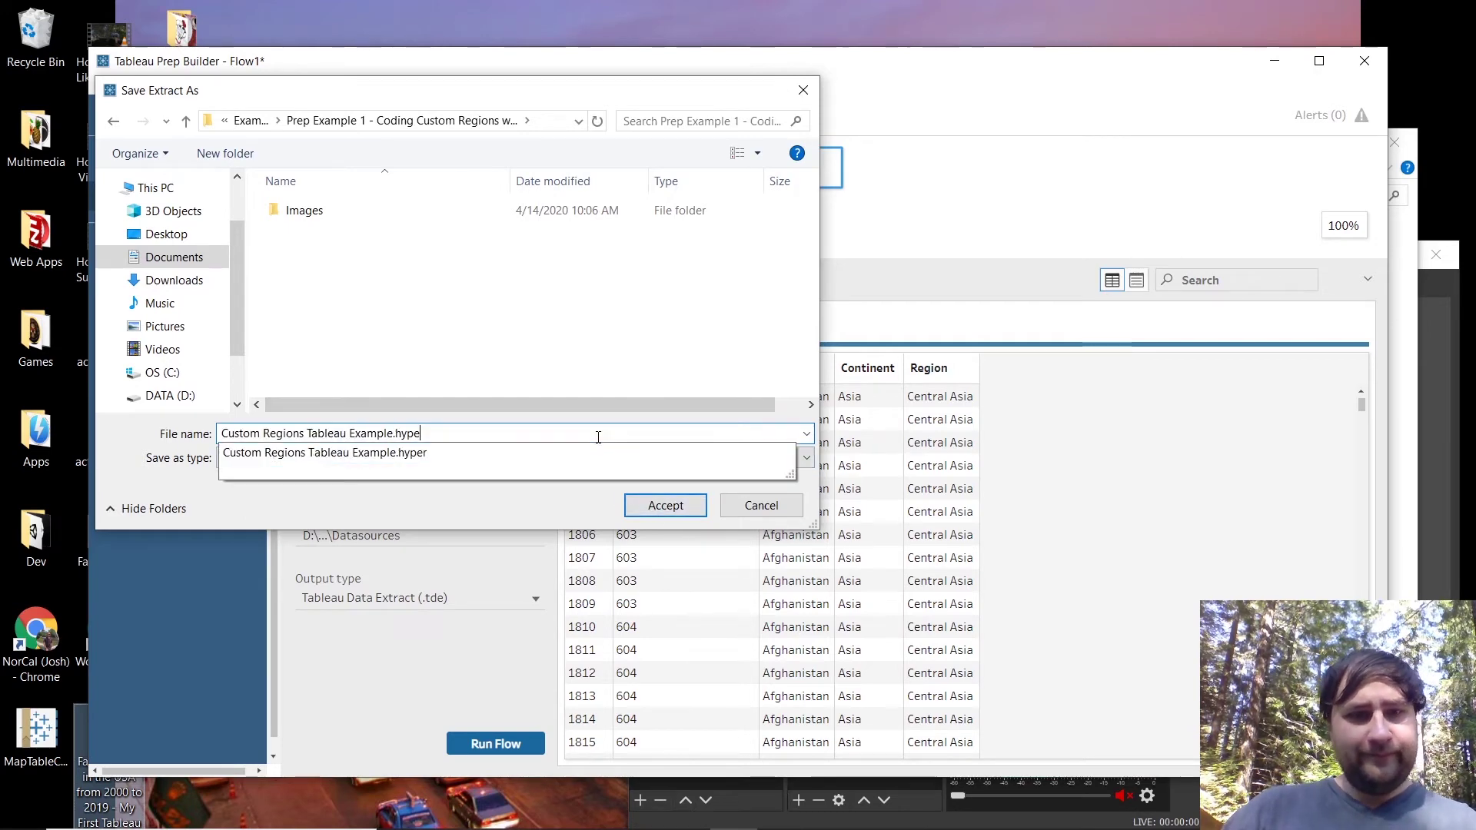
pyautogui.press('BackSpace')
pyautogui.click(663, 506)
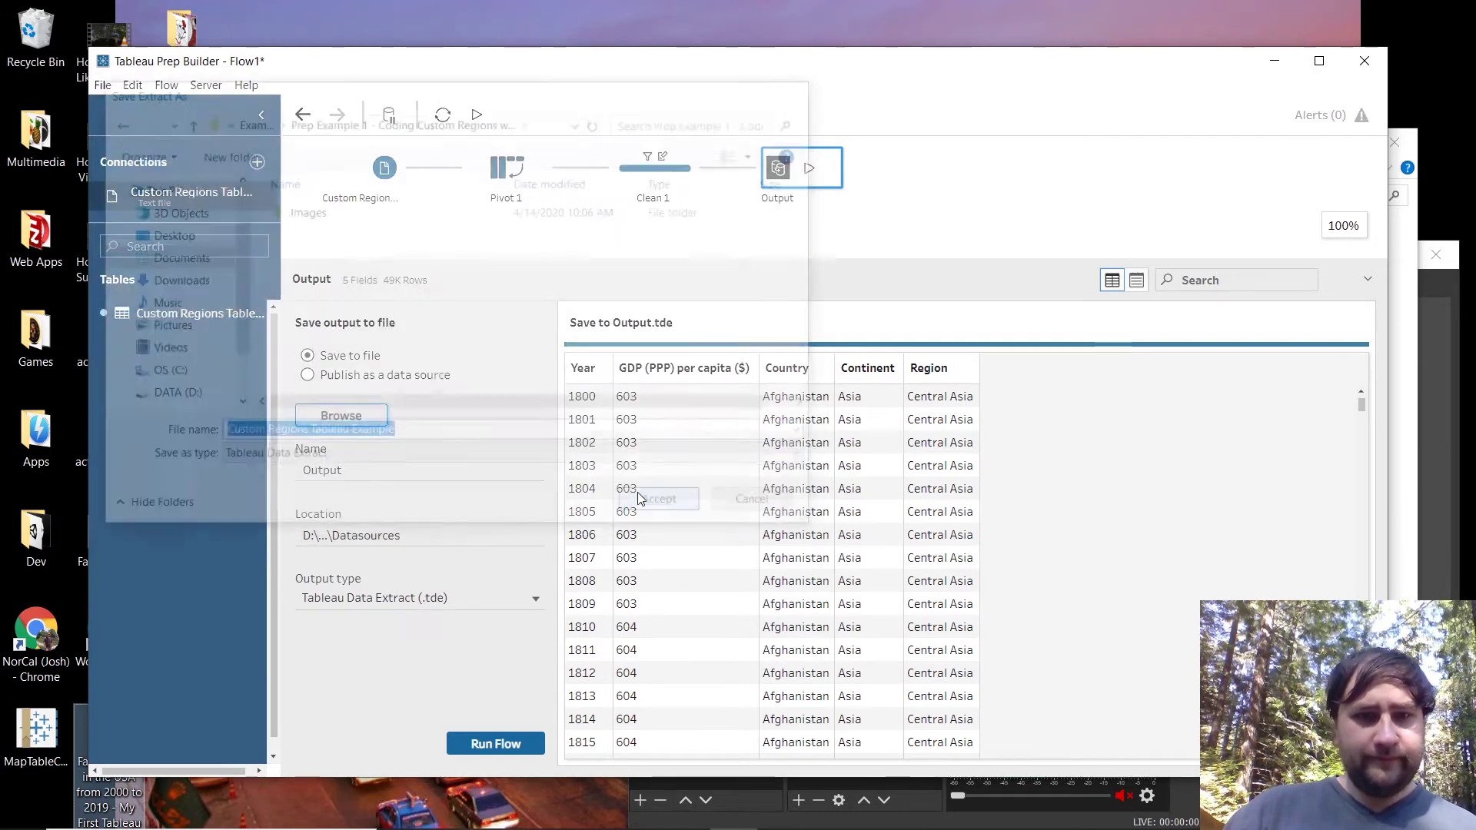
pyautogui.click(509, 606)
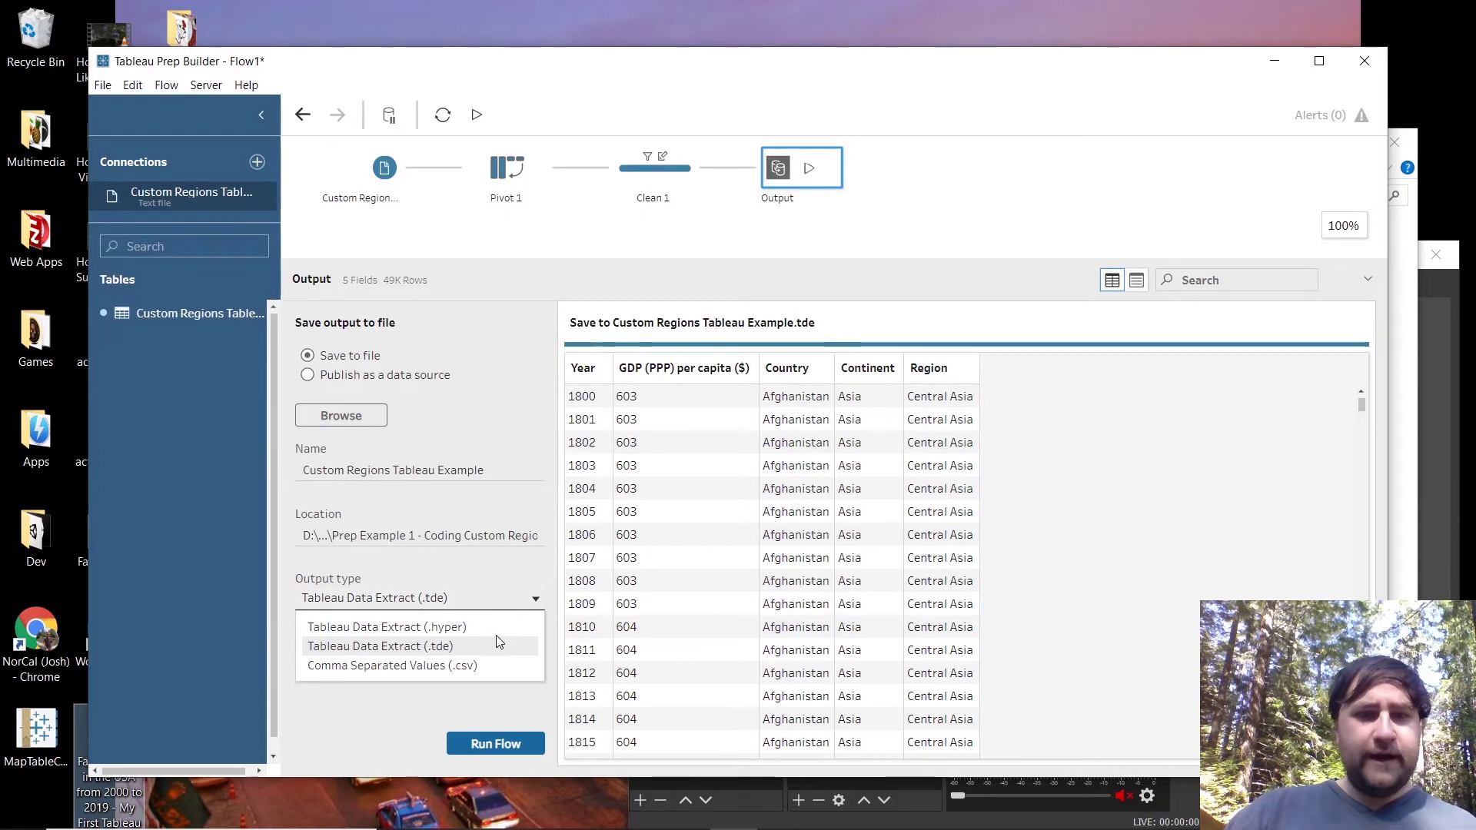
pyautogui.click(496, 628)
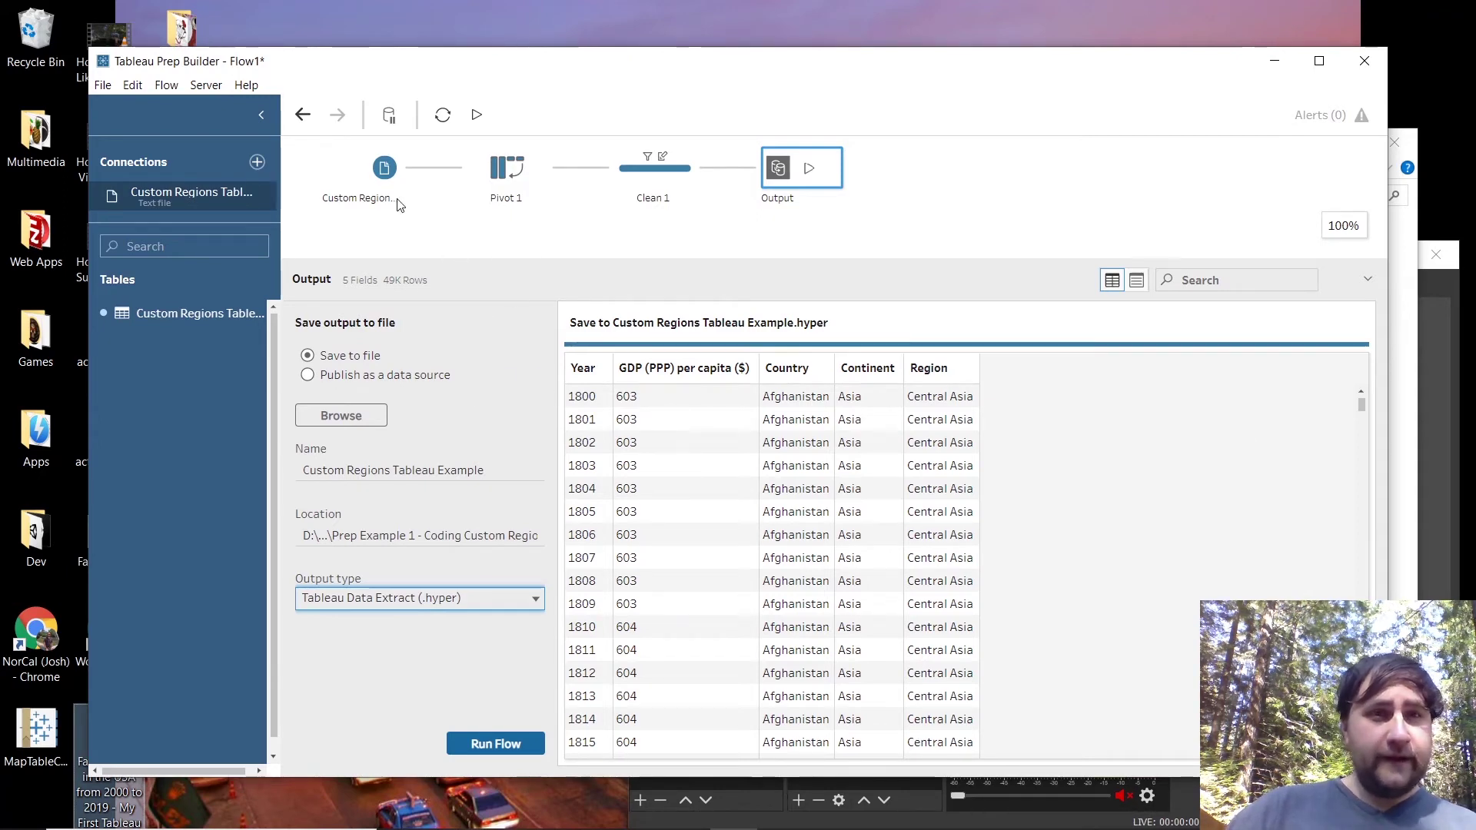
# Save the flow, browsing to the Documents > Projects > Data > Tableau > Examples folder.
pyautogui.click(102, 85)
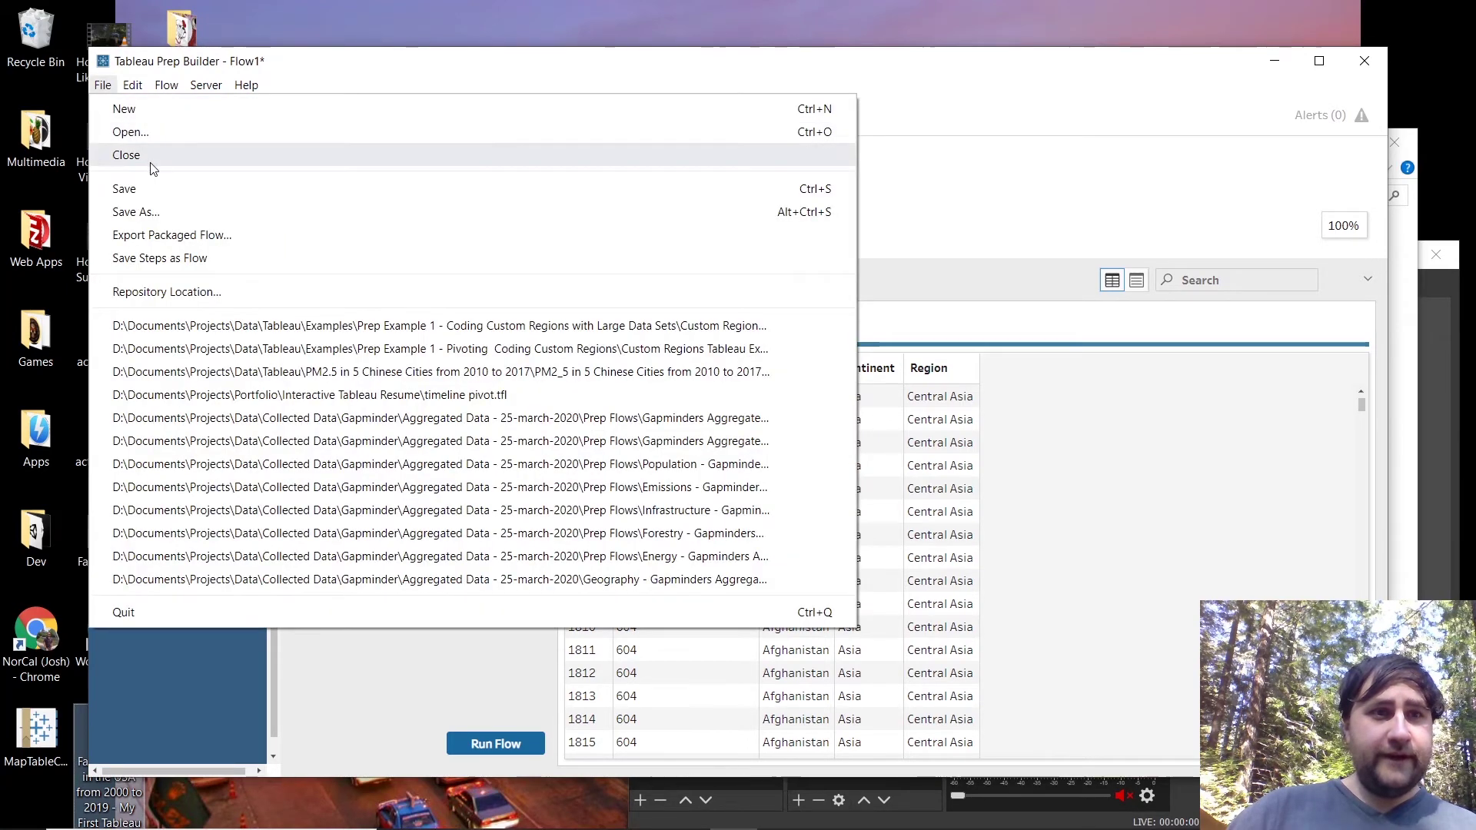
pyautogui.click(152, 190)
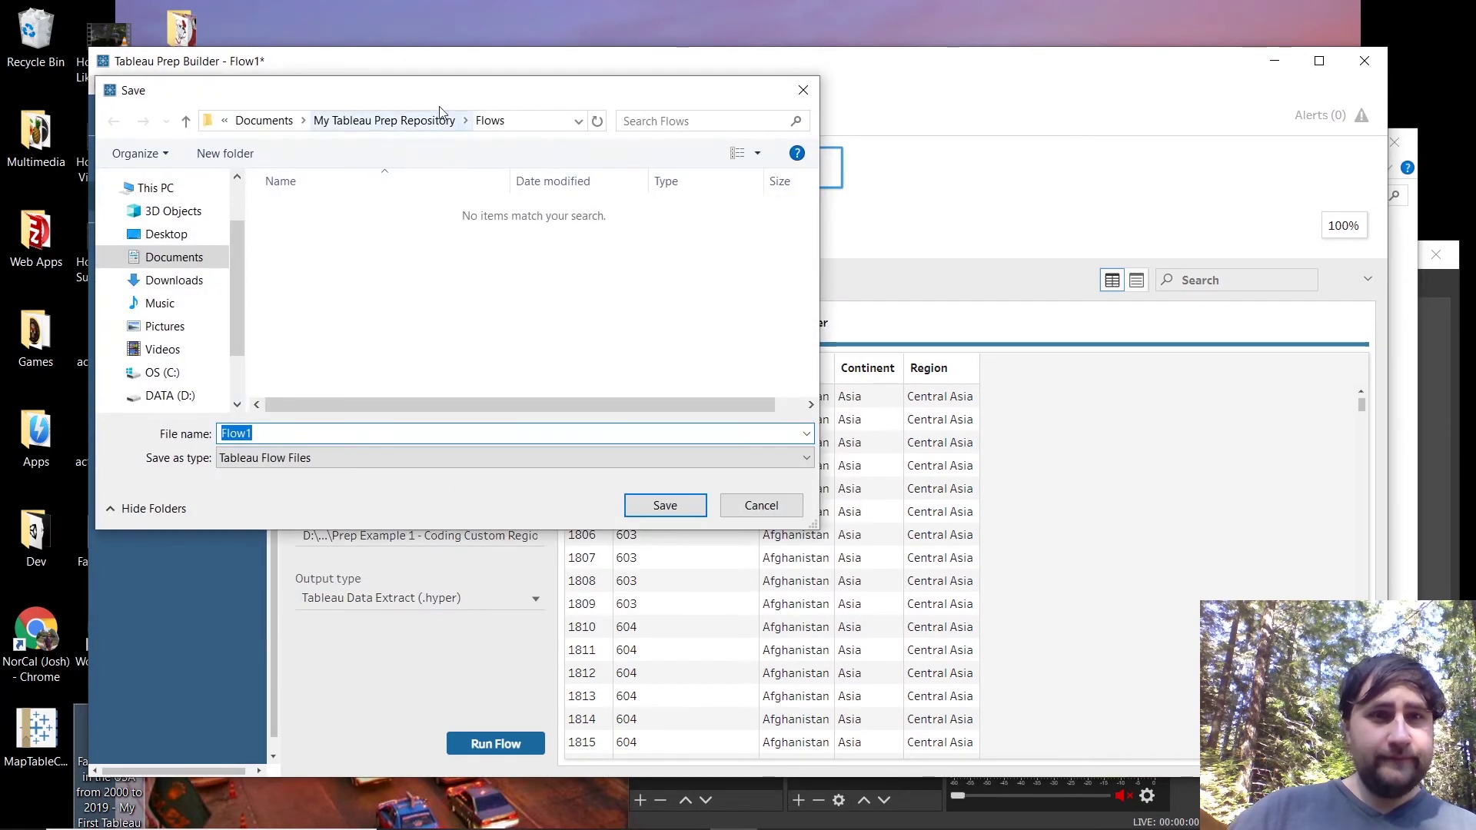
pyautogui.click(176, 257)
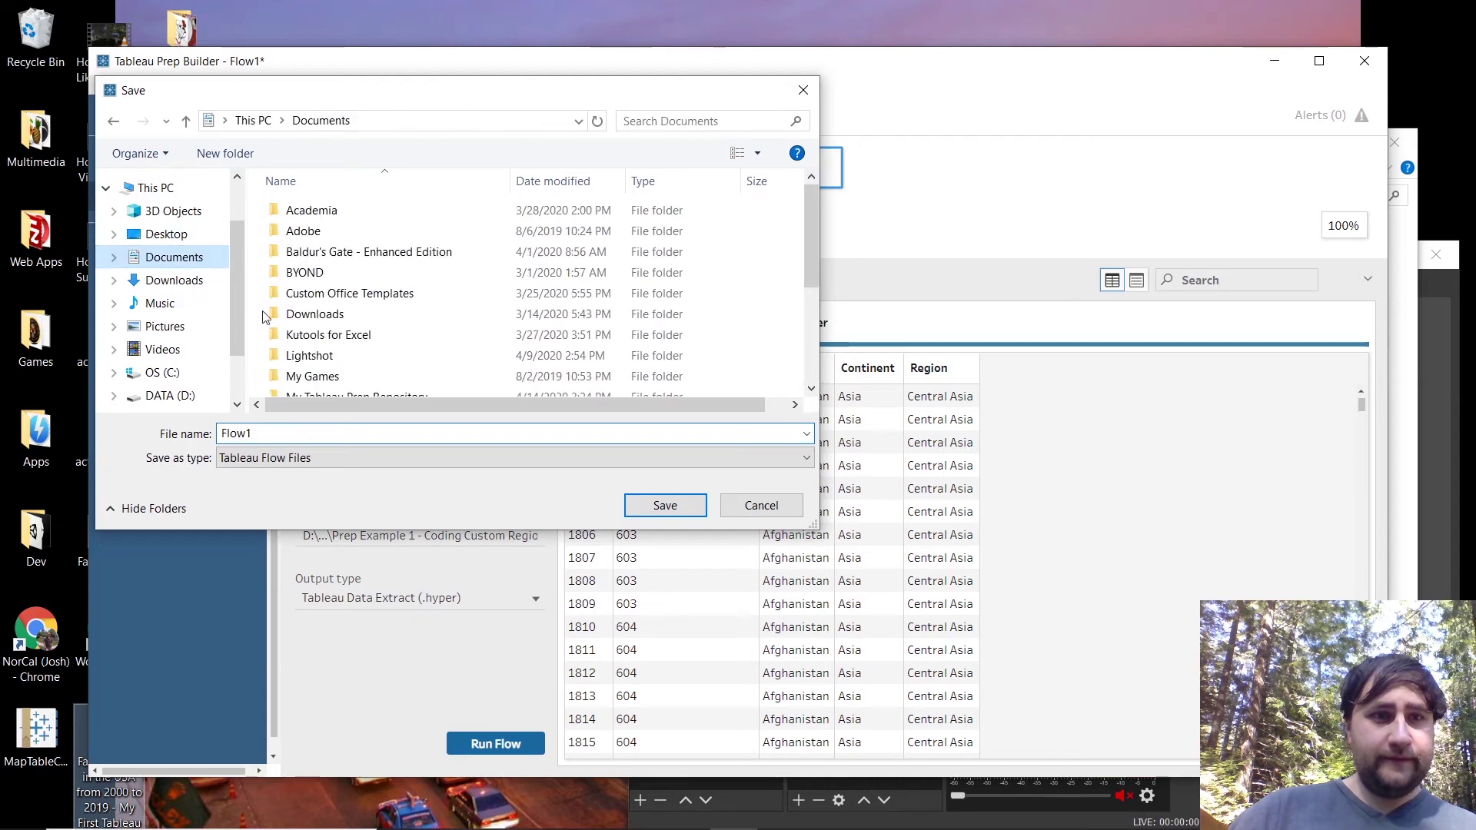
pyautogui.scroll(-2, 385, 342)
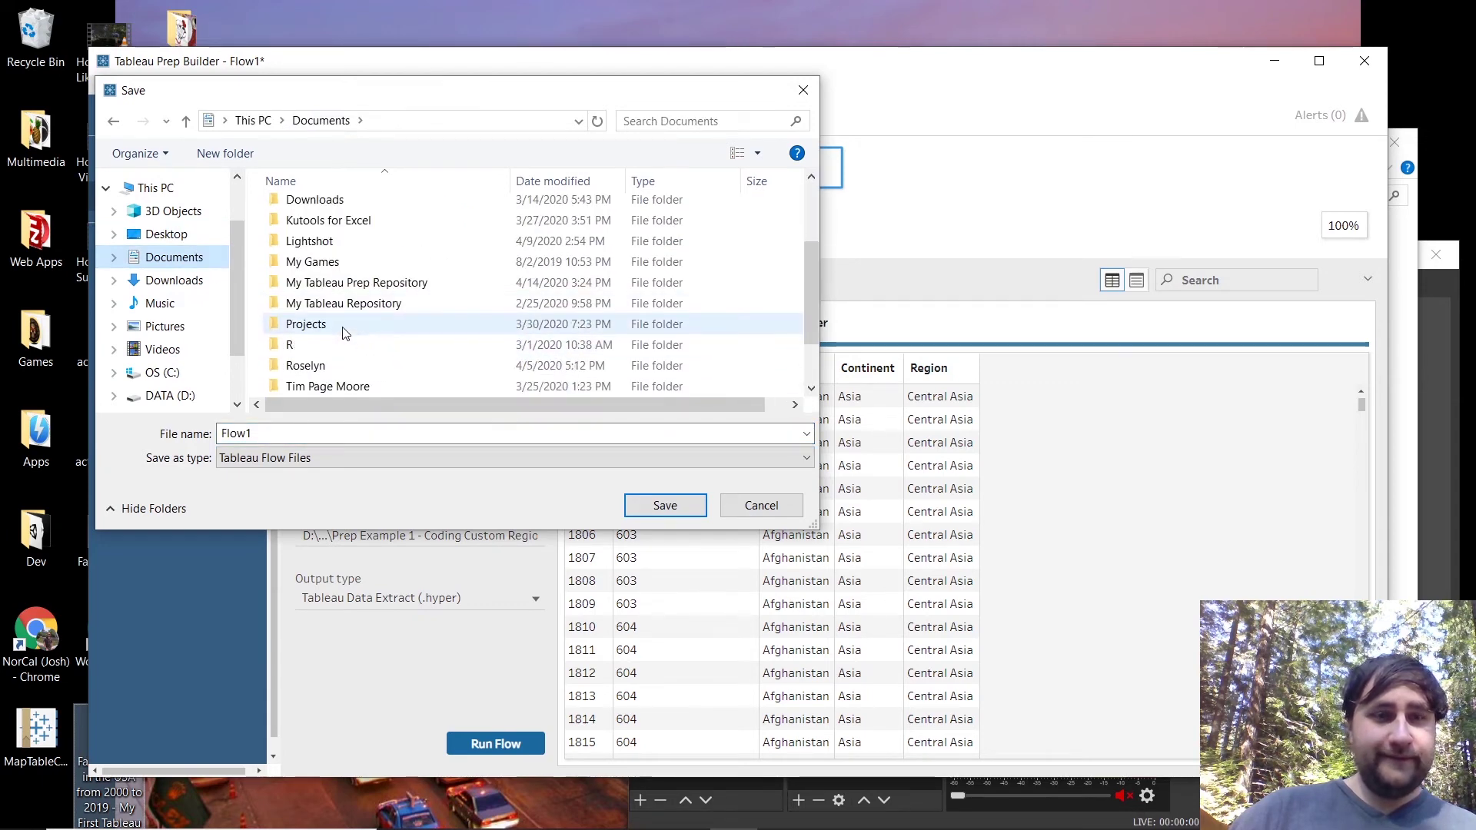
pyautogui.doubleClick(344, 327)
pyautogui.doubleClick(358, 214)
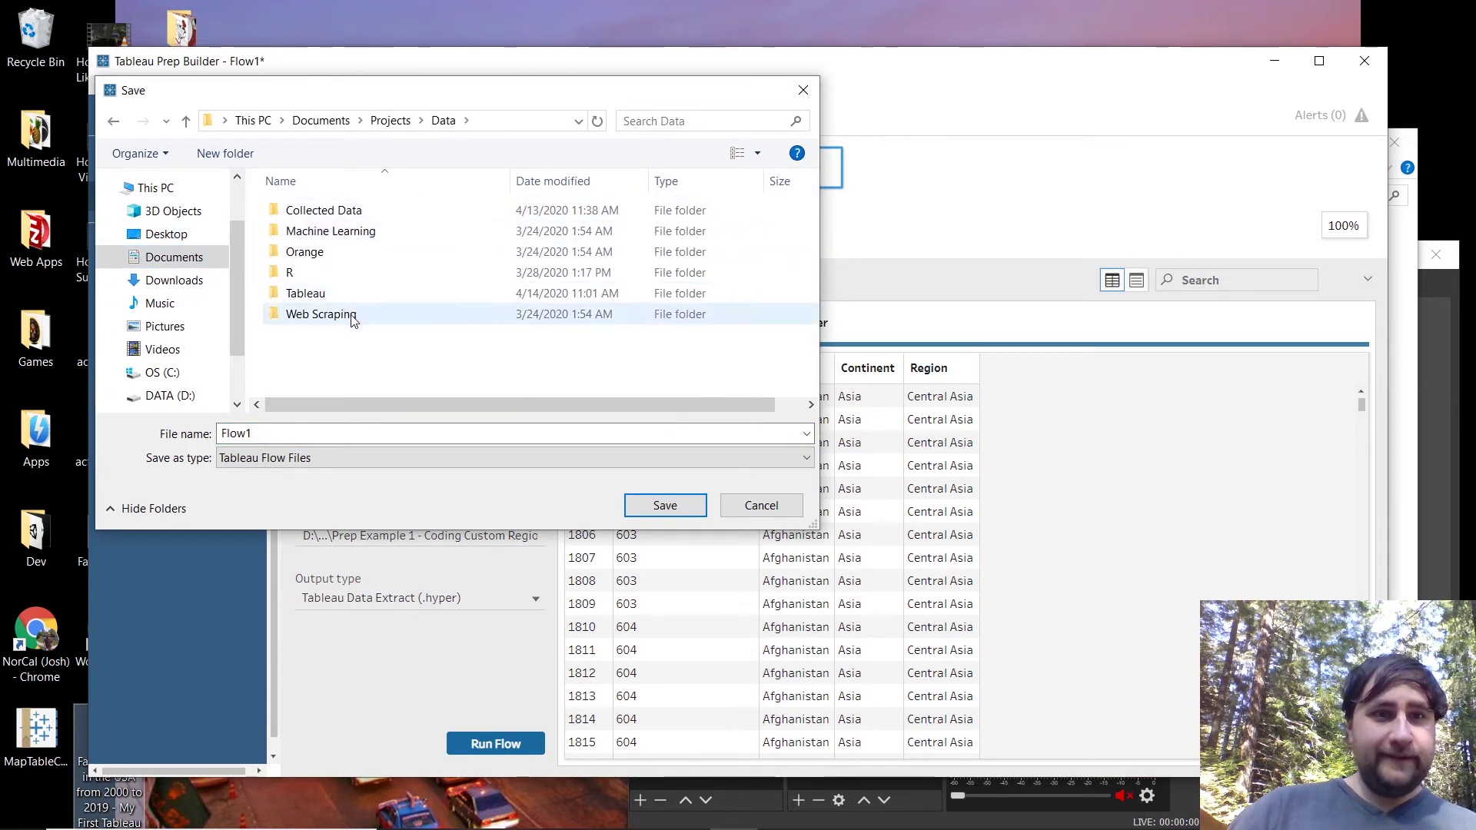
pyautogui.doubleClick(346, 294)
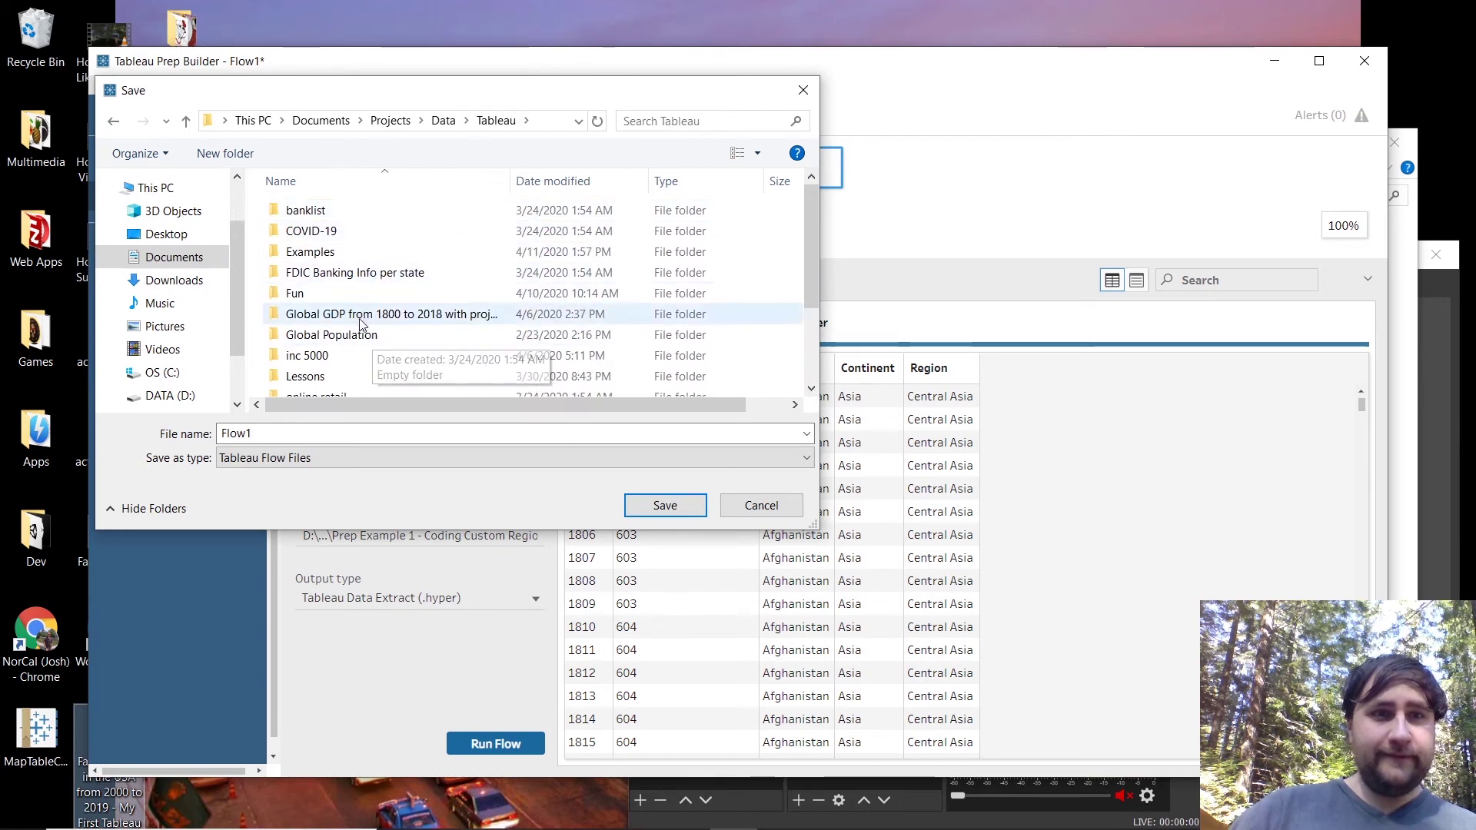
pyautogui.doubleClick(310, 251)
# Overwrite the existing Custom Regions Tableau Example flow file in the custom regions folder, then run the flow.
pyautogui.scroll(-2, 369, 307)
pyautogui.click(377, 387)
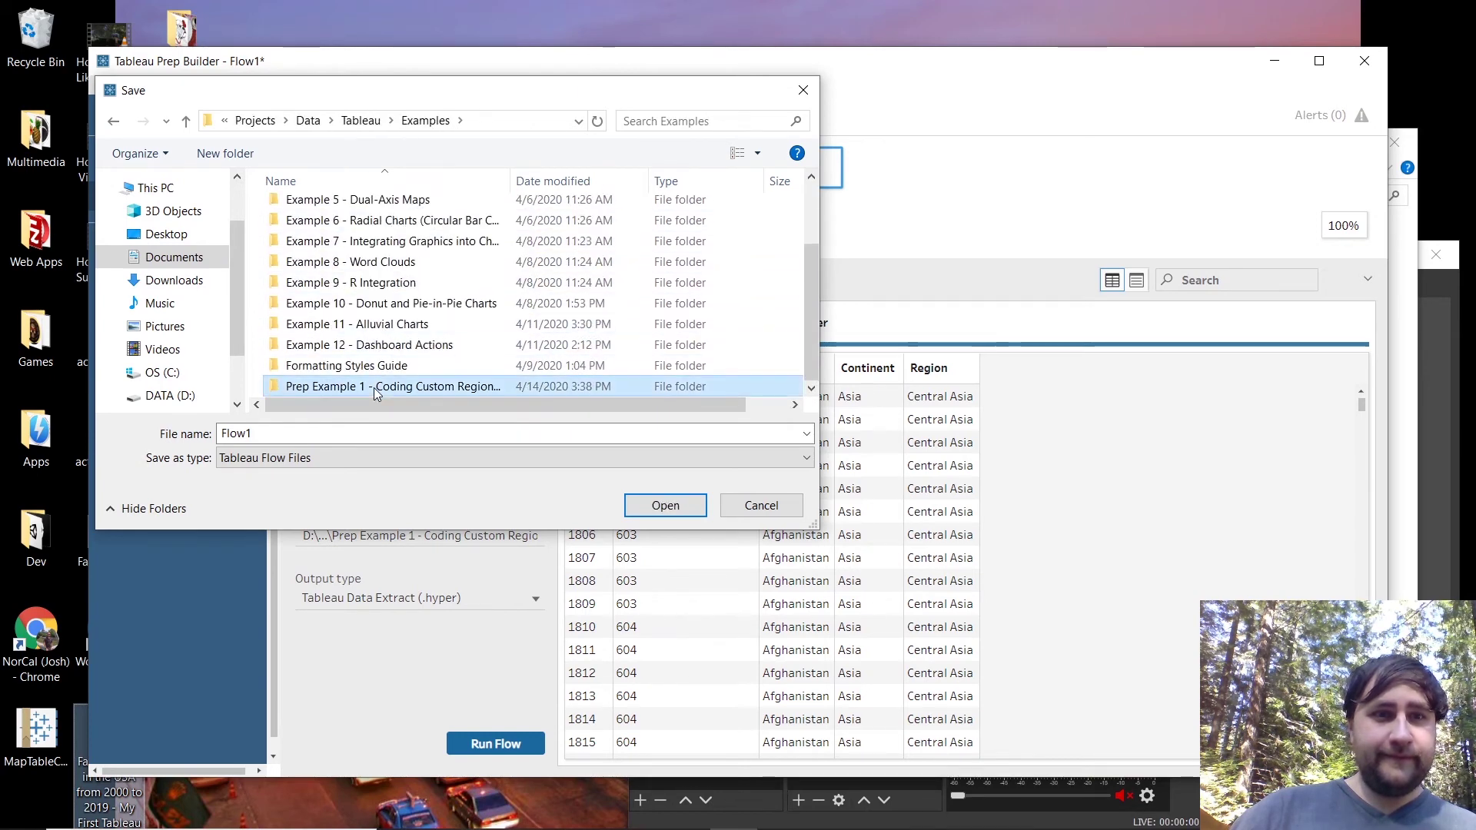
pyautogui.doubleClick(377, 386)
pyautogui.doubleClick(396, 233)
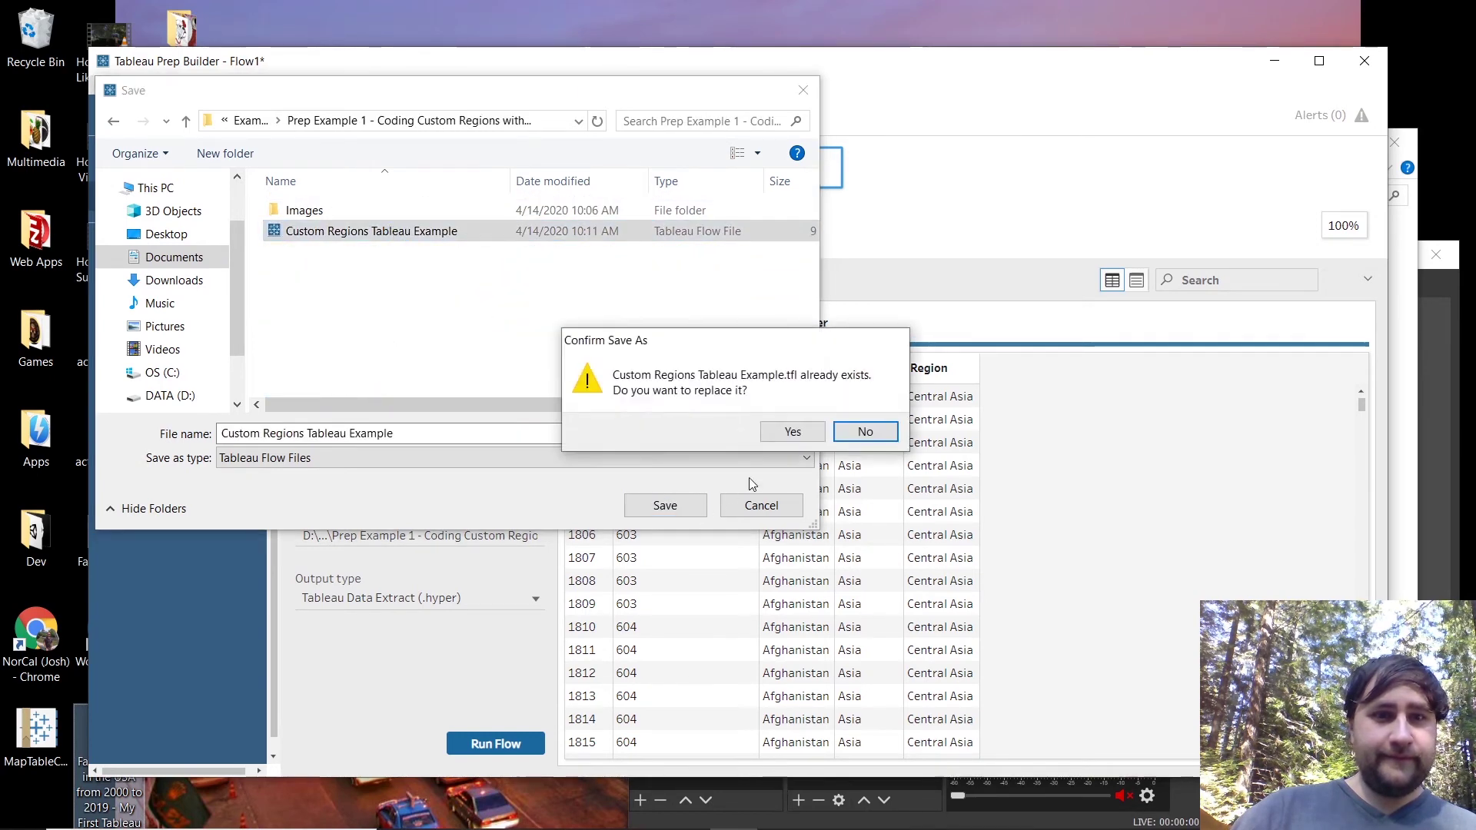
pyautogui.click(778, 430)
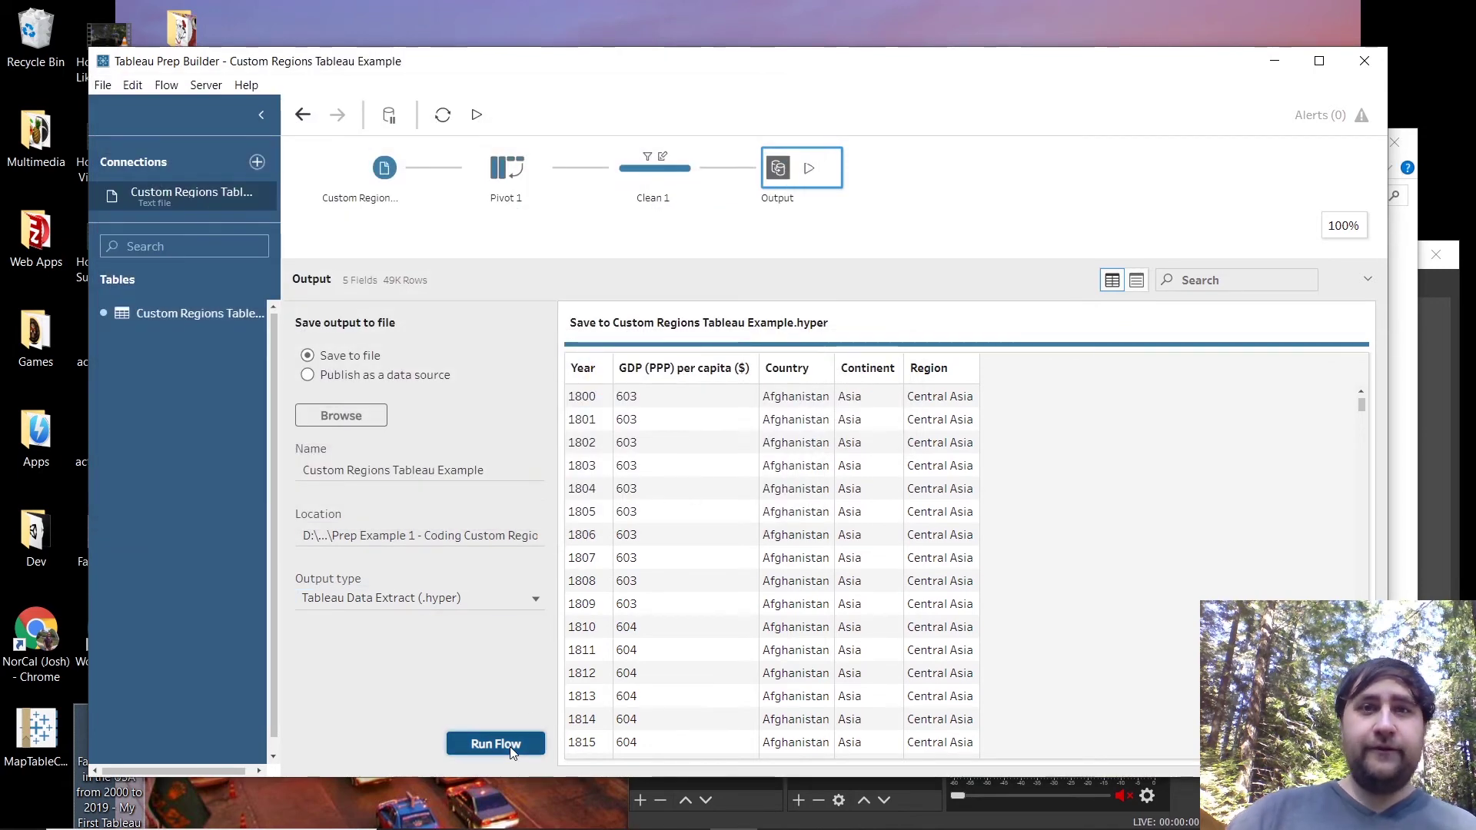
pyautogui.click(496, 744)
# Replace the existing output files and review the finished 5-field, 49K-row output.
pyautogui.click(1028, 503)
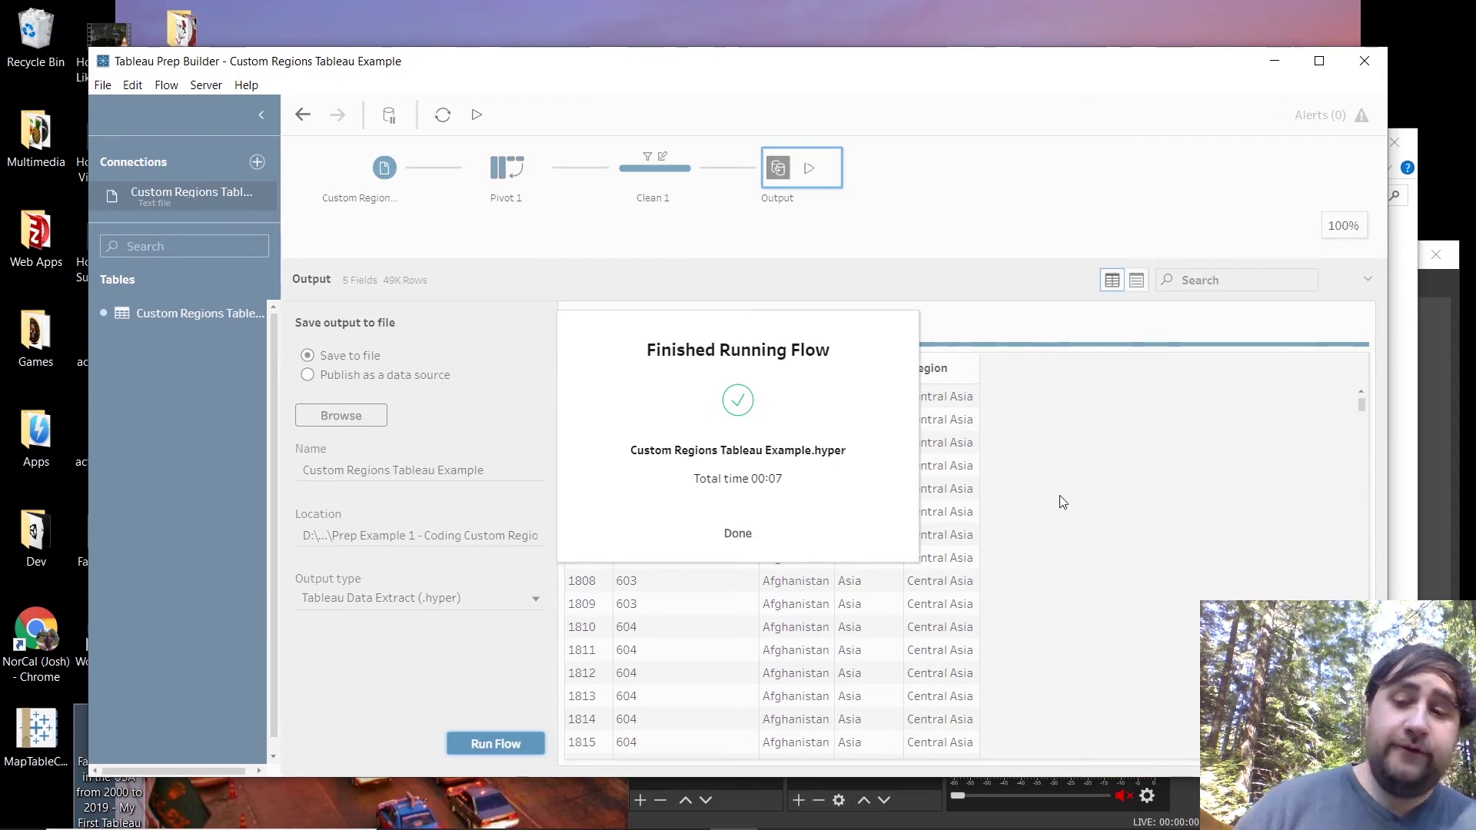
pyautogui.click(733, 533)
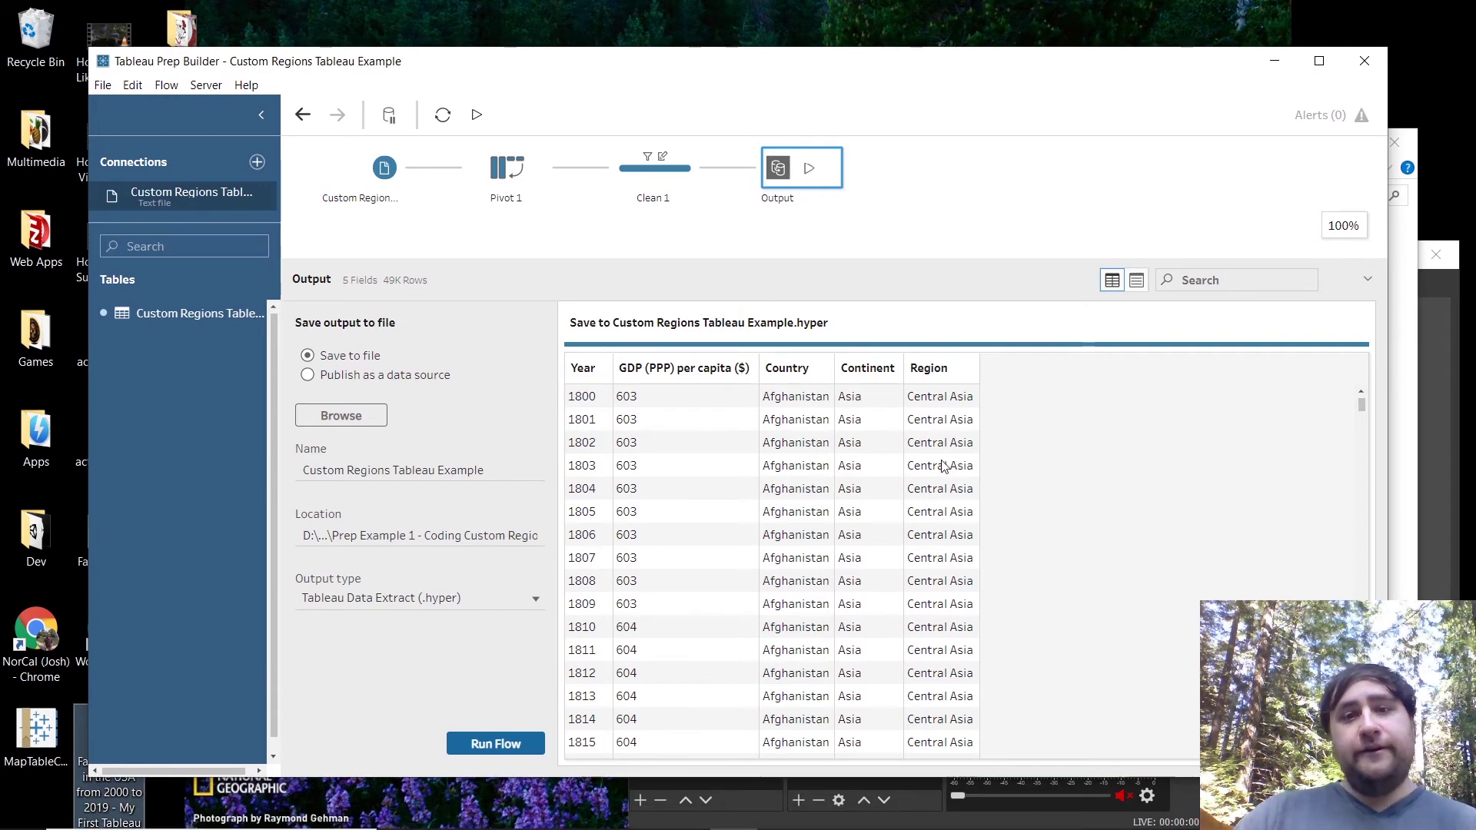
pyautogui.scroll(-1, 1022, 444)
pyautogui.scroll(-7, 1022, 450)
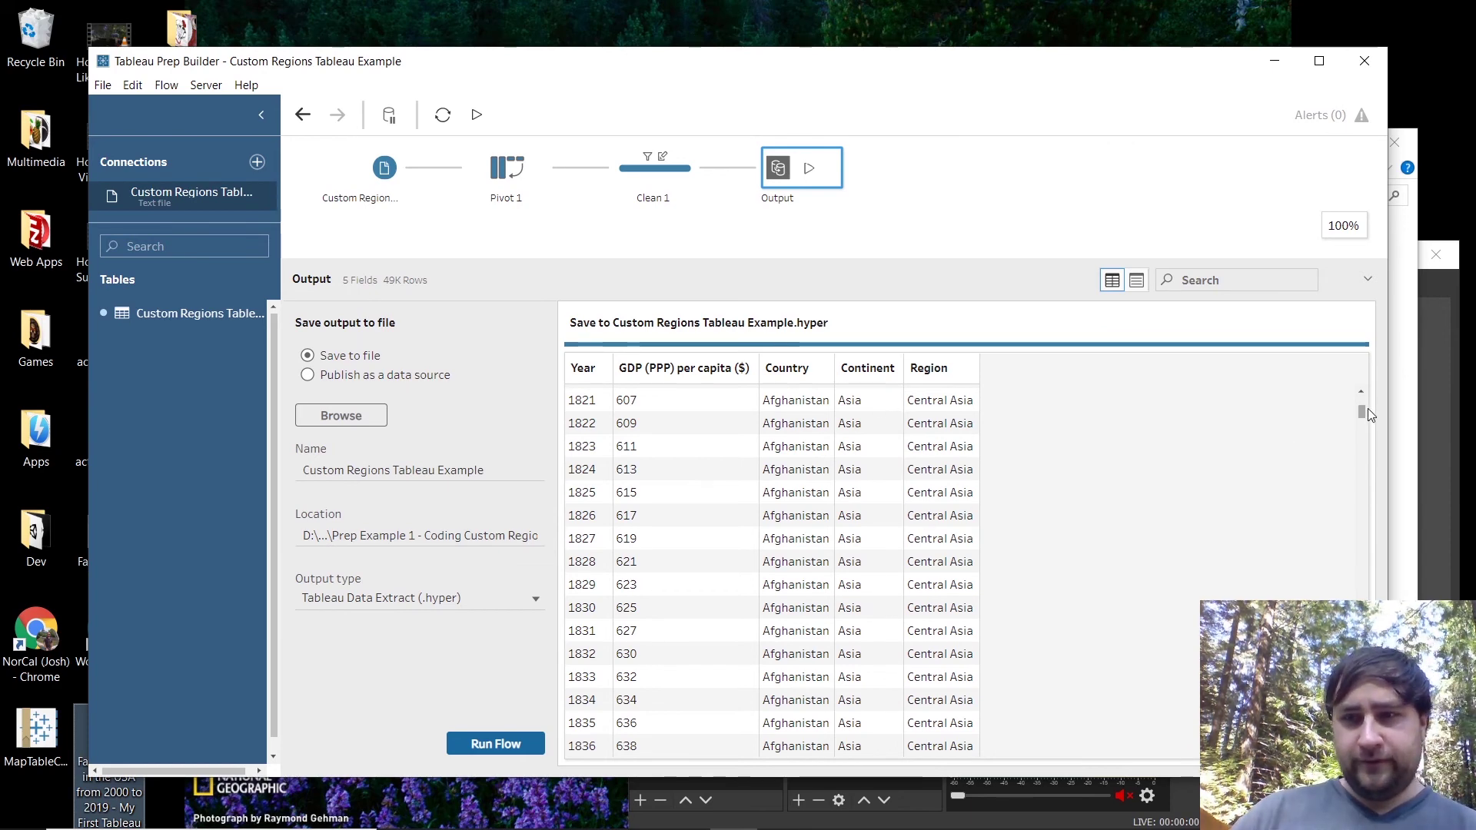
pyautogui.moveTo(1367, 409); pyautogui.dragTo(1367, 420)
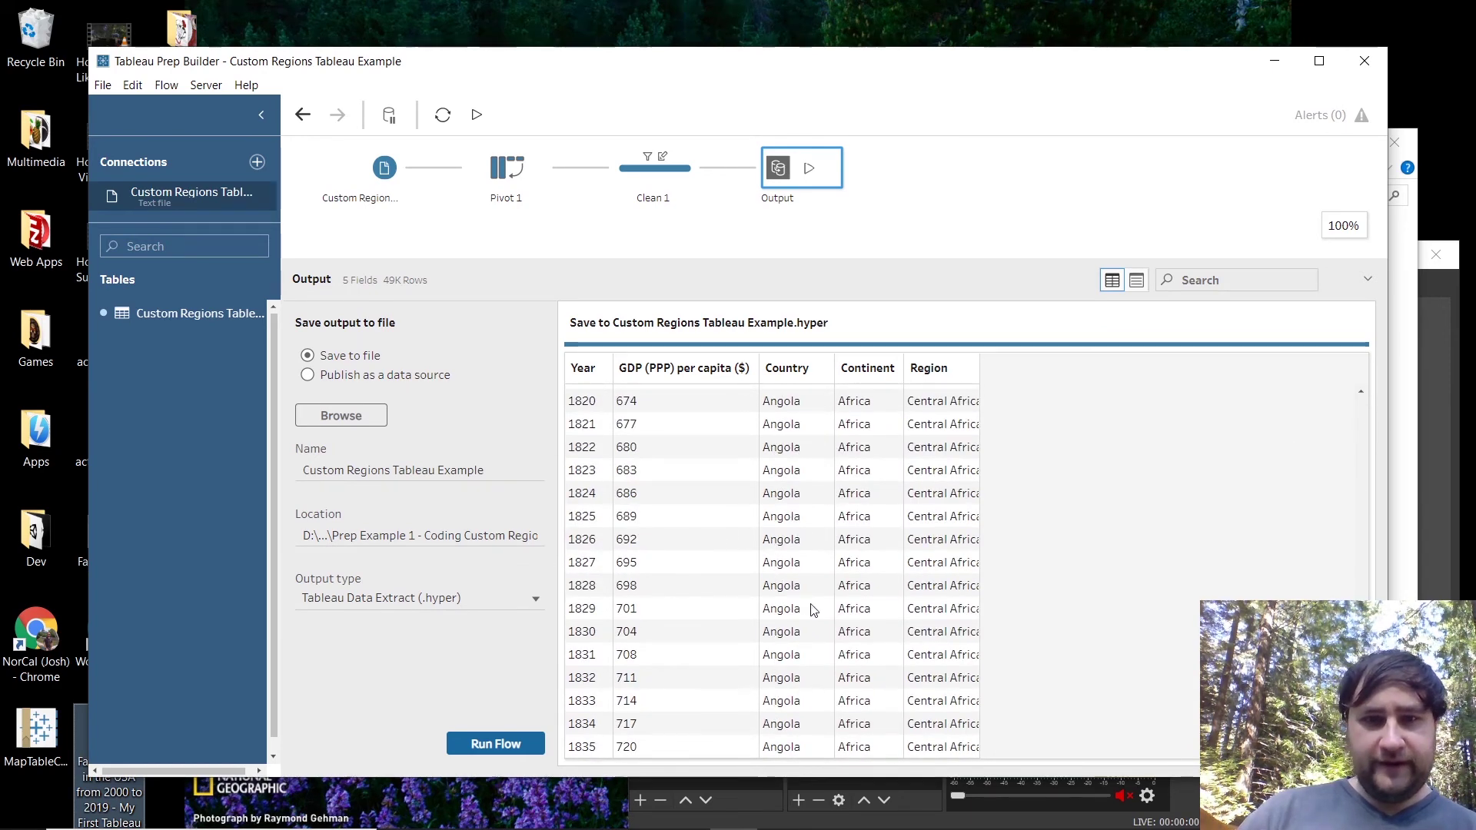